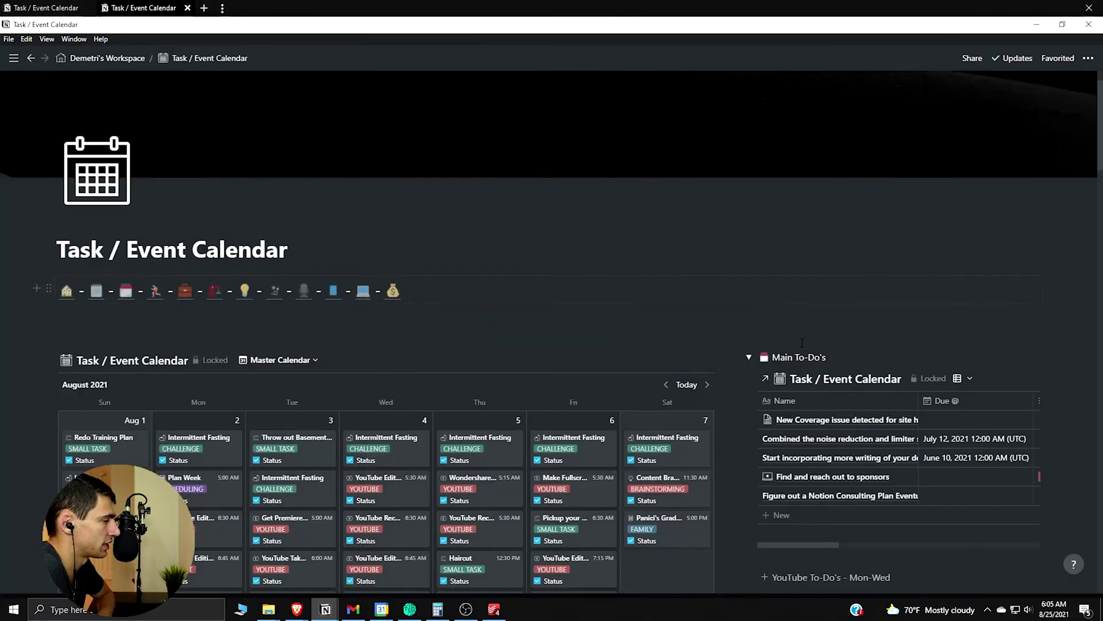
- Examine the finished Task / Event Calendar page: its month calendar, to-do templates, Daily Highlights board and Things to Plan lists
scroll(656, 497, down, 5)
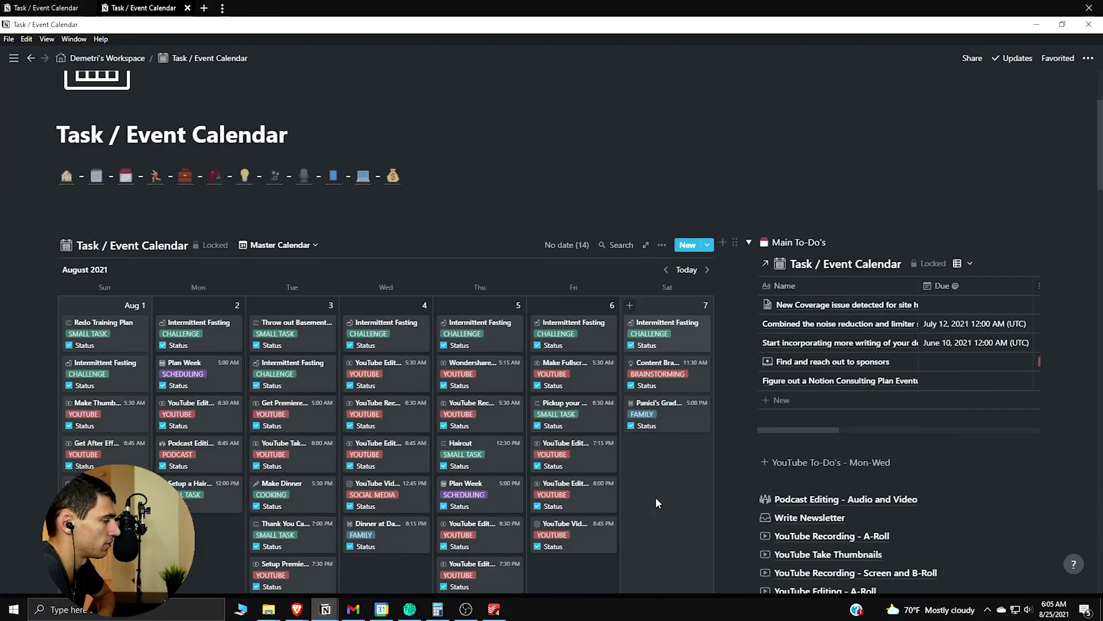
scroll(491, 341, down, 15)
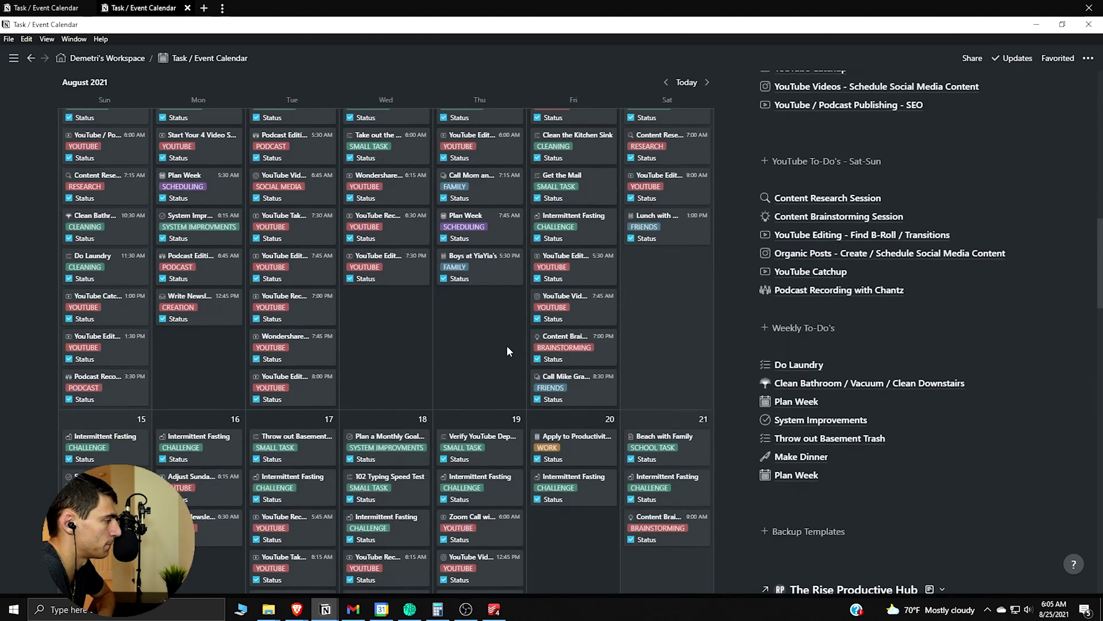
scroll(604, 439, up, 20)
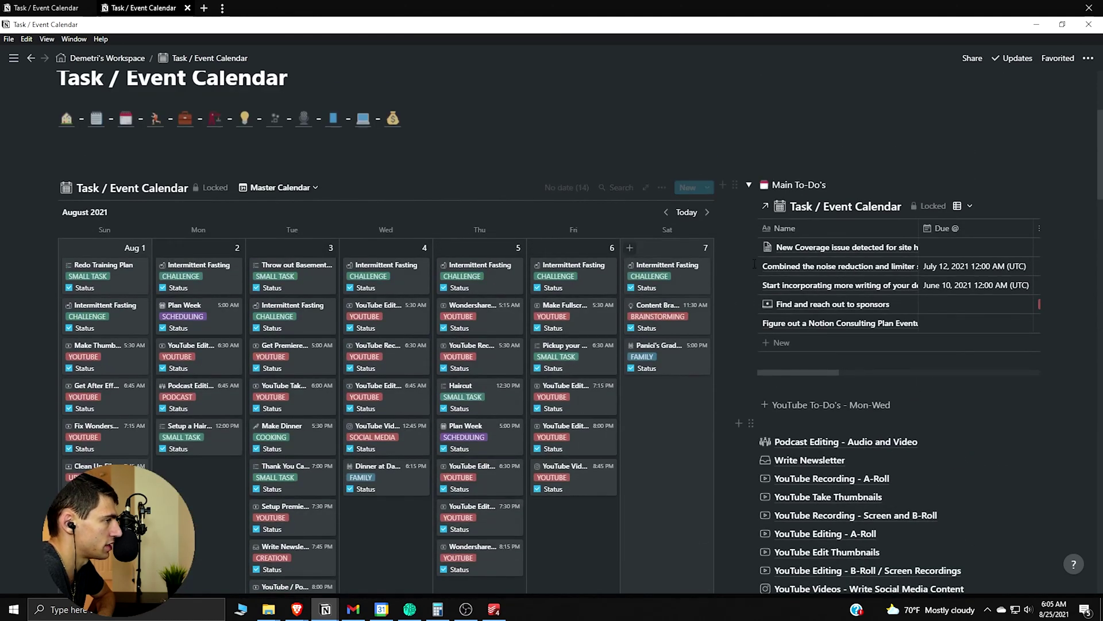
scroll(908, 601, down, 8)
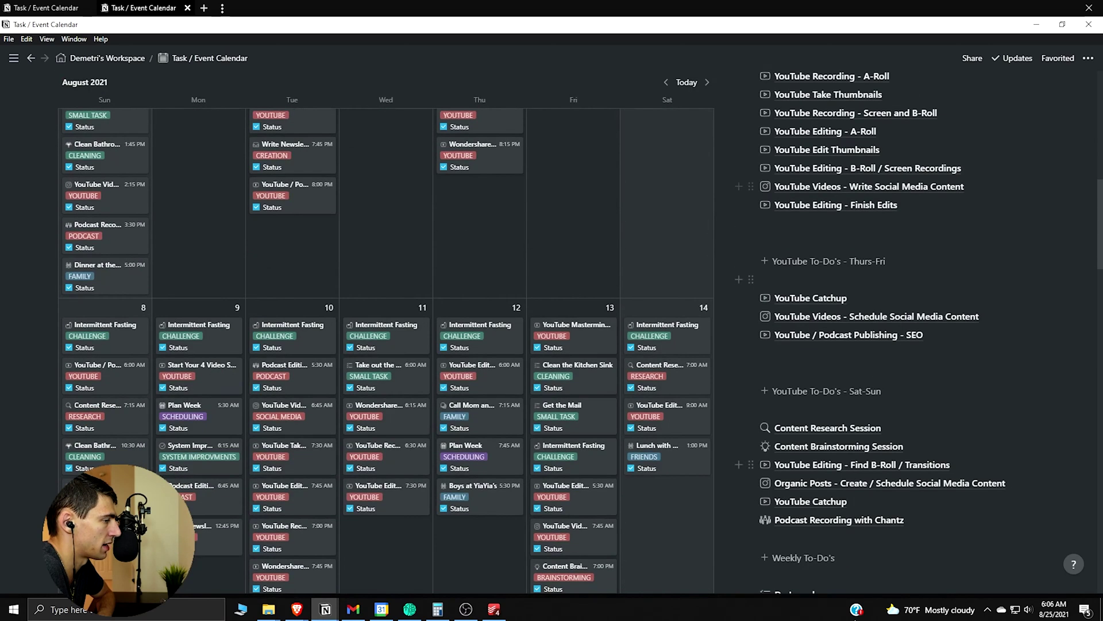
scroll(906, 519, down, 4)
scroll(646, 402, down, 10)
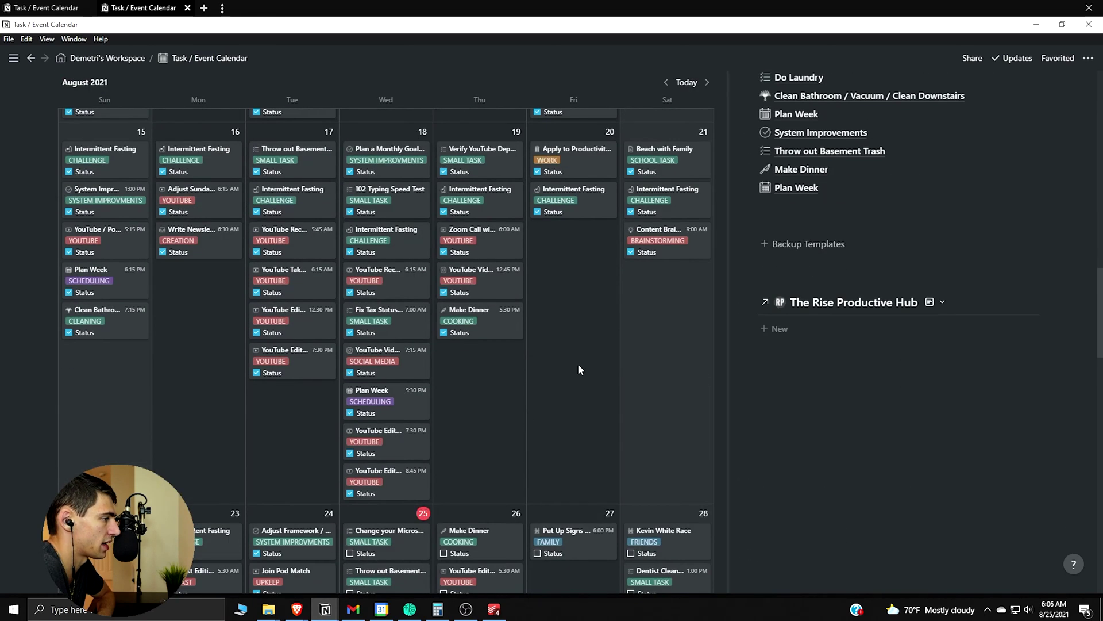
scroll(468, 423, down, 8)
scroll(402, 239, up, 3)
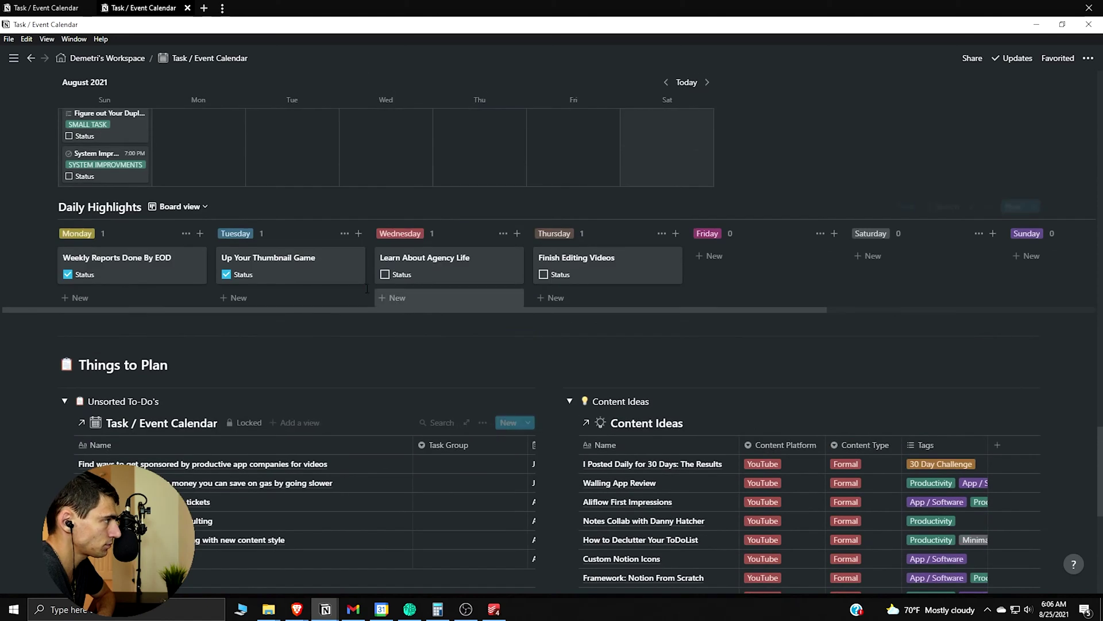
scroll(345, 272, down, 3)
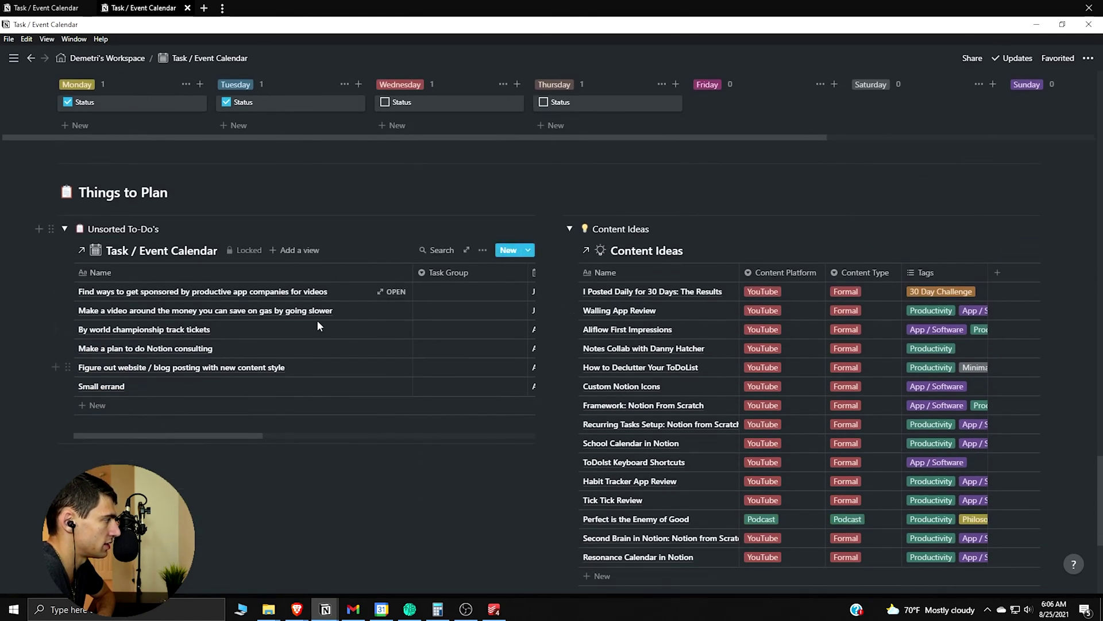
scroll(376, 258, down, 5)
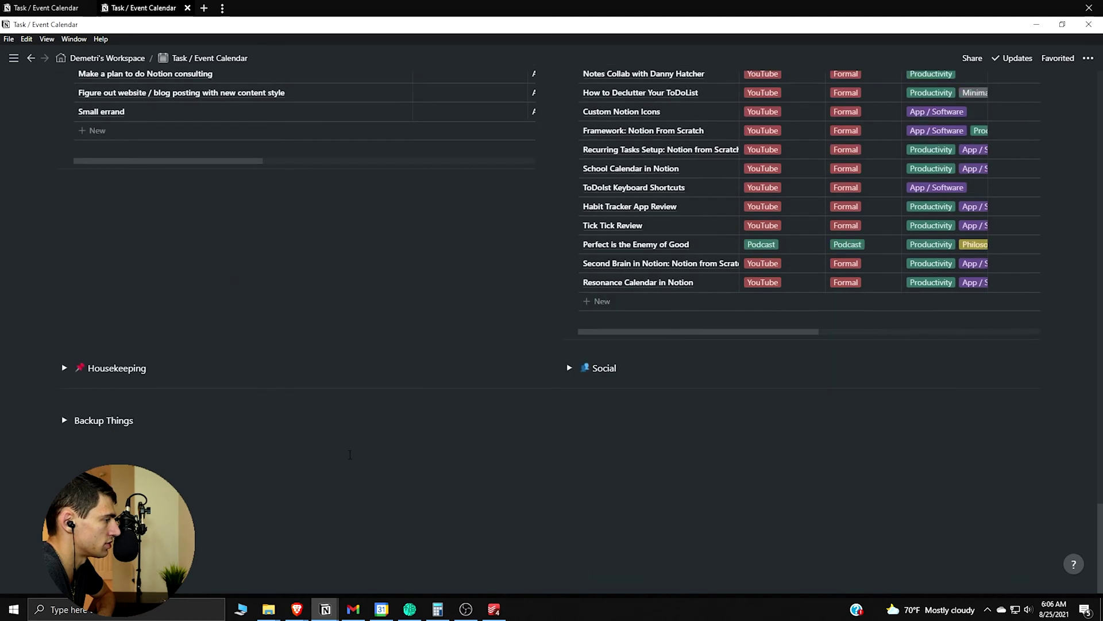
scroll(447, 411, up, 15)
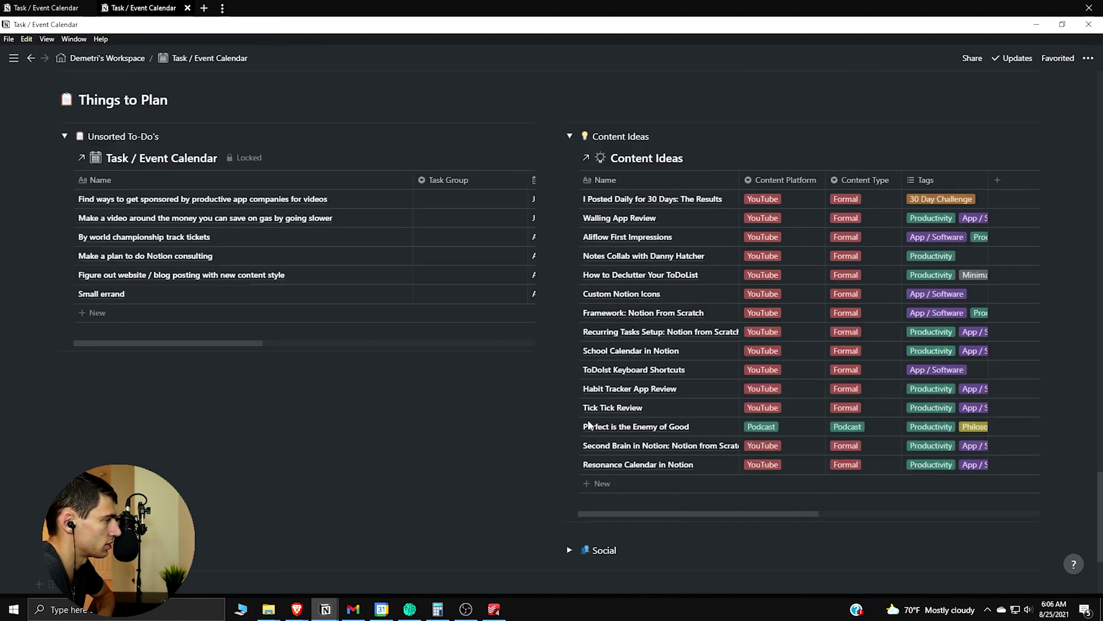
scroll(567, 443, down, 5)
scroll(565, 440, up, 4)
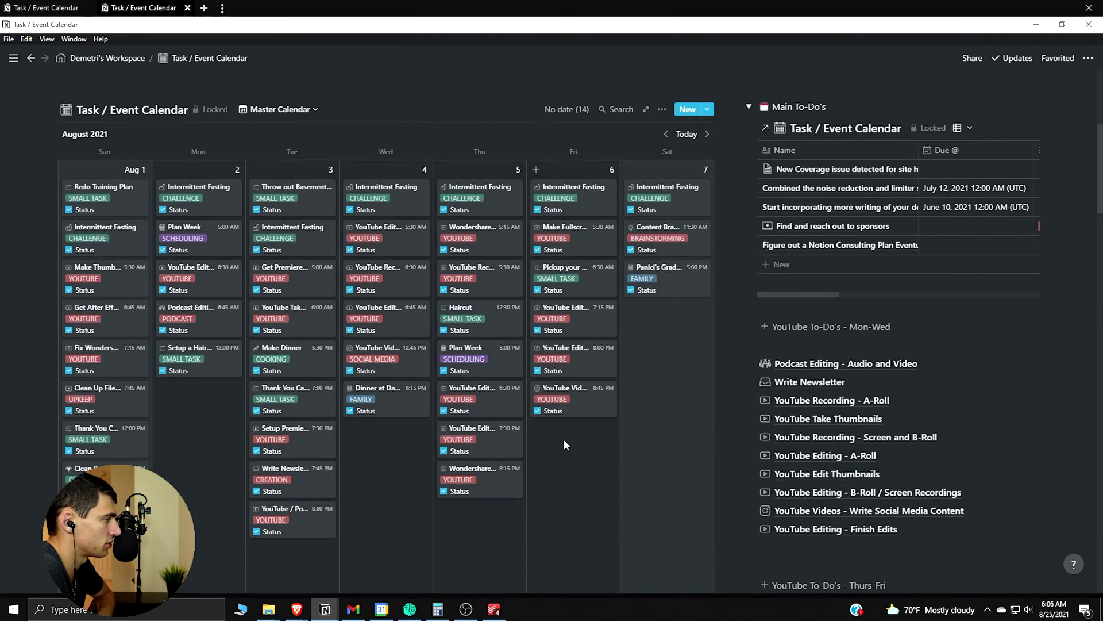
scroll(558, 454, down, 3)
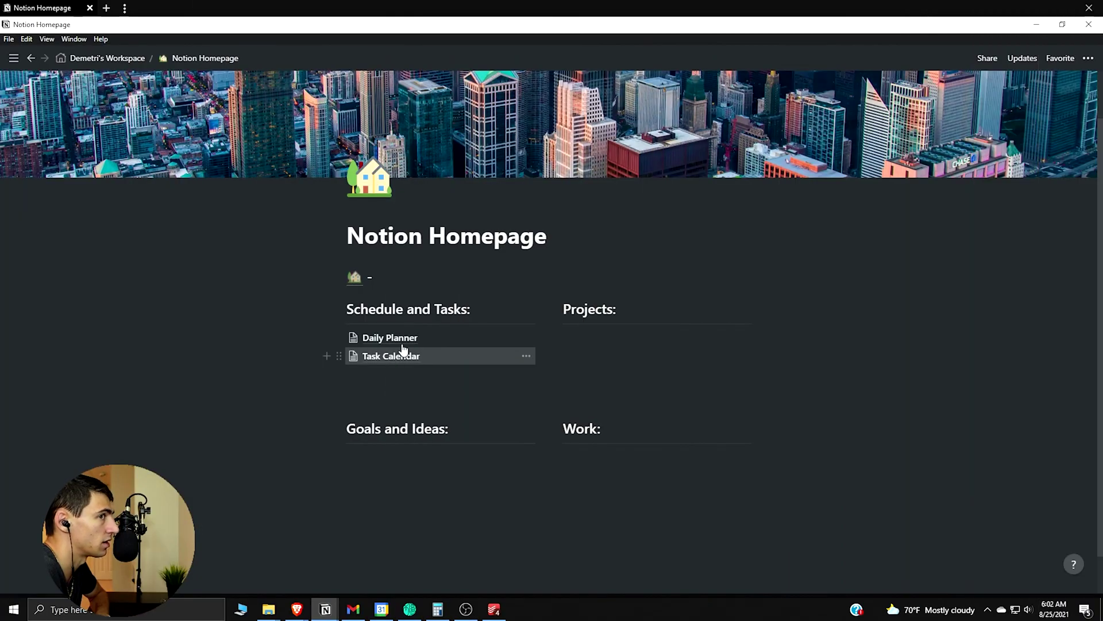
- Add the blank calendar emoji after the dash in the Notion Homepage navigation row
click(405, 279)
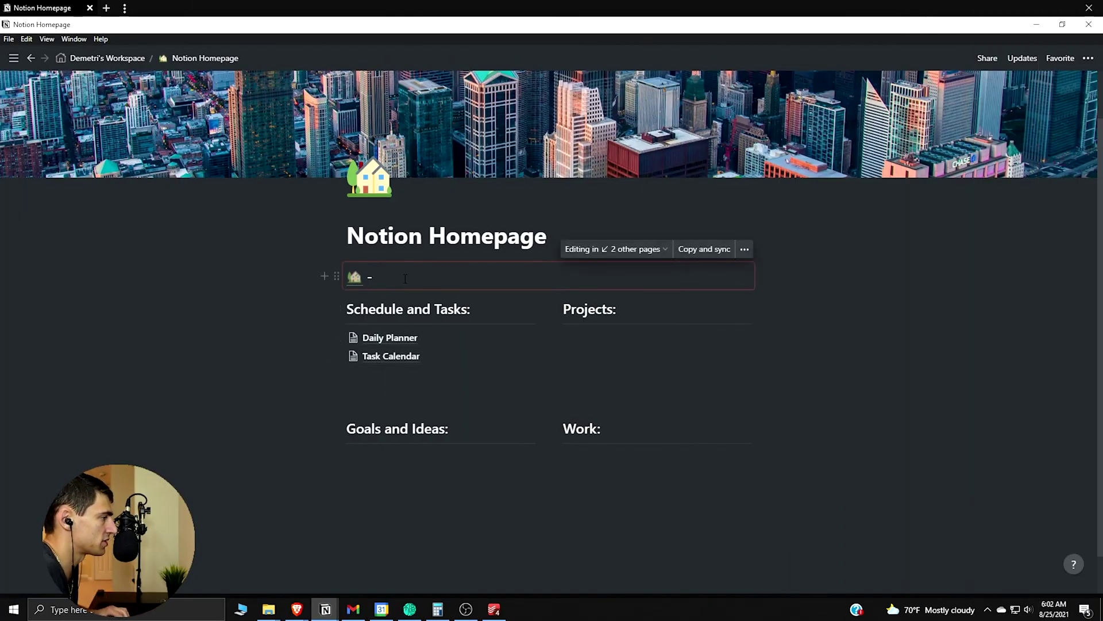
text(:)
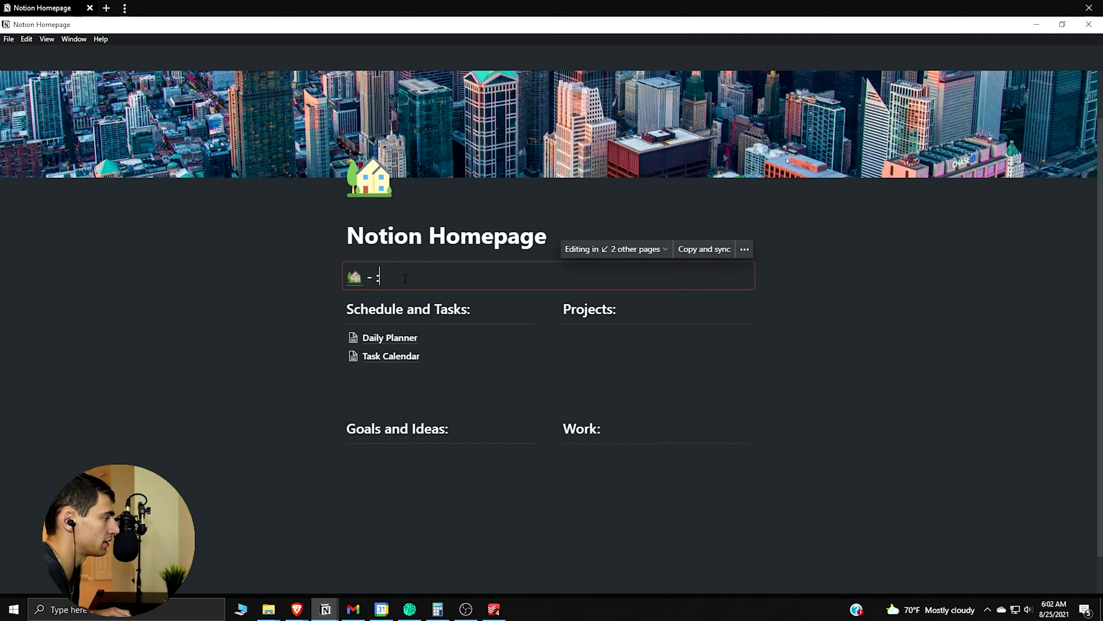
text(calend)
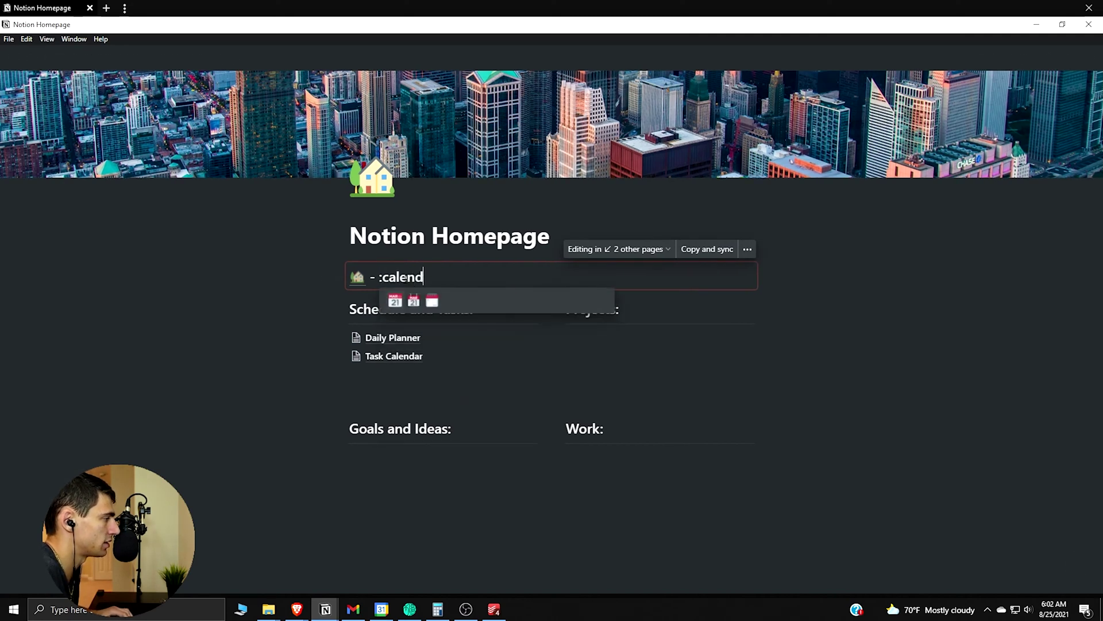
click(432, 300)
- Copy the link to the Task Calendar page and apply it to the calendar emoji in the navigation row
right_click(421, 355)
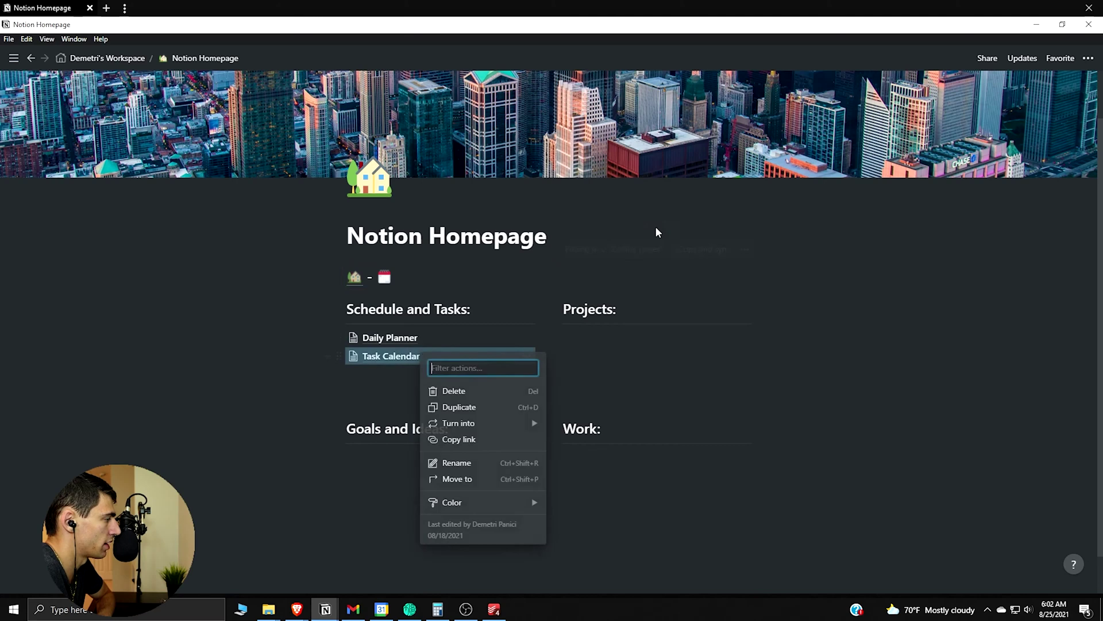
key(Escape)
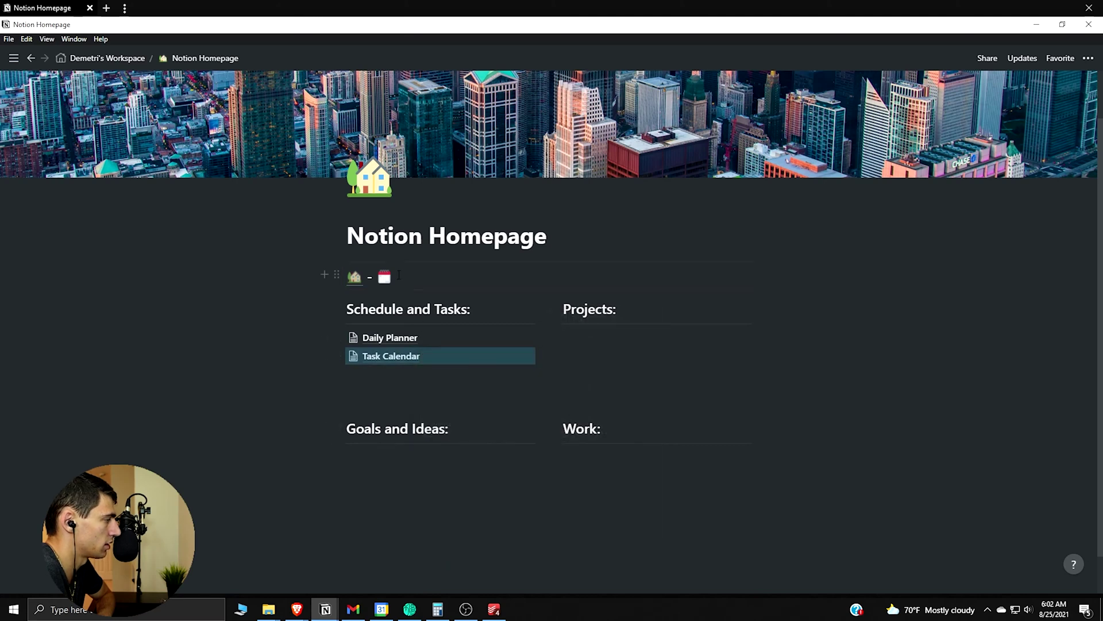
double_click(384, 276)
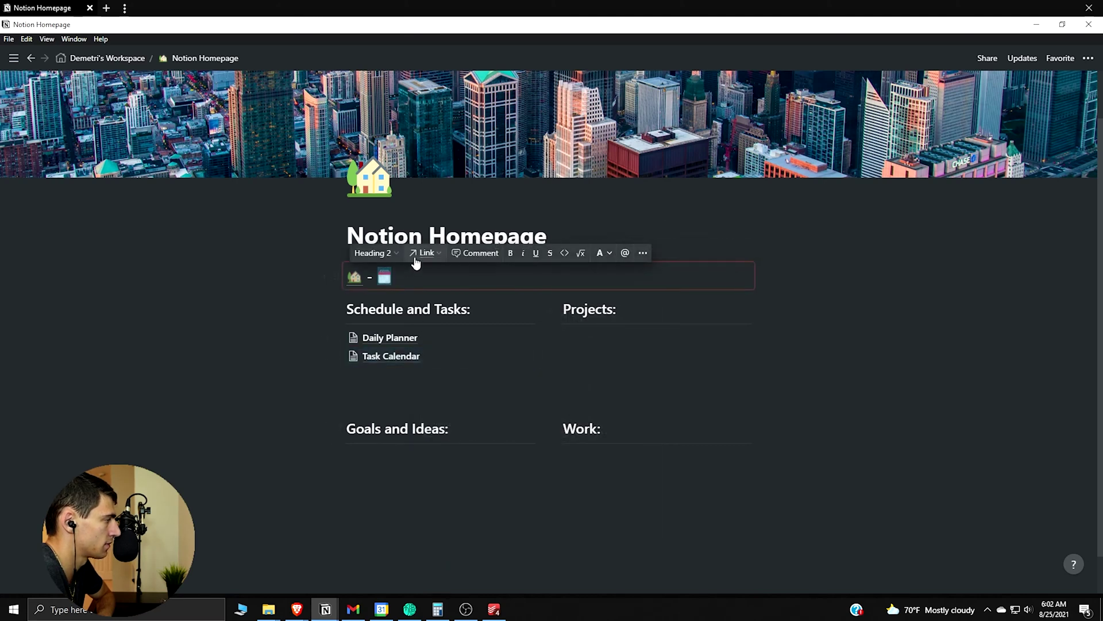
click(425, 253)
key(ctrl+v)
click(340, 352)
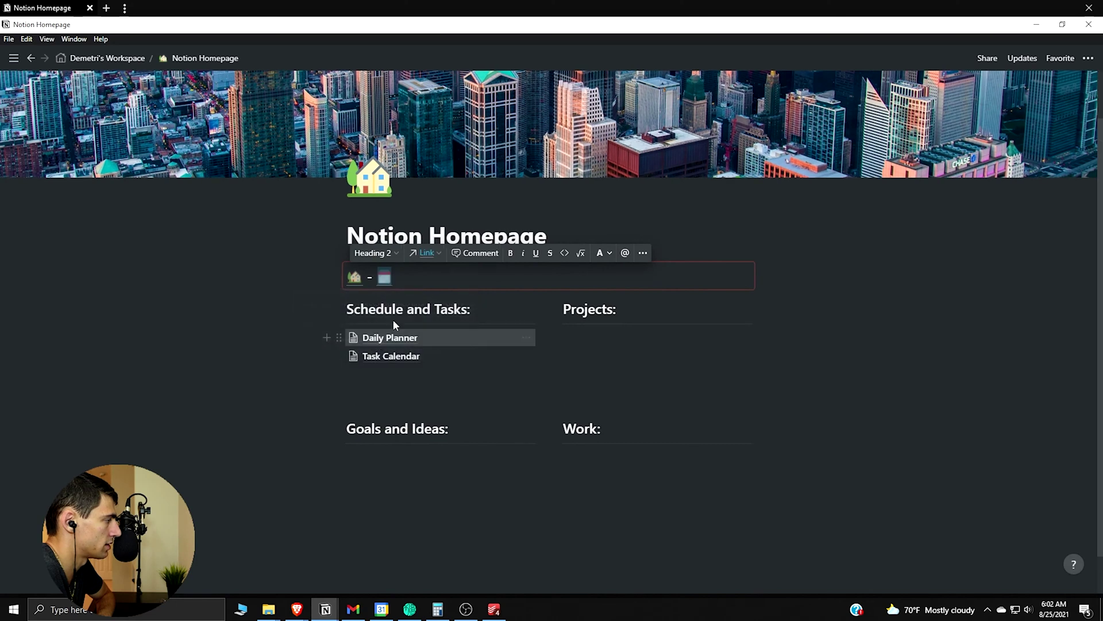
- Open the Task Calendar page and set it to full width
click(382, 357)
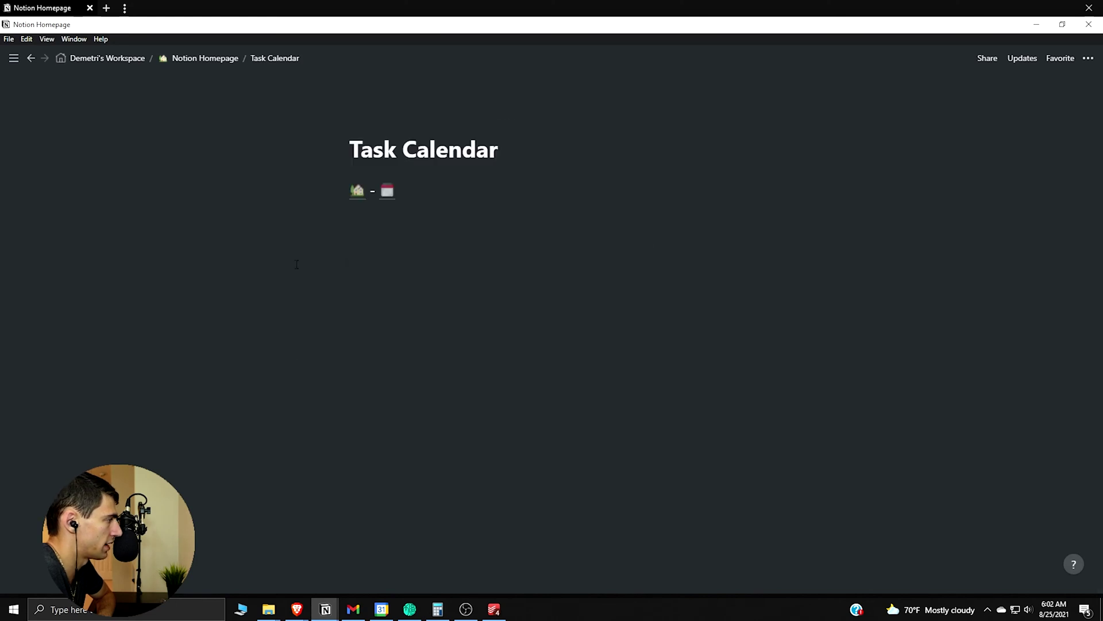
click(424, 294)
click(1089, 58)
click(1077, 157)
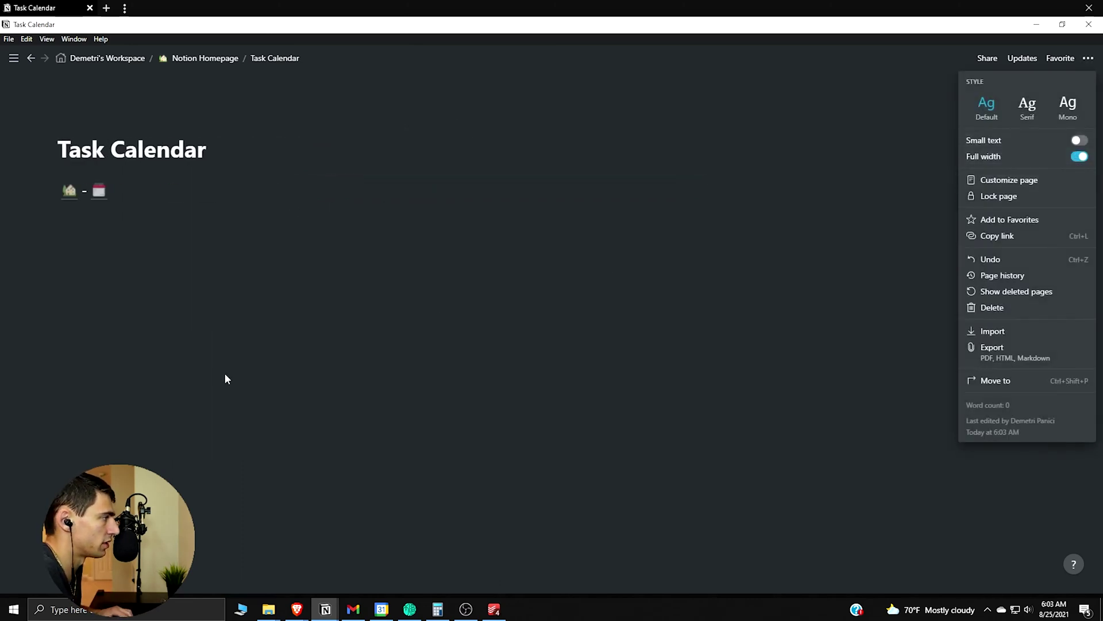
- Insert an inline calendar database below the navigation row and title it "Task / Event Calendar"
click(109, 263)
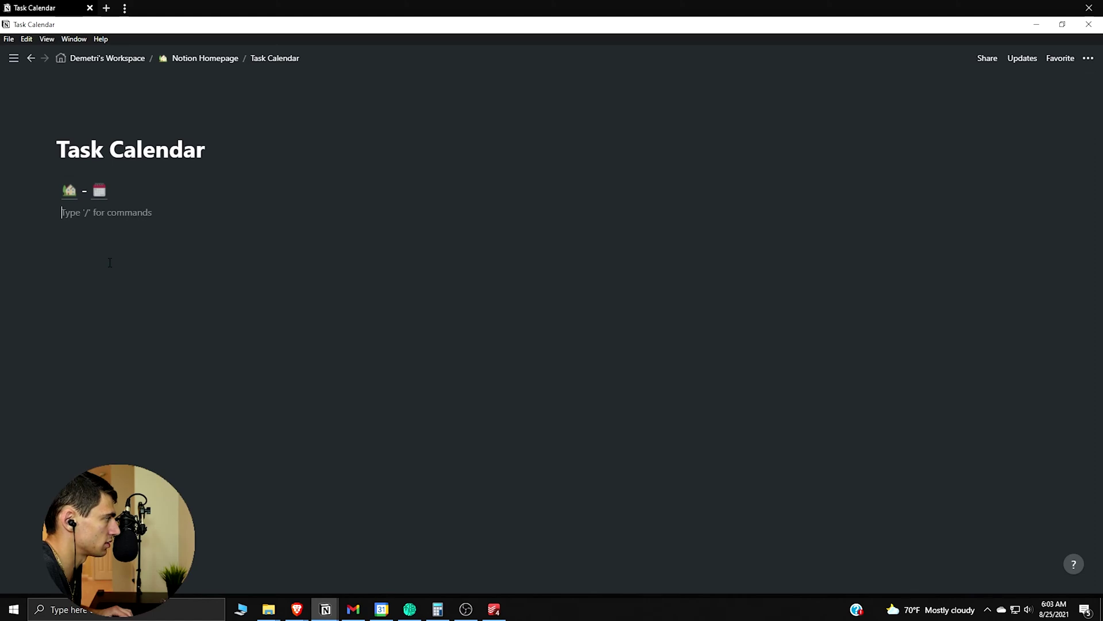
text(/inline)
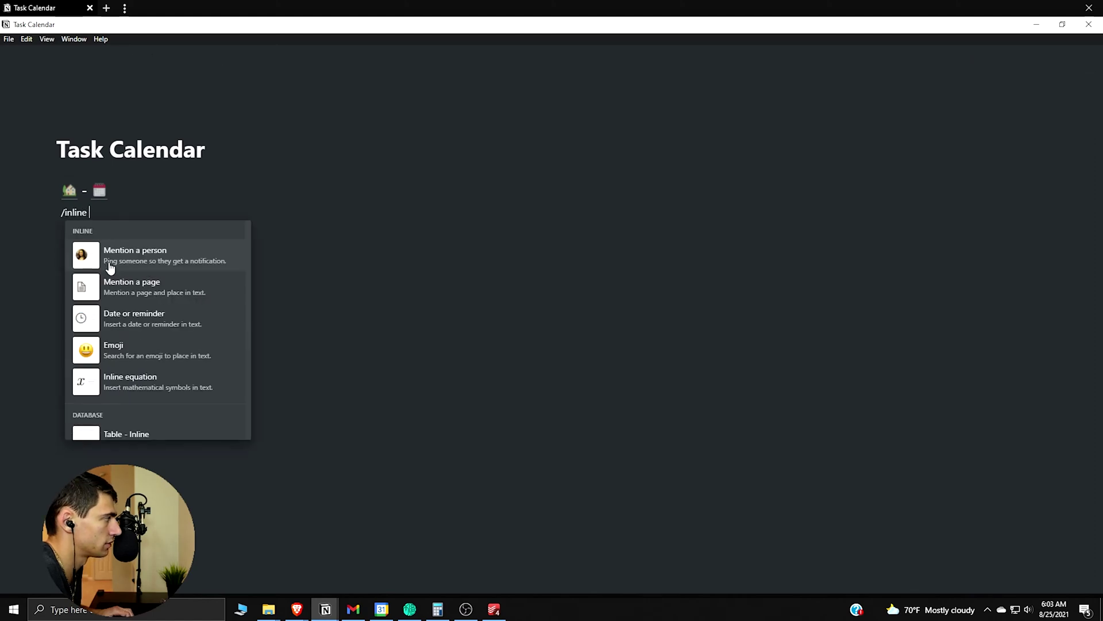
text( cale)
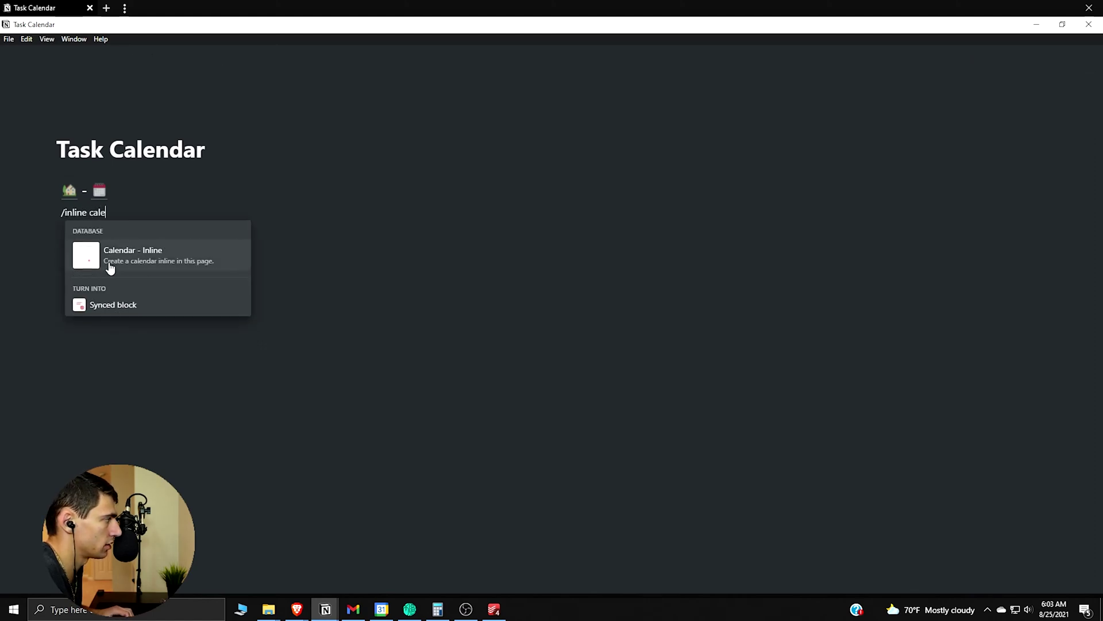
click(110, 267)
text(Task / Event Calendar)
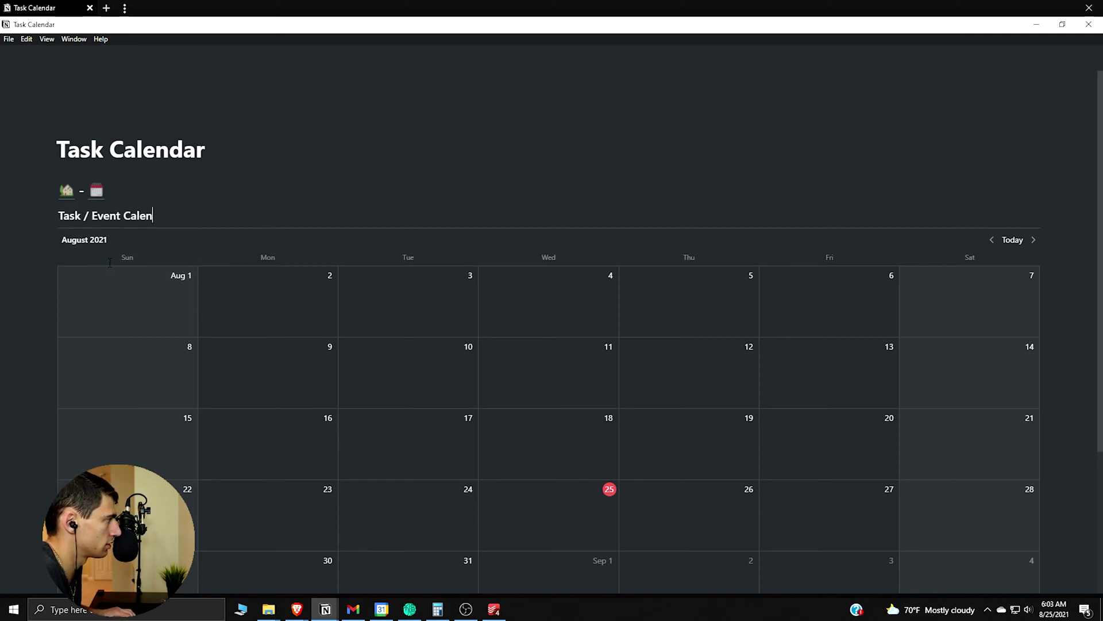
- Give the Task Calendar page the blank calendar emoji as its icon and add a cover image
click(84, 127)
click(88, 160)
text(ca)
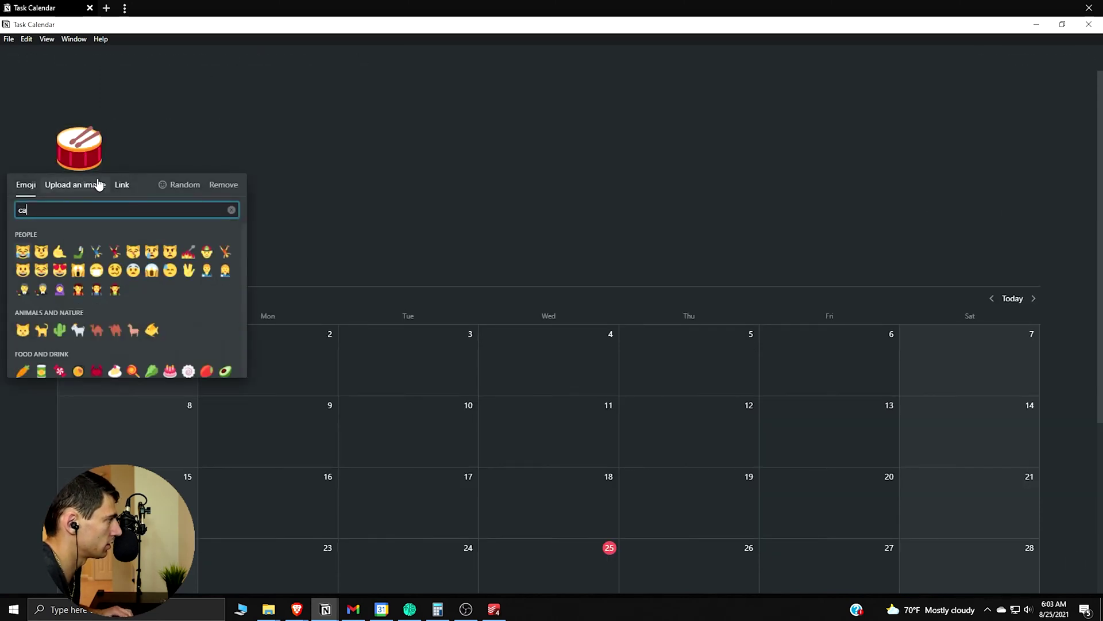
text(lendar)
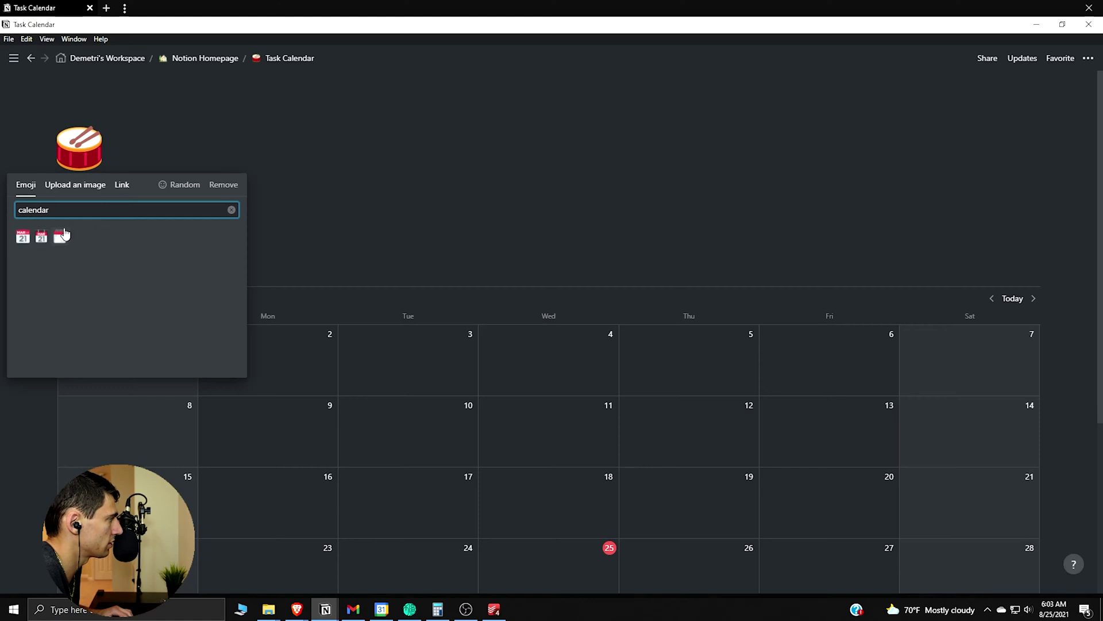
click(59, 238)
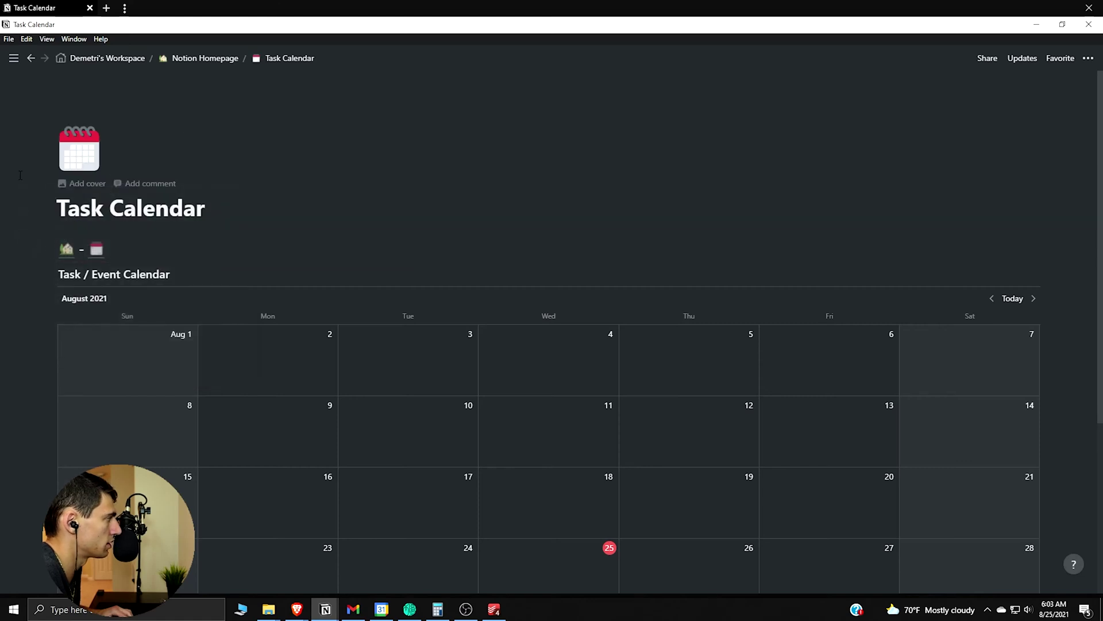
click(87, 183)
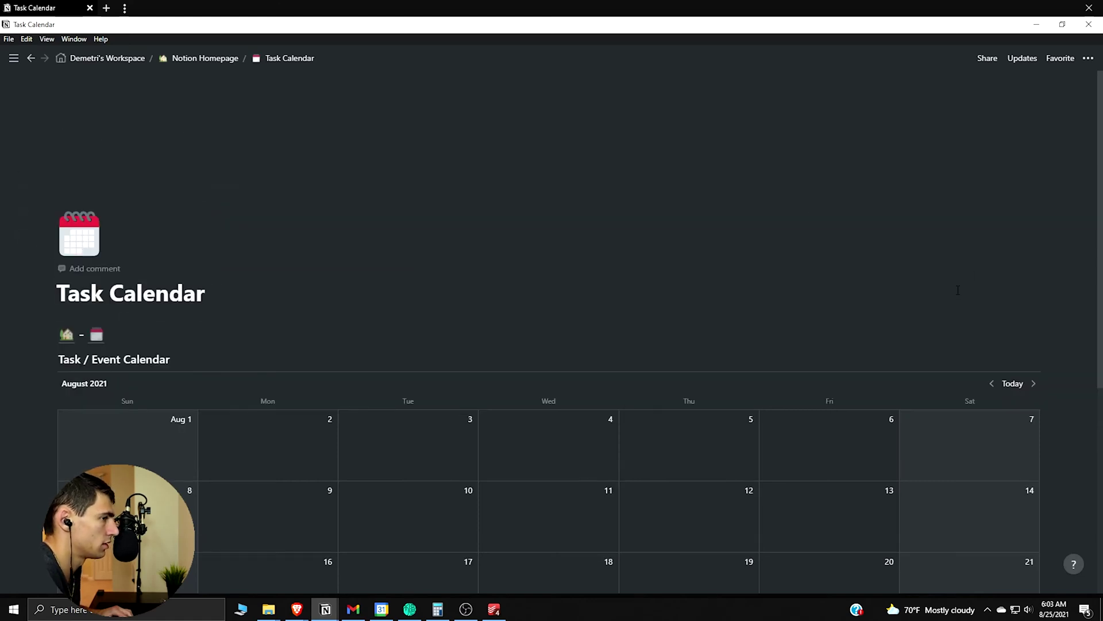
click(971, 222)
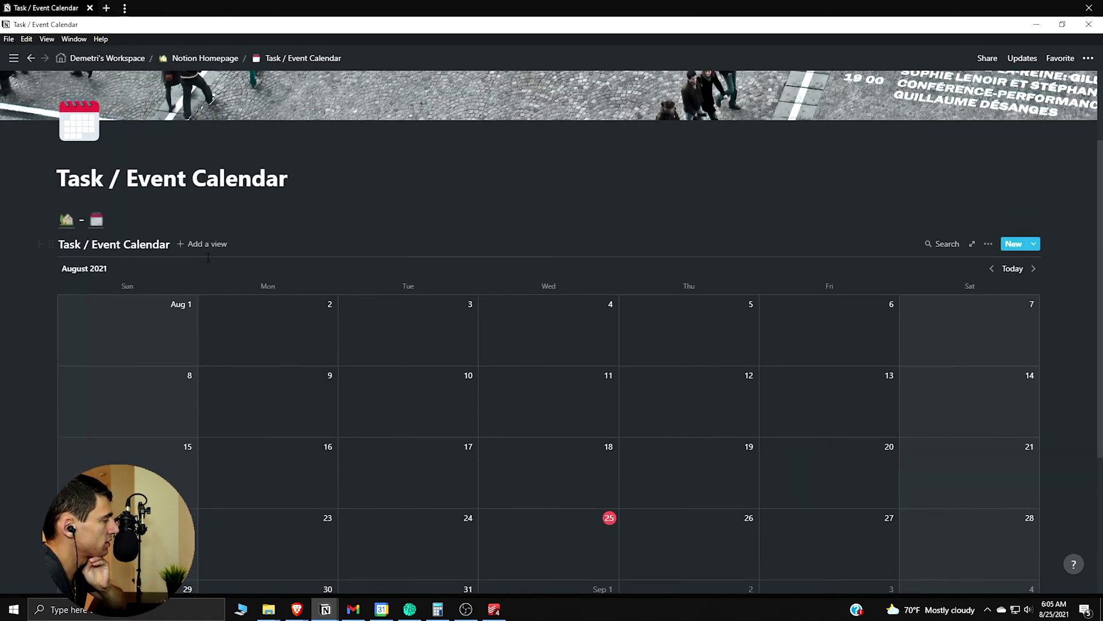
- Add a table view named "All Tasks" to the Task / Event Calendar database and display it
click(206, 246)
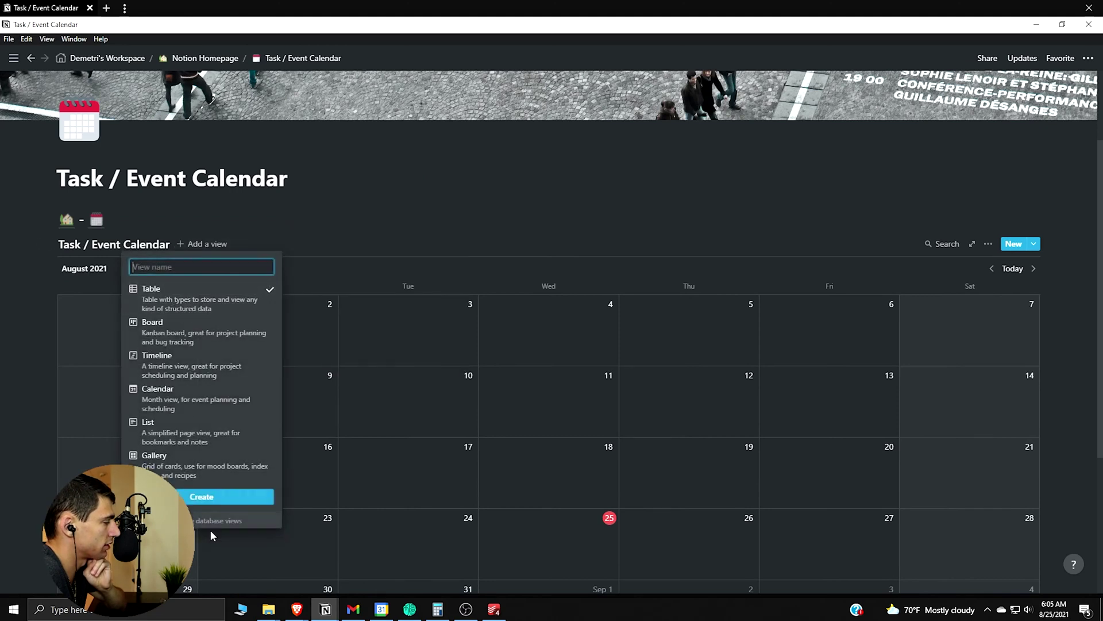
click(194, 496)
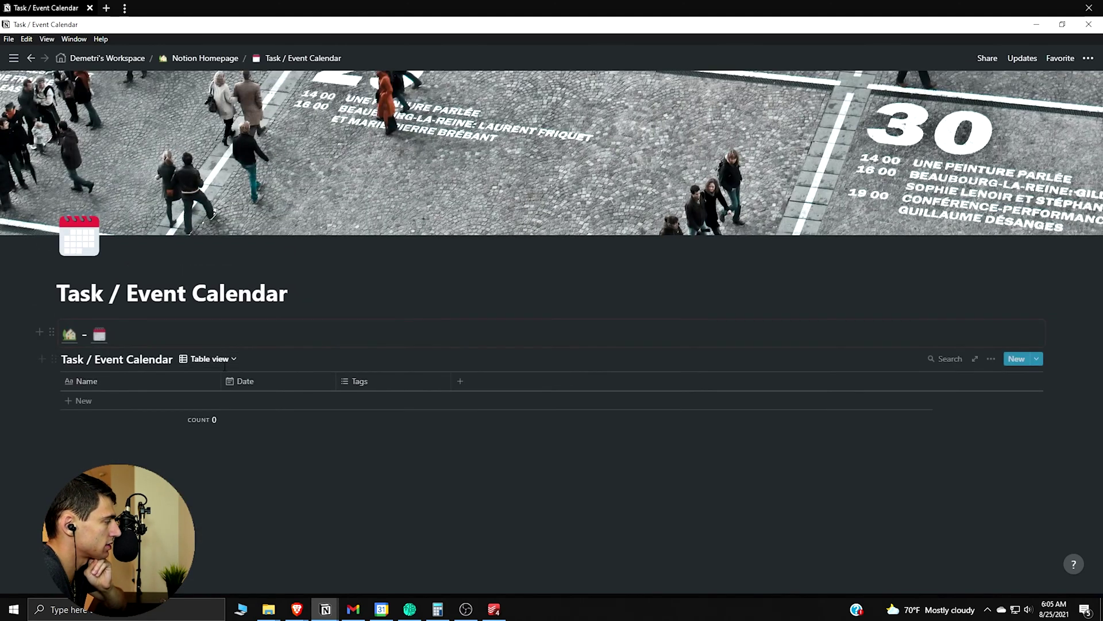
click(229, 360)
click(294, 419)
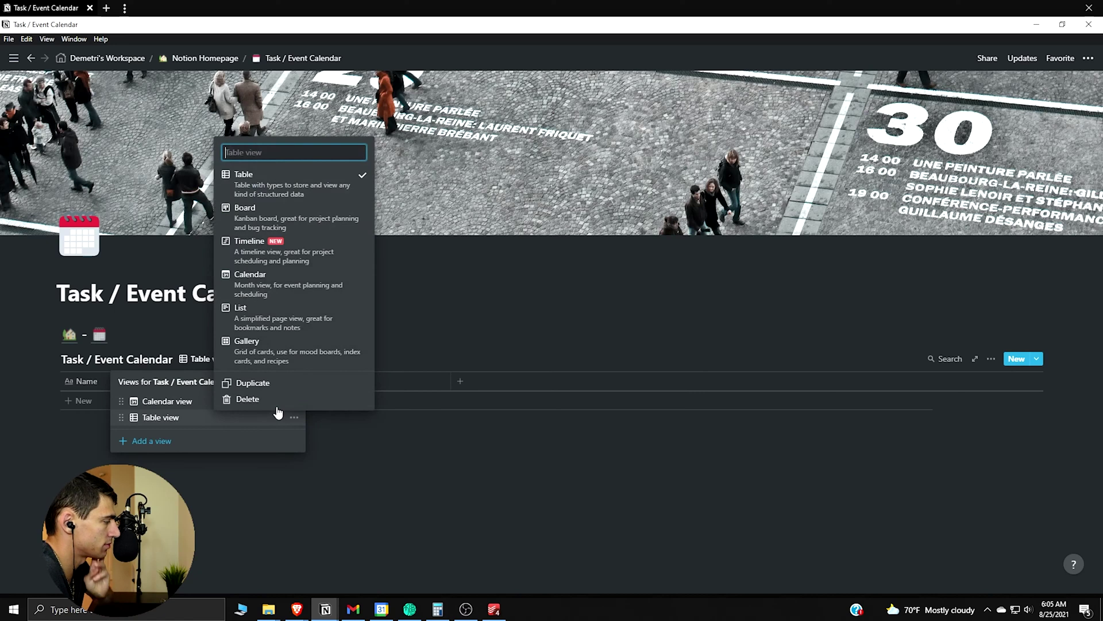
text(All Tasks)
key(Return)
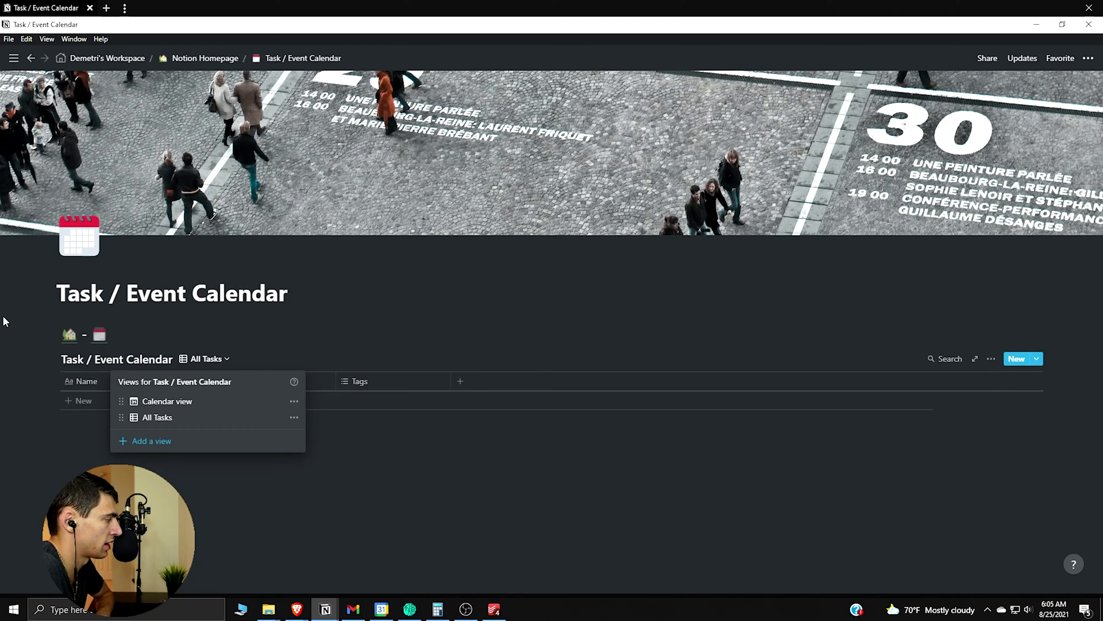
click(161, 422)
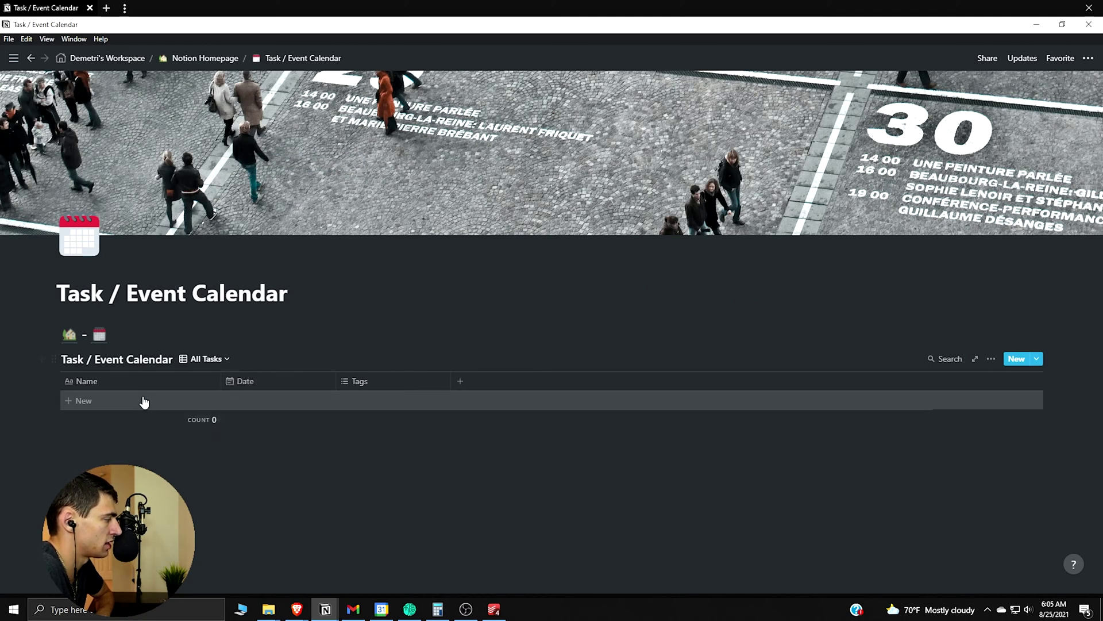
click(181, 359)
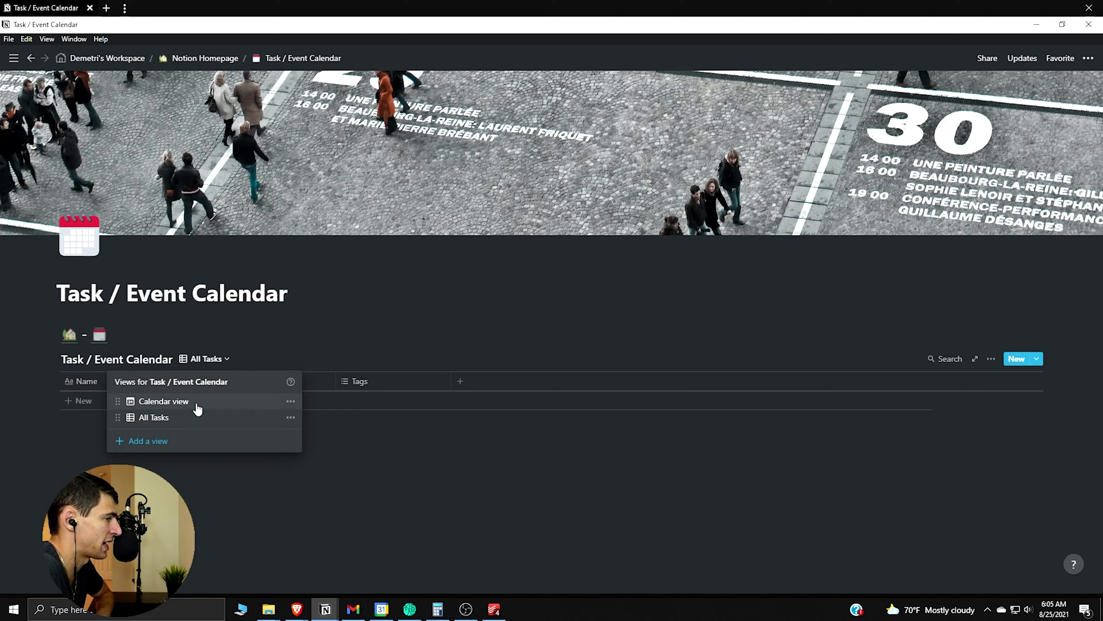
click(829, 336)
click(948, 359)
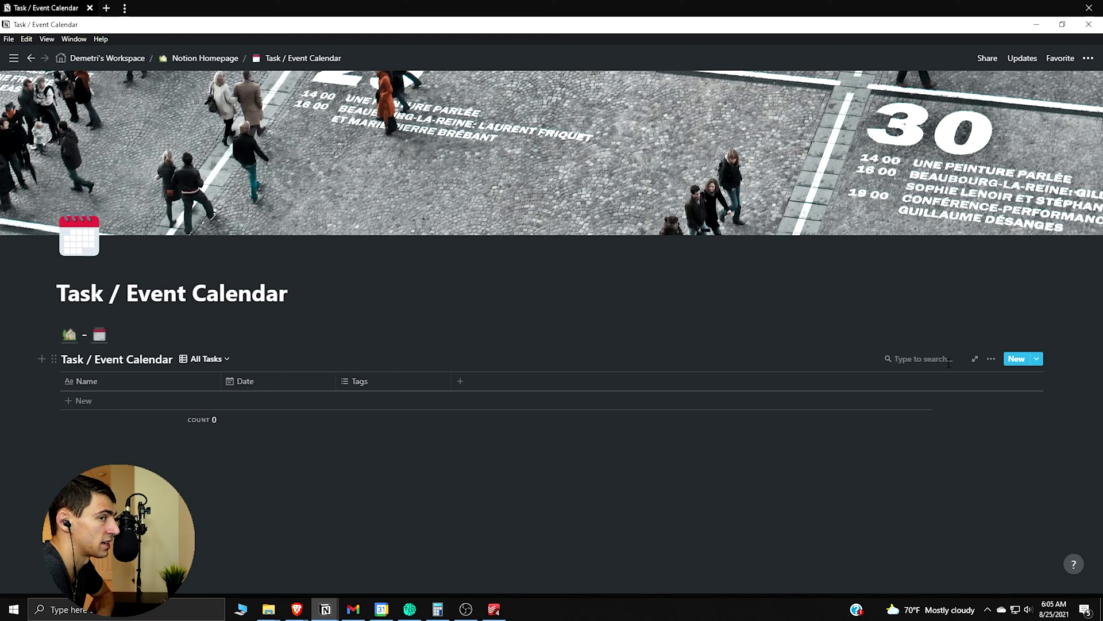
click(403, 345)
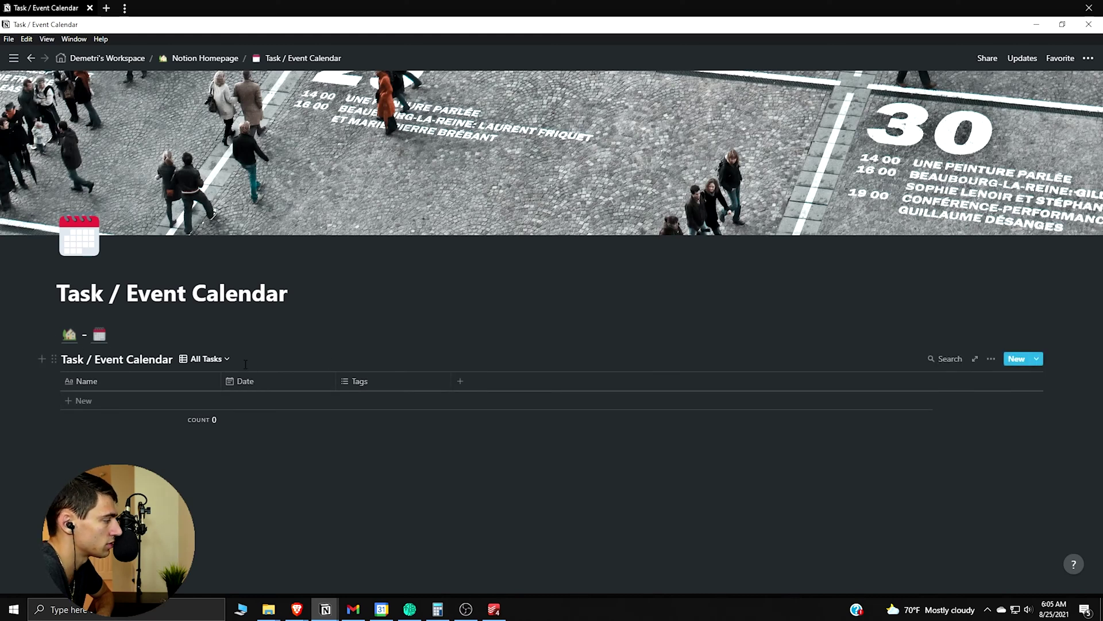
- Switch the Task / Event Calendar database to Calendar view and open a new entry dated August 25, 2021
click(207, 359)
click(221, 409)
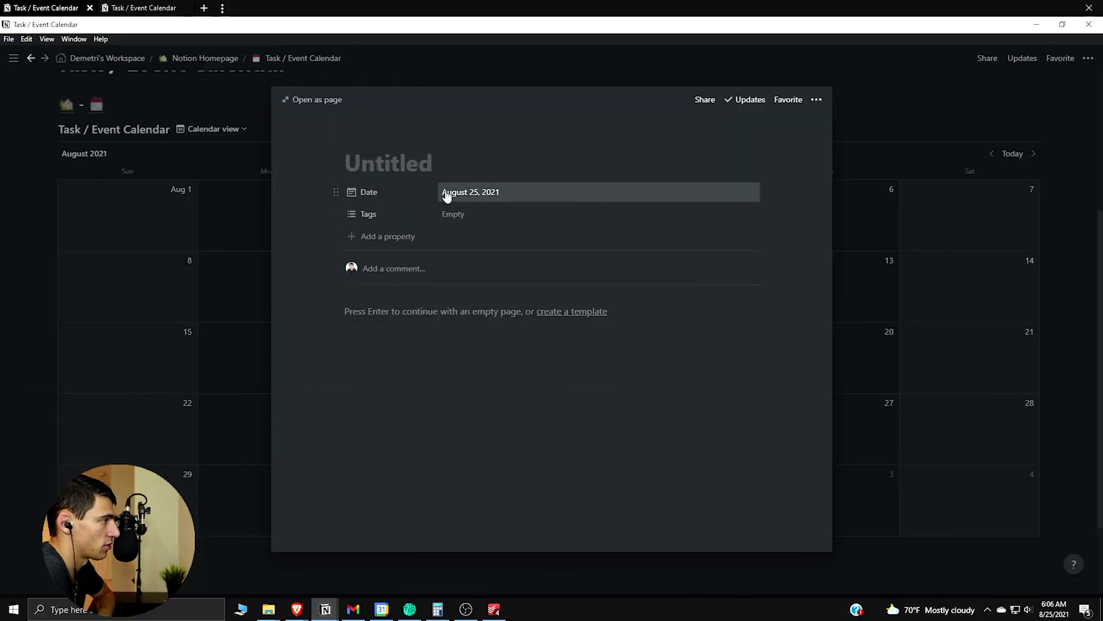
- Add a date property named "Due @" to the new entry
click(379, 235)
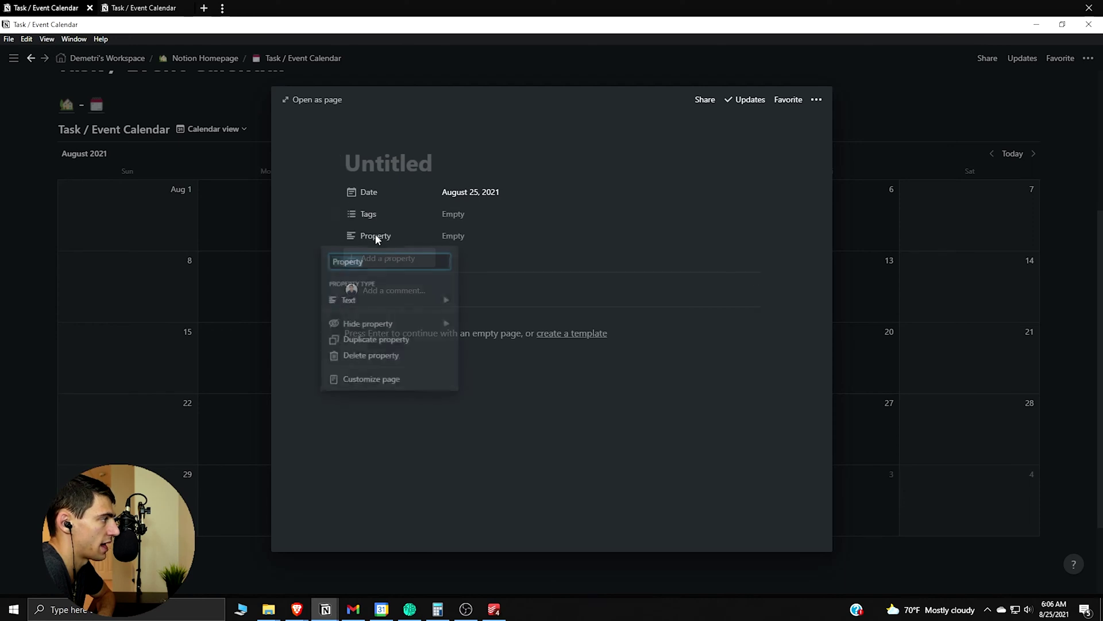
click(297, 206)
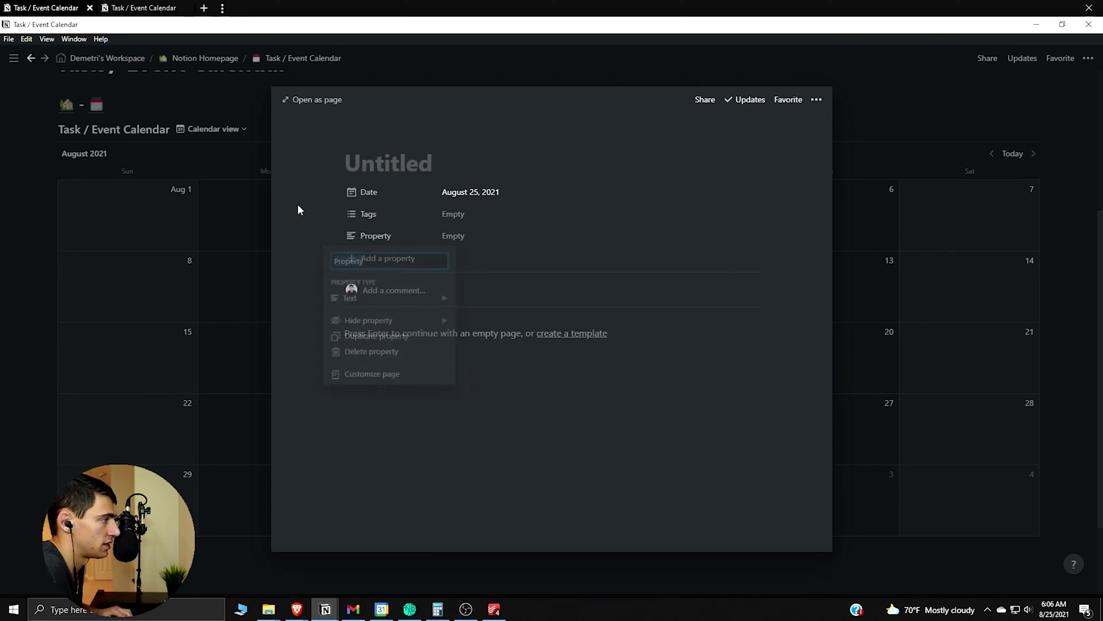
click(378, 237)
click(375, 357)
click(505, 325)
click(378, 236)
text(Due @)
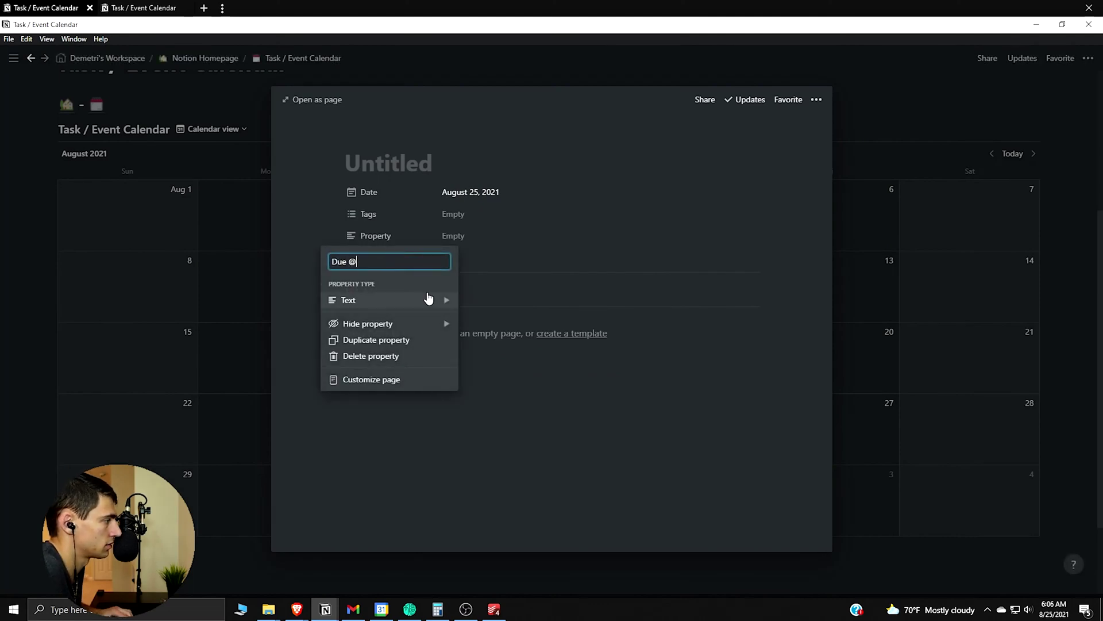
mouse_move(426, 299)
click(506, 261)
- Move the Due @ property directly below Date, above Tags
click(369, 193)
key(Escape)
drag(370, 226, 370, 244)
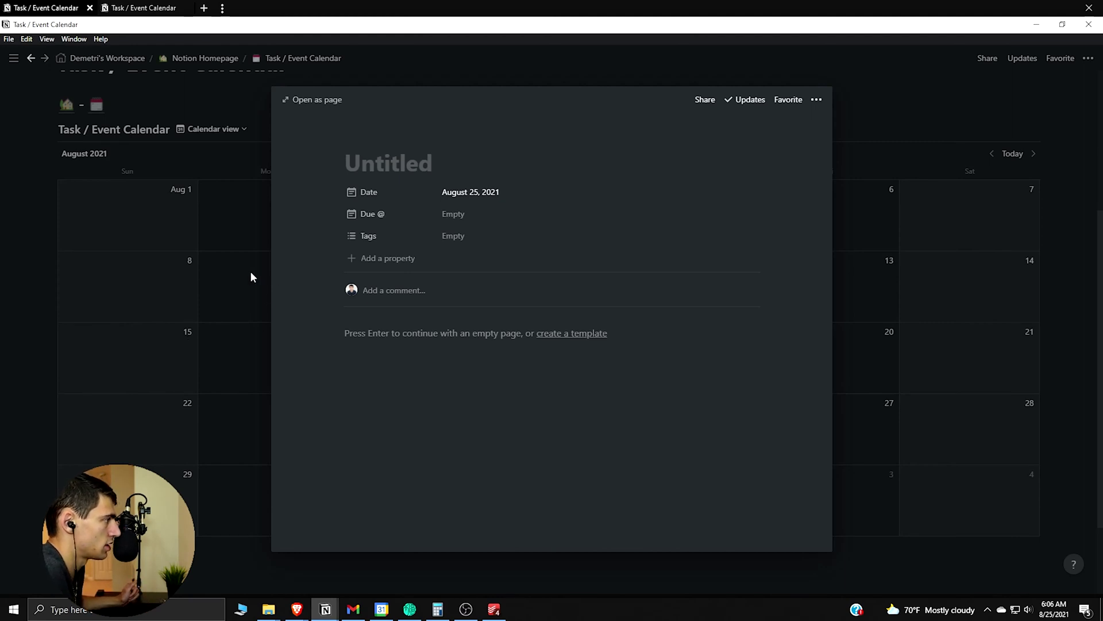
- Set the entry's Due @ date to August 26, 2021 and close the entry
click(476, 215)
click(533, 348)
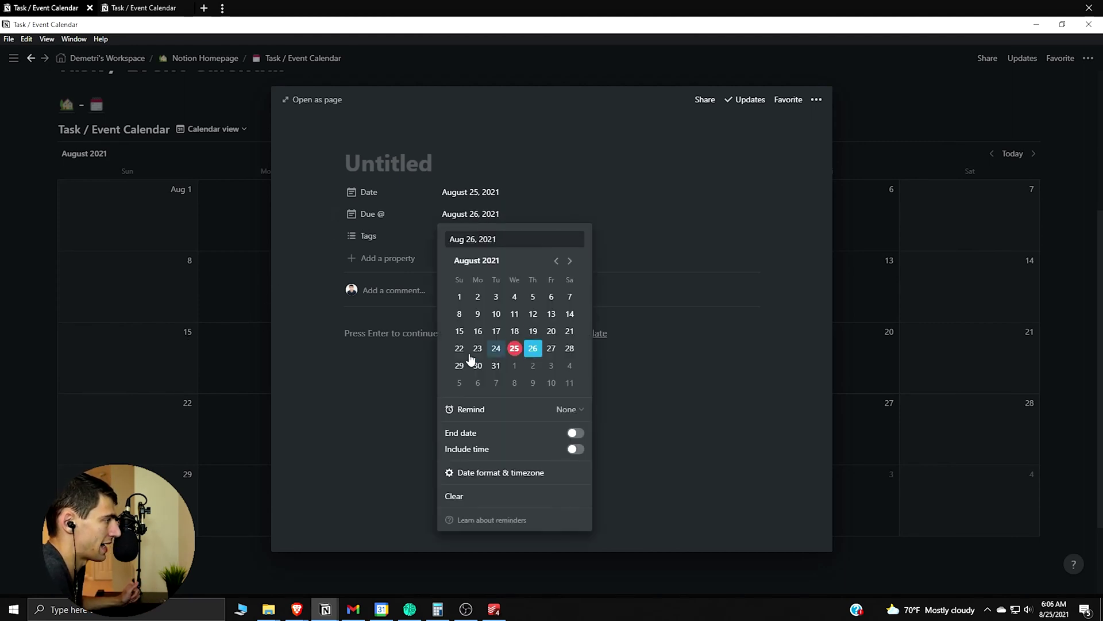
click(156, 385)
click(156, 385)
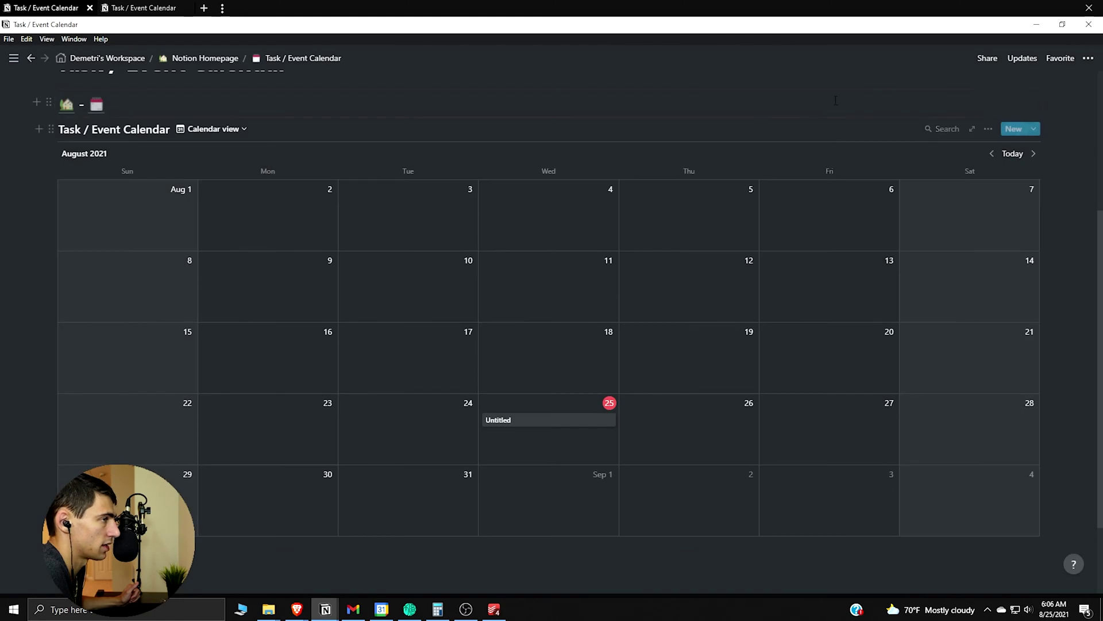
- Try arranging the Calendar view by Due @ and return it to Date
click(988, 129)
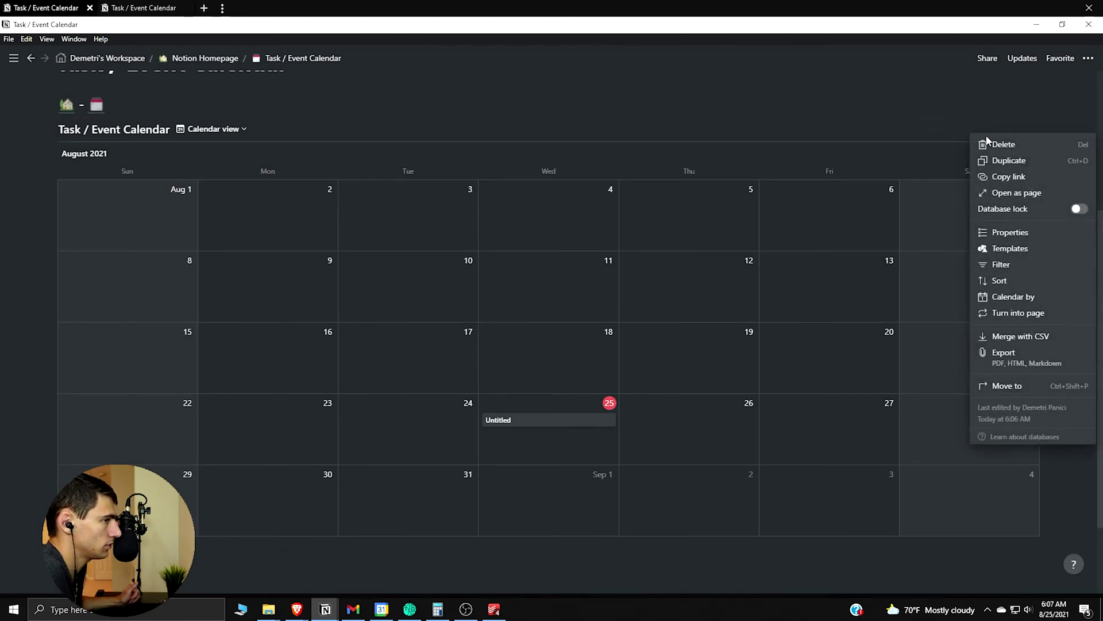
click(1021, 298)
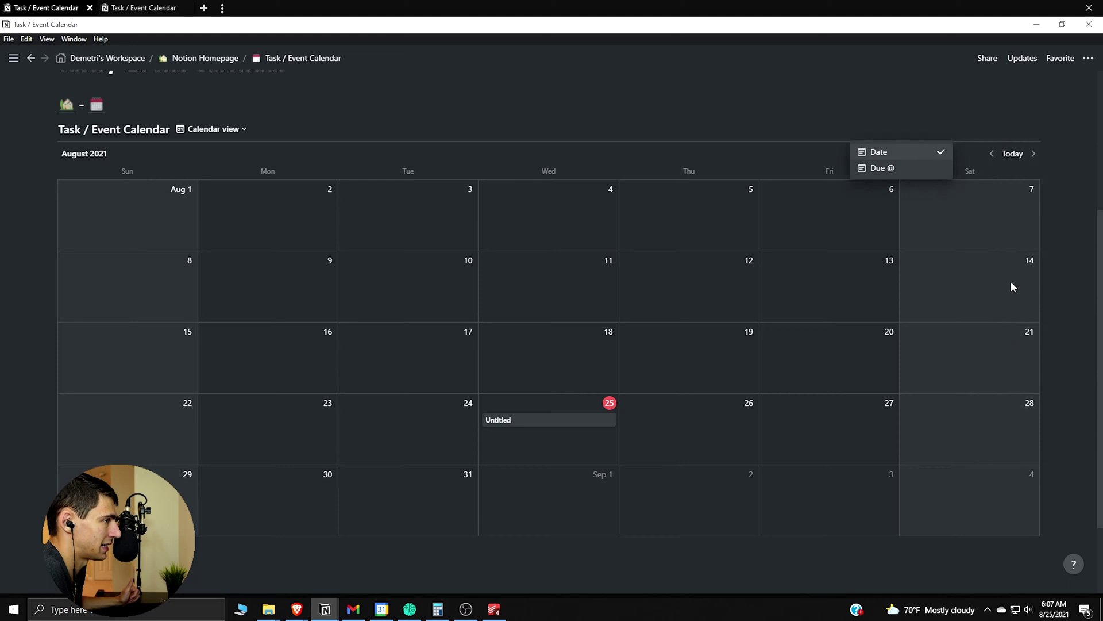
click(895, 170)
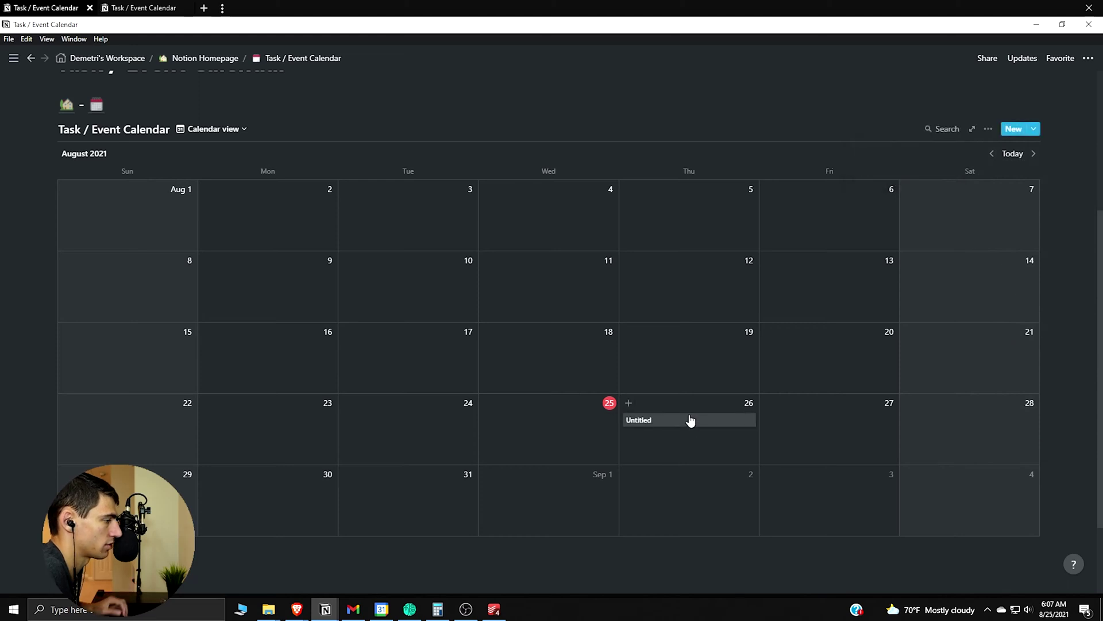
click(987, 129)
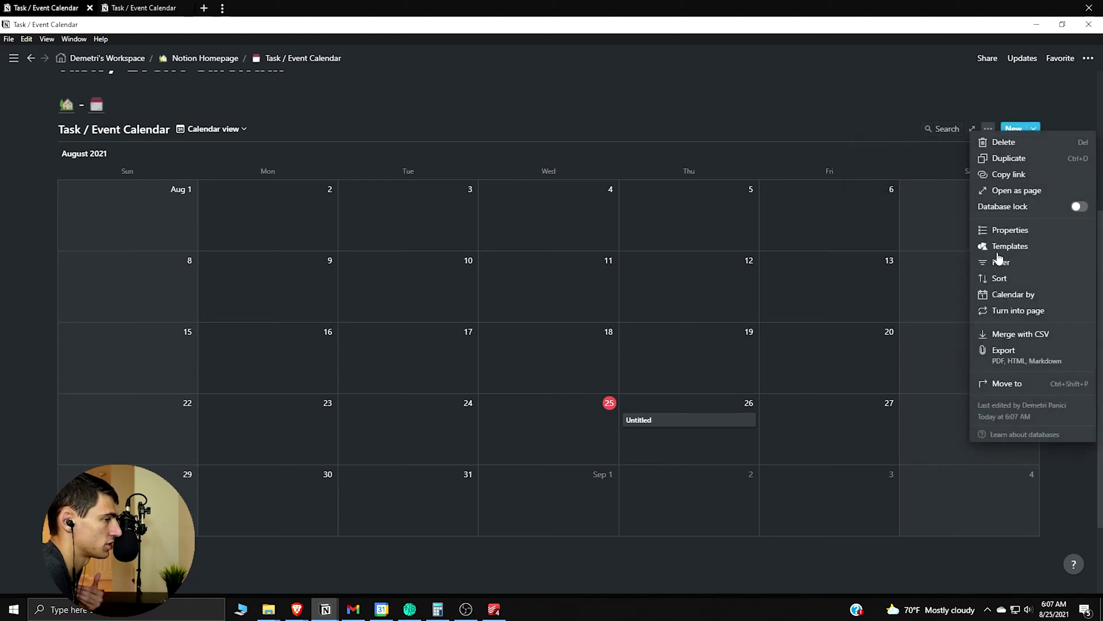
click(1012, 298)
click(903, 152)
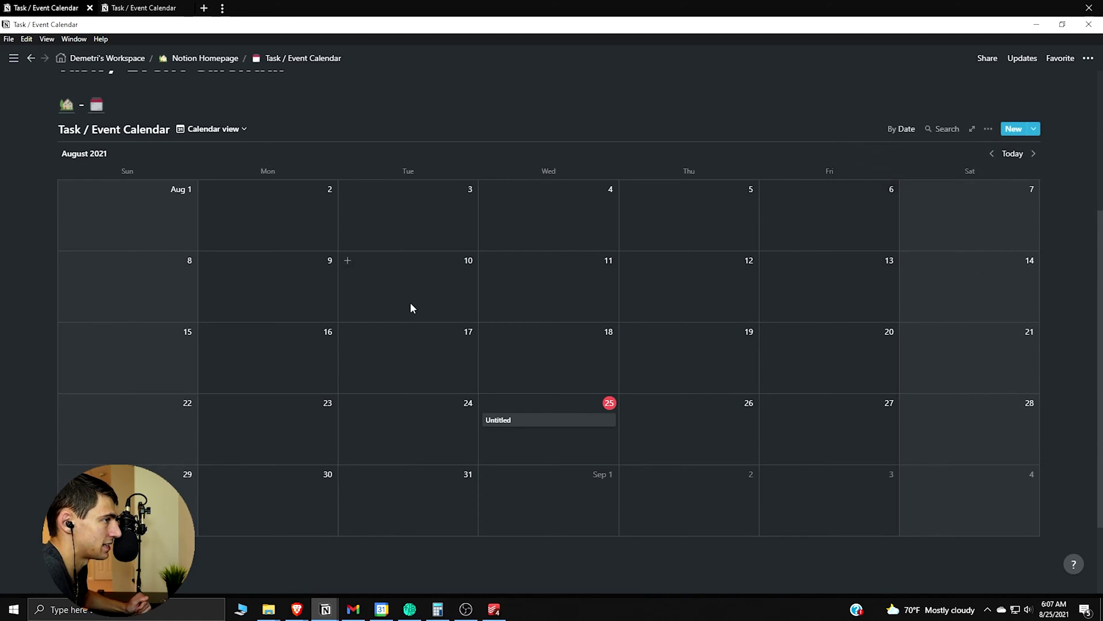
- Add a calendar-type view named "Due @ Calendar" to the Task / Event Calendar database
click(233, 130)
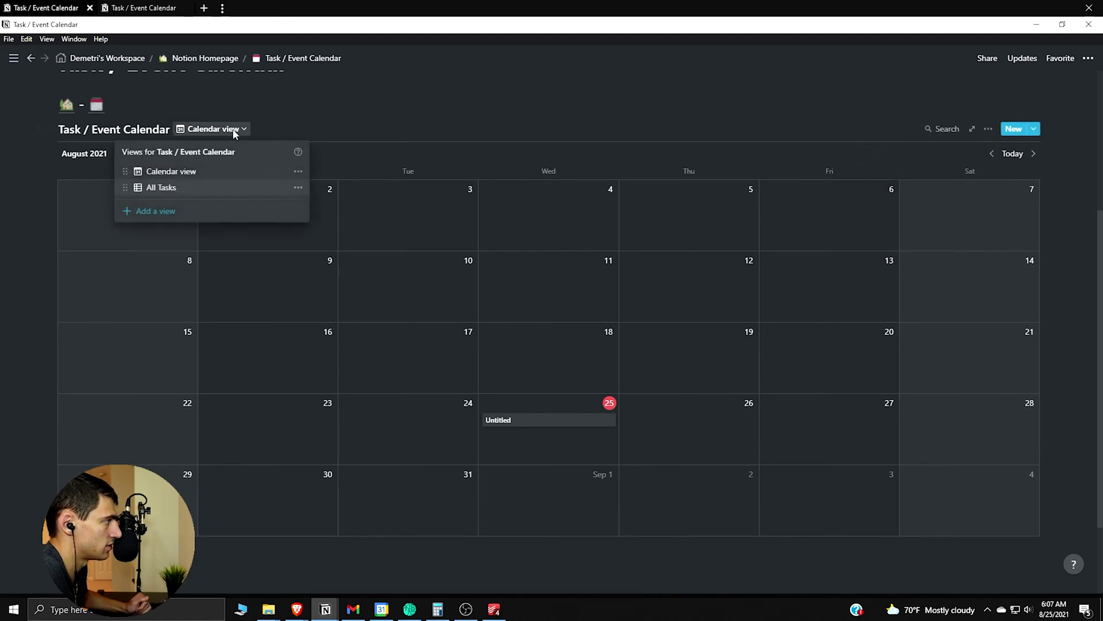
click(195, 210)
text(Due)
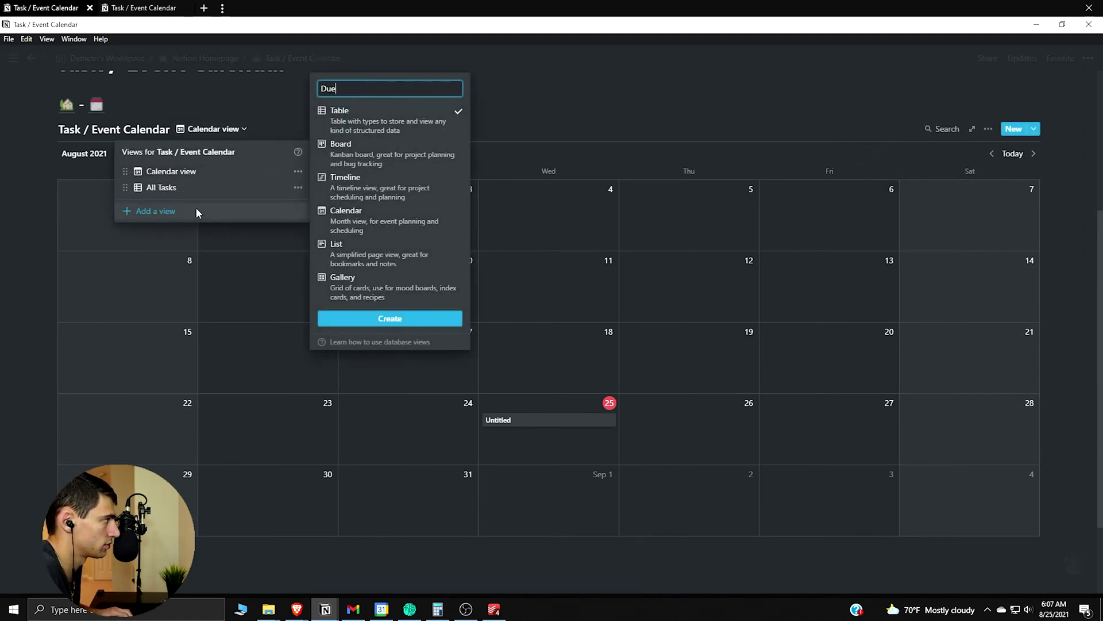
text( @ Calendar)
click(453, 216)
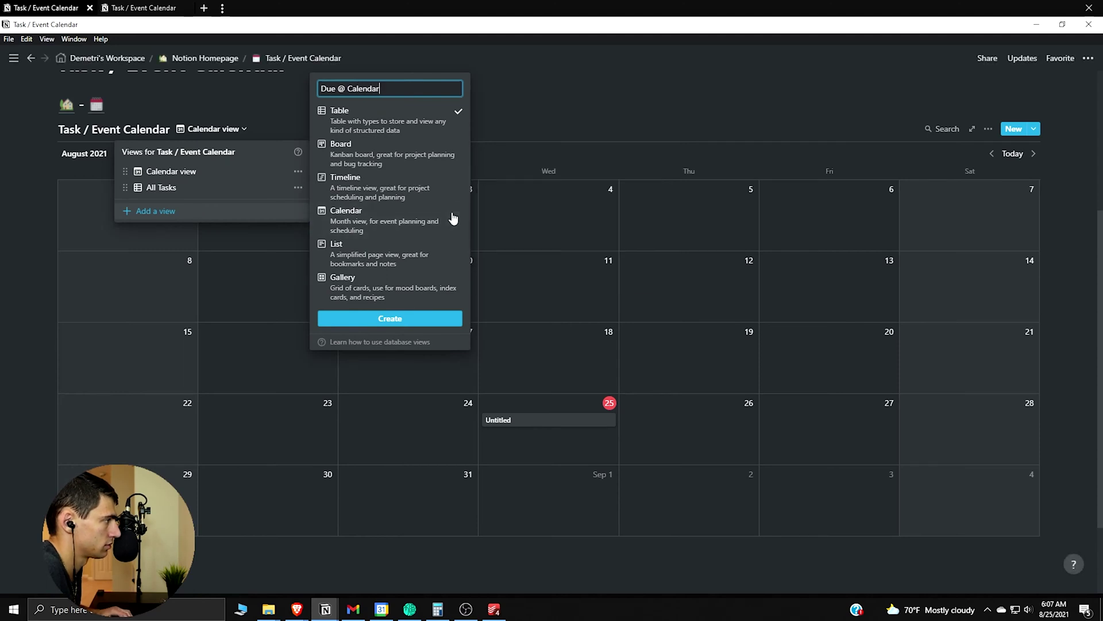
click(430, 317)
- Set the Due @ Calendar view to place entries by the Due @ property
click(988, 129)
click(1011, 297)
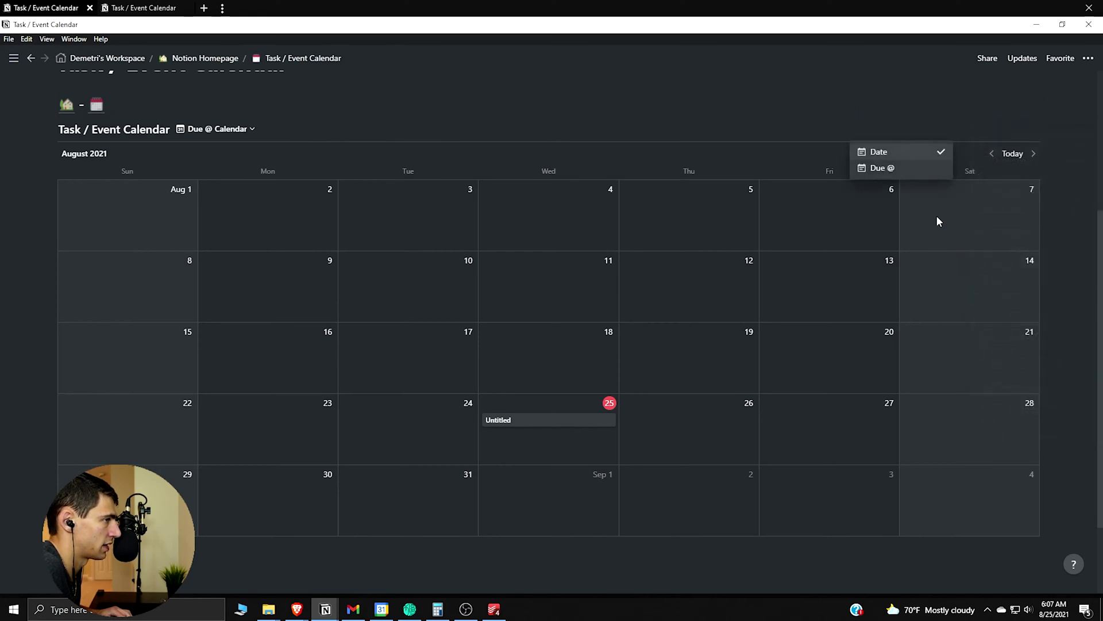
click(913, 168)
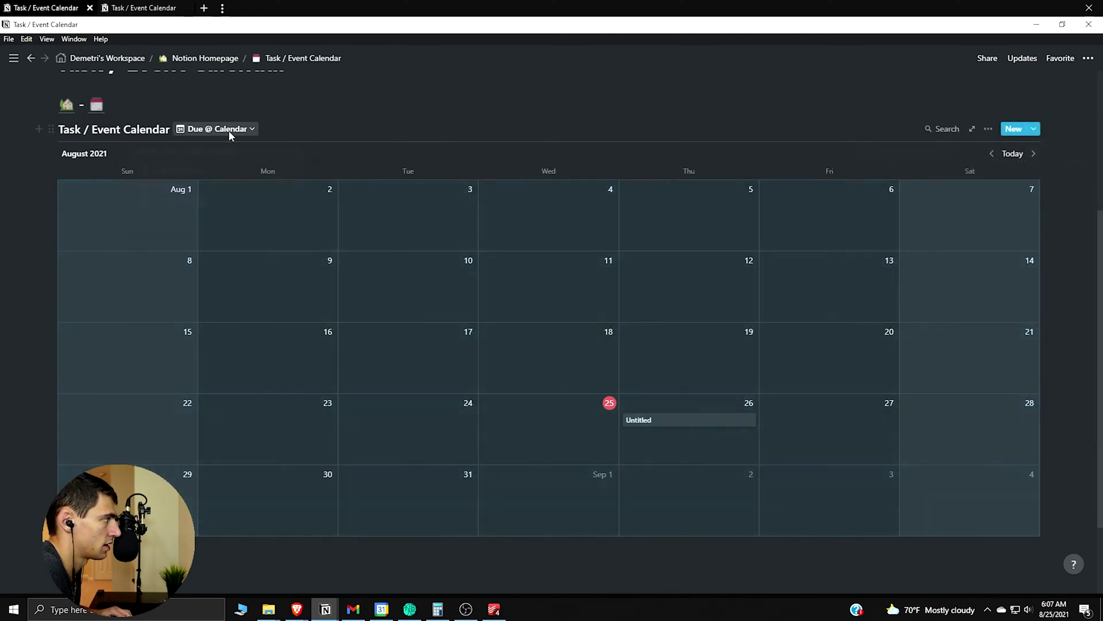
- Move the Due @ Calendar view above All Tasks in the view list and display Calendar view
click(229, 130)
drag(183, 204, 186, 187)
click(187, 173)
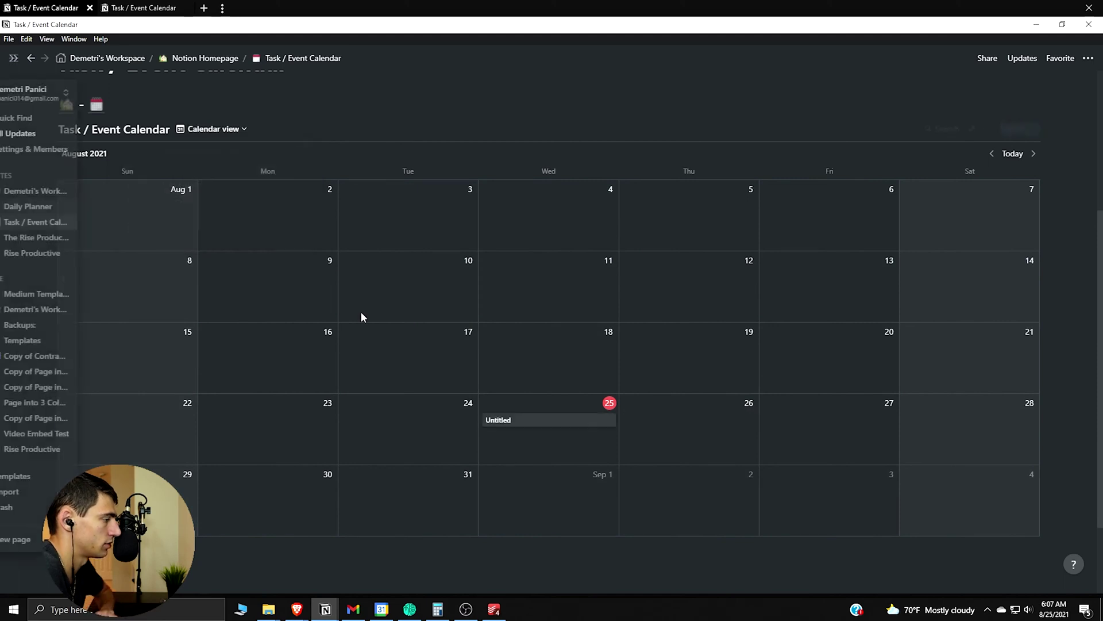
- Open the untitled August 25 entry and add a select property named "Task Group" between Due @ and Tags
click(495, 422)
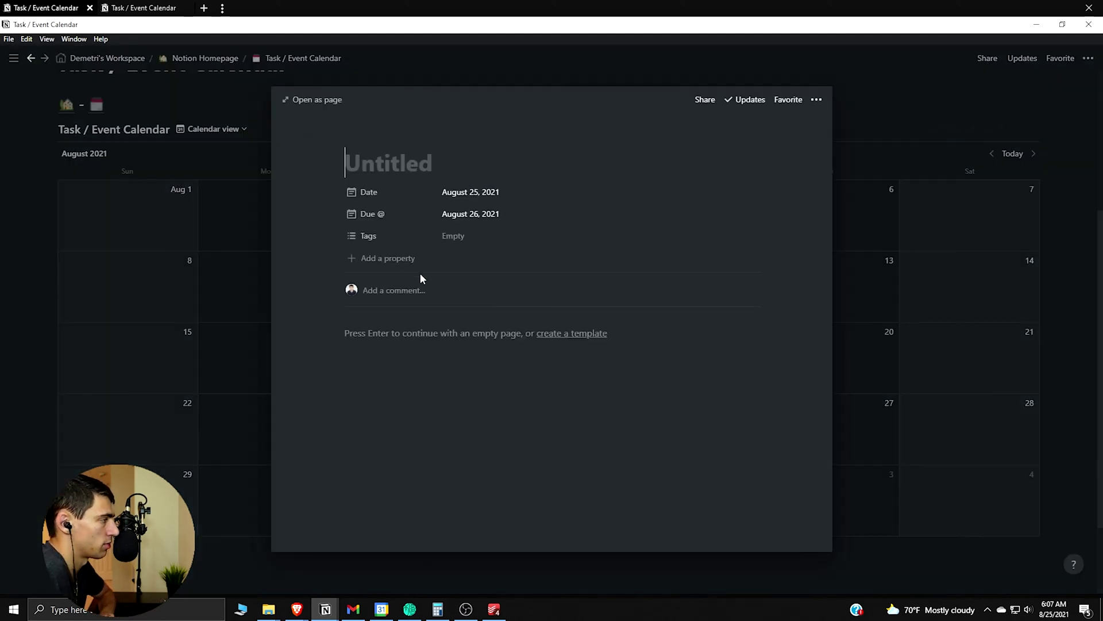
click(379, 260)
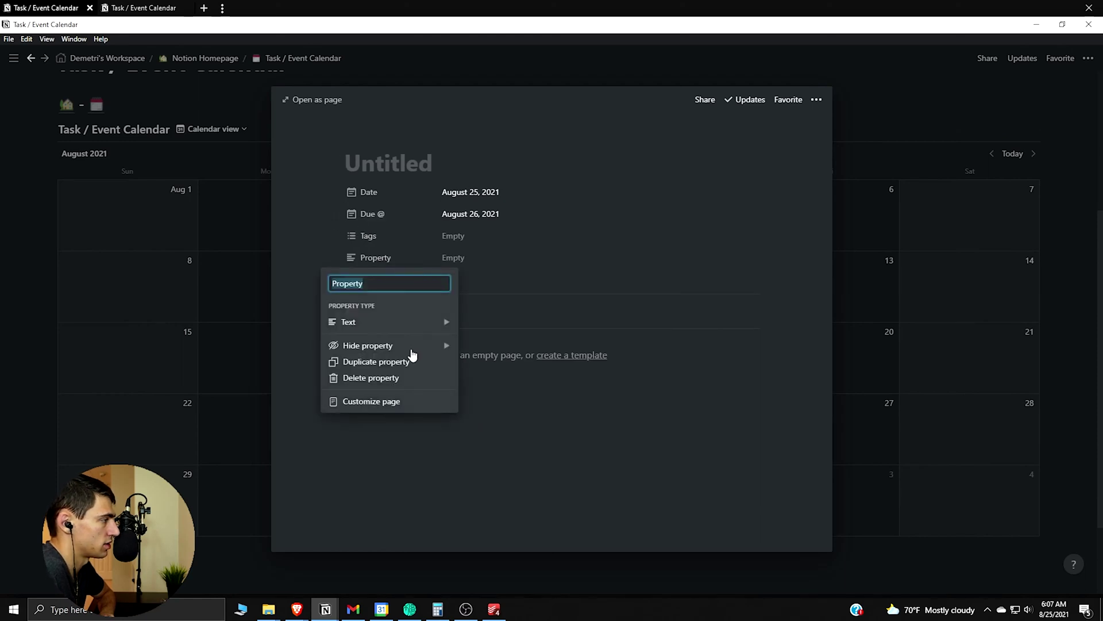
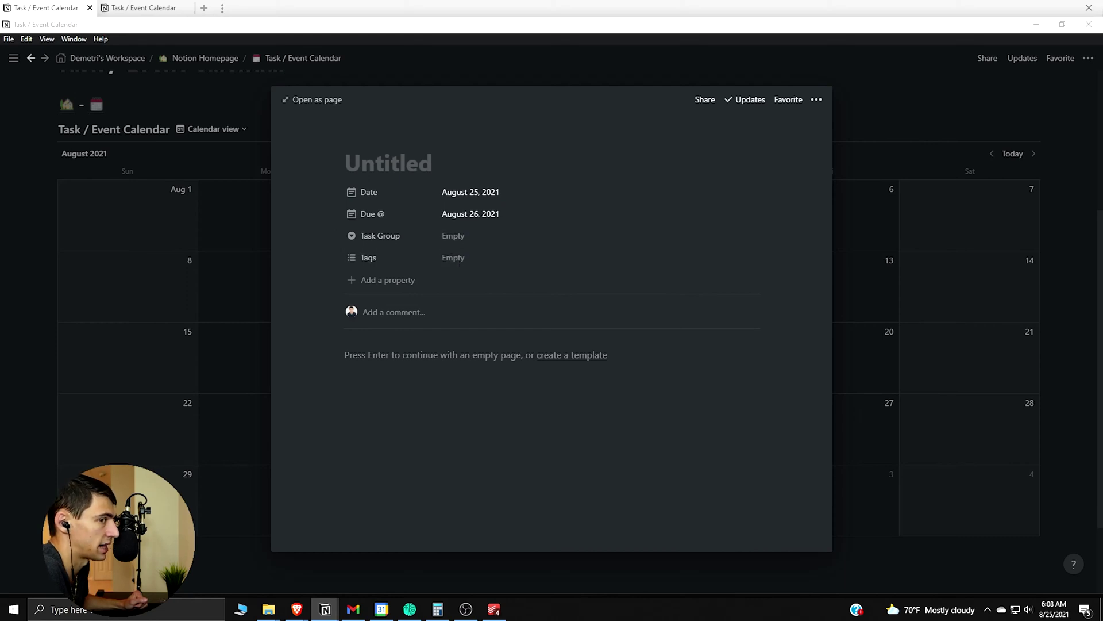
- Create the Task Group options Work, Side Hustle, Exercise, Housekeeping, Scheduling and Reflection, Social and School, and assign Social to the entry
click(502, 231)
text(Work)
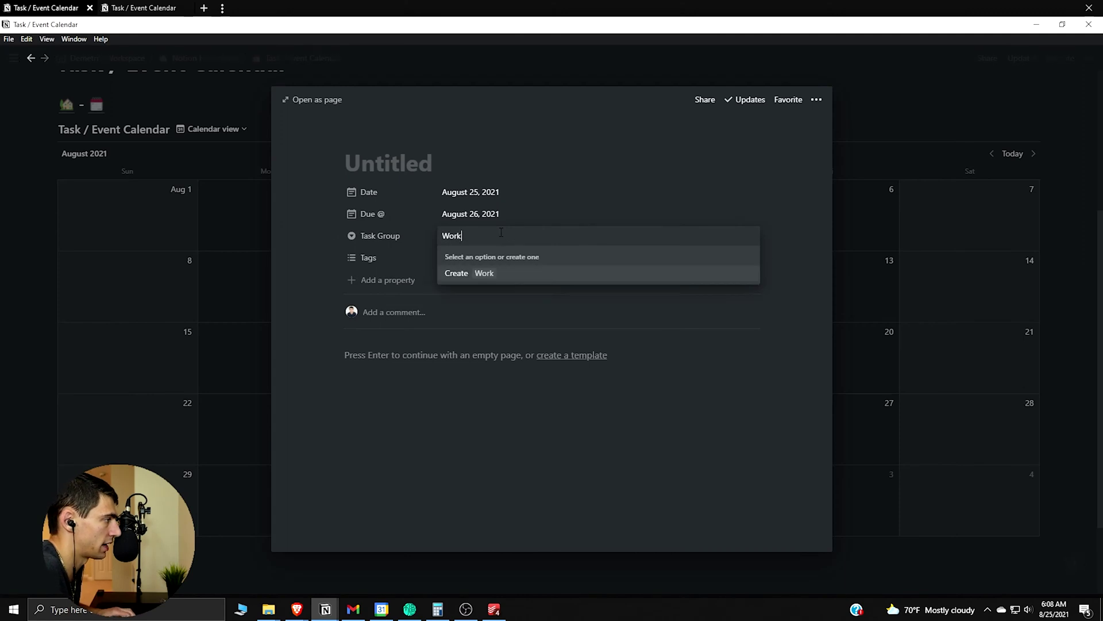
key(Return)
click(502, 237)
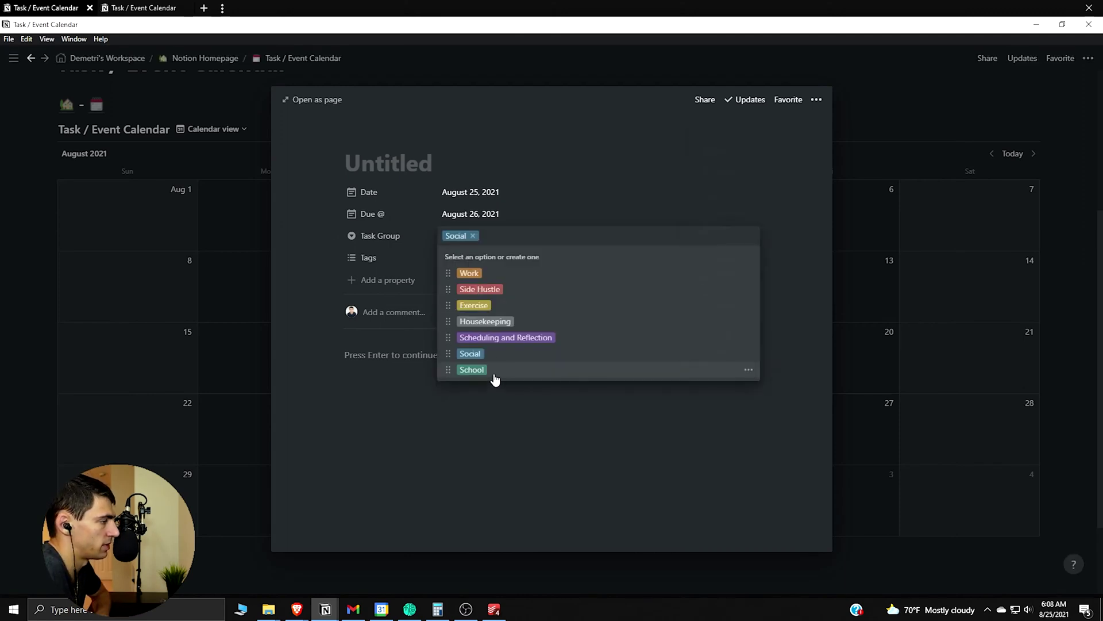
click(481, 354)
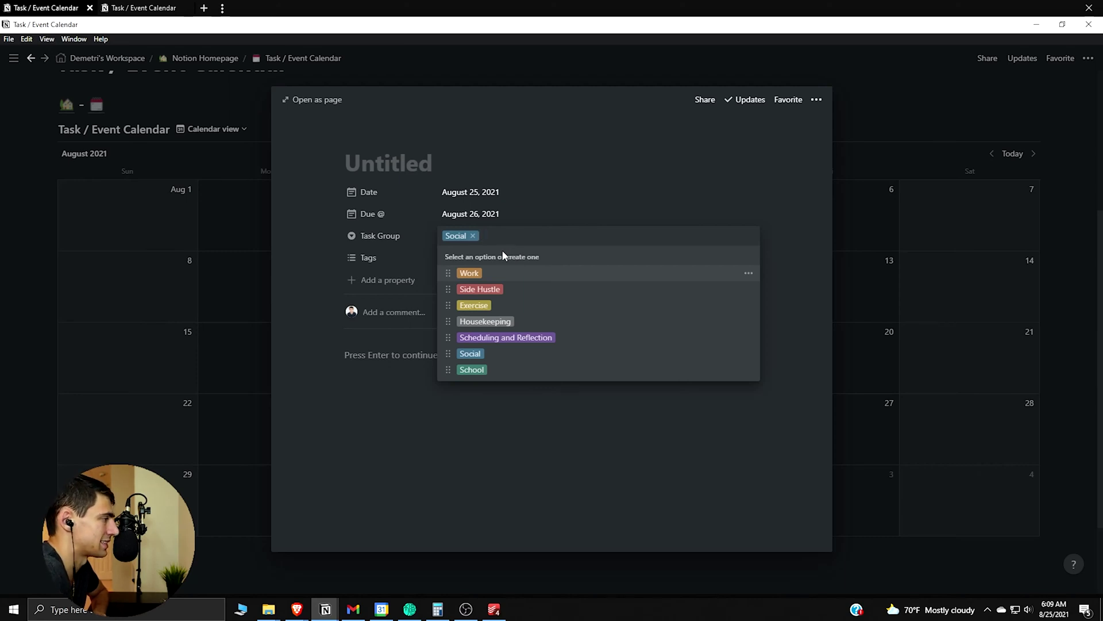
- Create the option "YOUTUBE" in the entry's Tags property and assign it
click(374, 253)
click(475, 257)
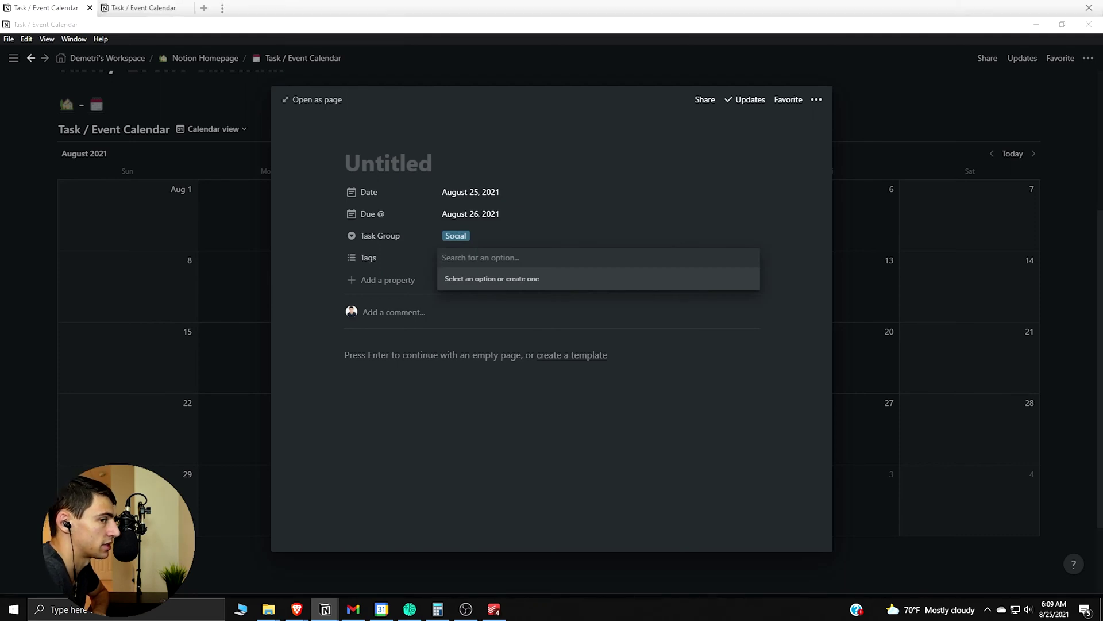
click(586, 259)
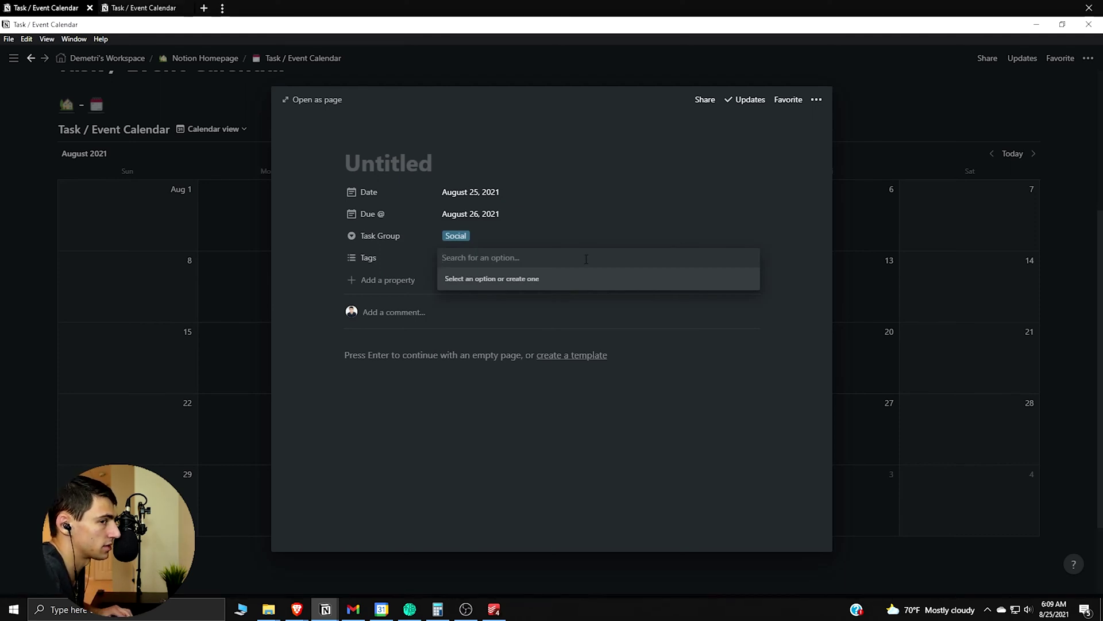
text(y)
key(BackSpace)
key(Caps_Lock)
text(YOUTUBE)
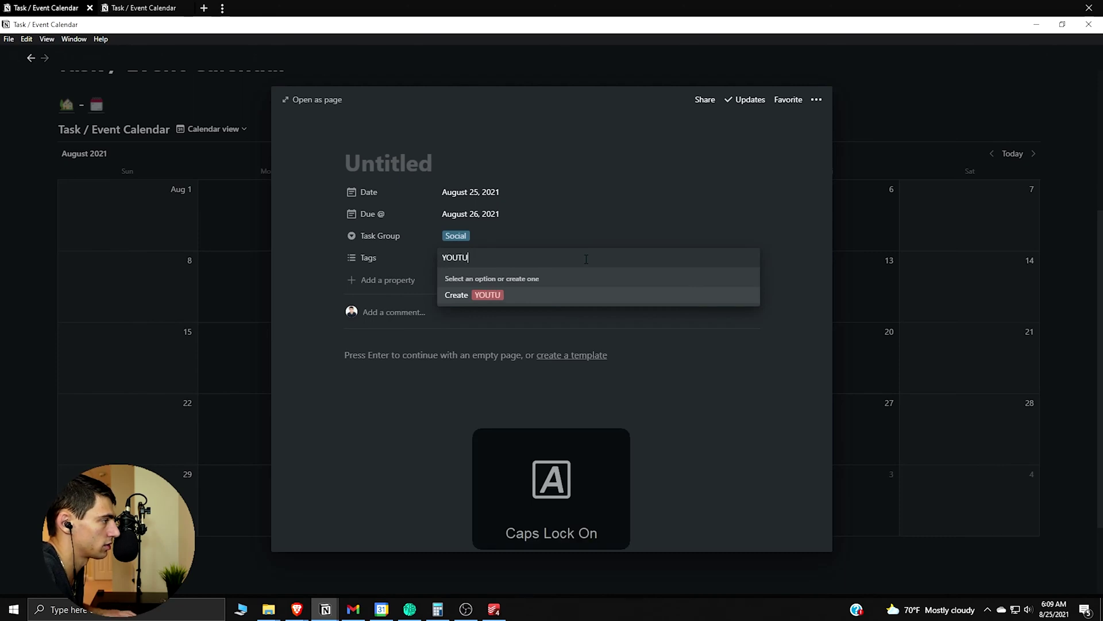
click(549, 298)
click(482, 232)
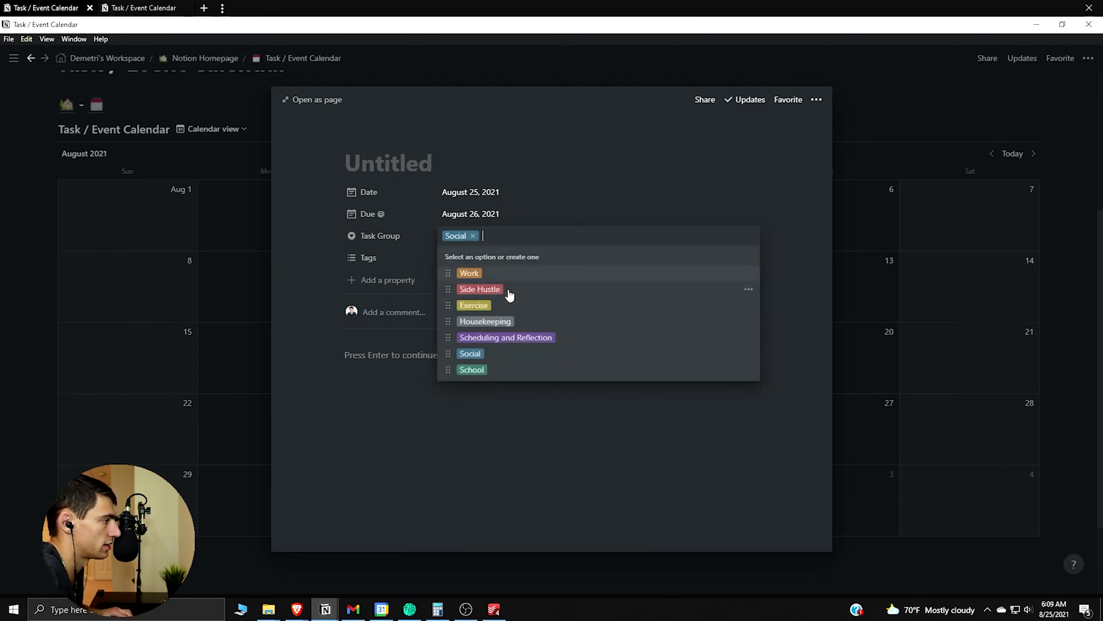
click(365, 228)
- Create and assign the additional tags "FRIENDS" and "FAMILY" in the entry's Tags property
click(527, 256)
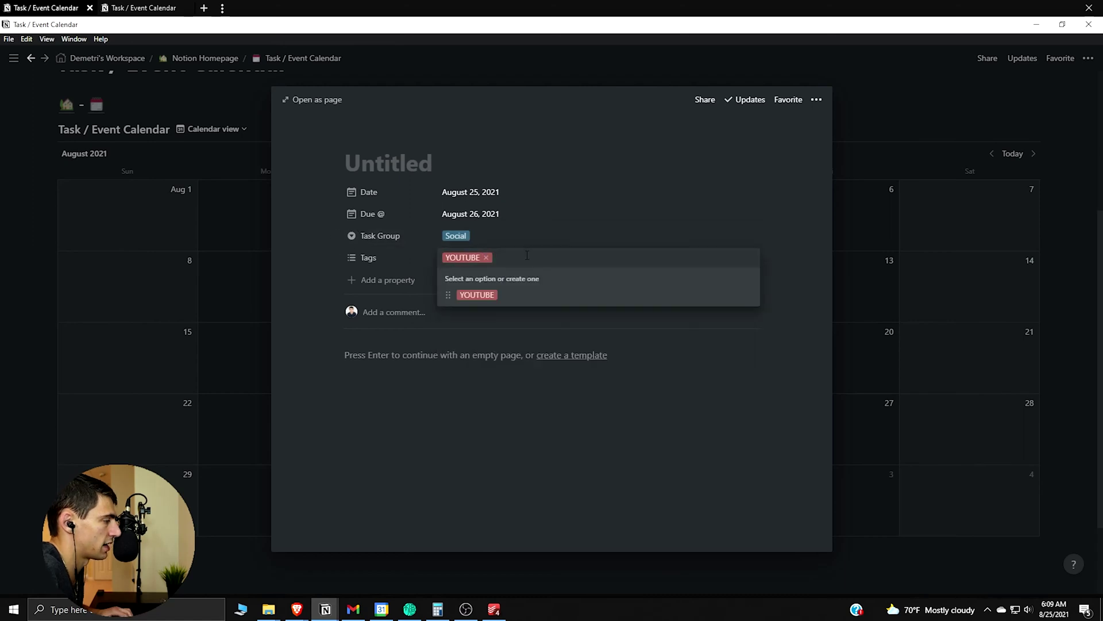
key(Caps_Lock)
key(Caps_Lock)
text(FRIEN)
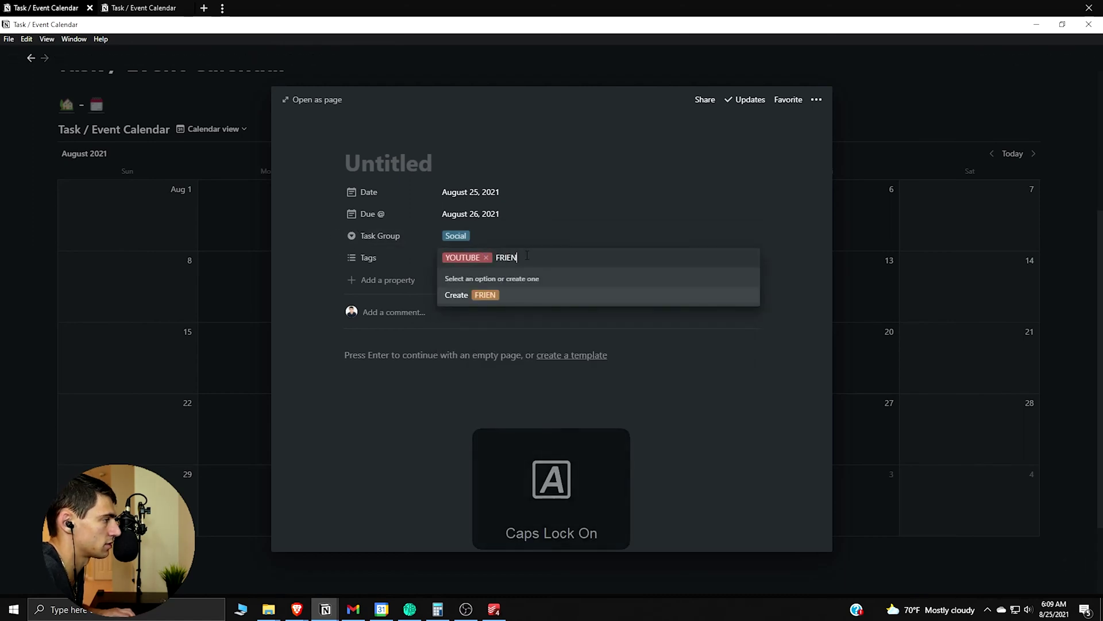
text(DS)
key(Return)
text(FAMILY)
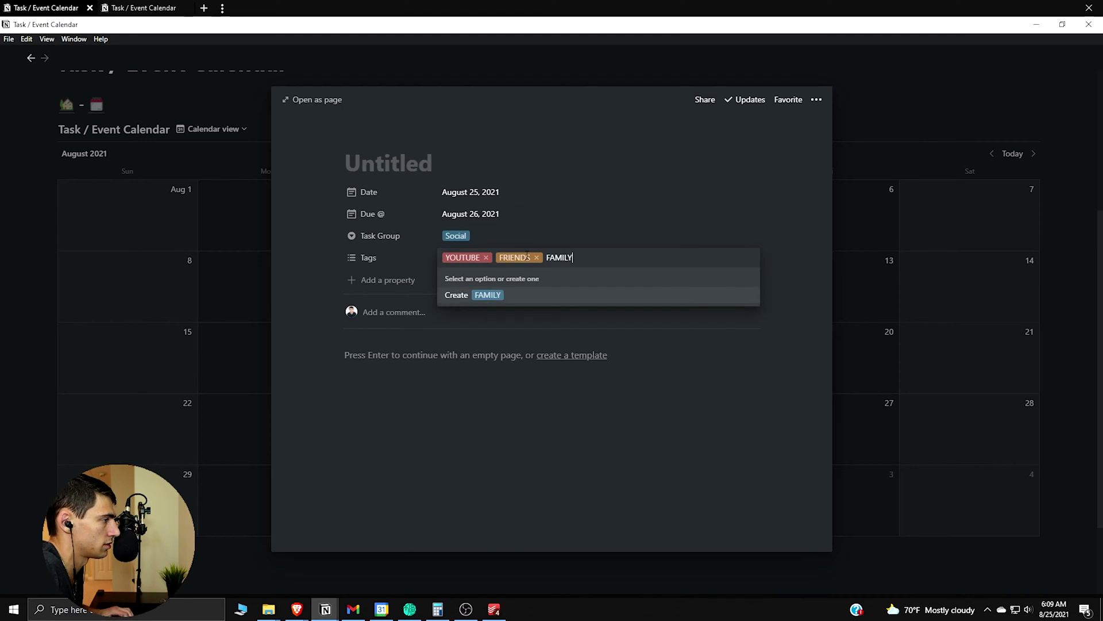
key(Return)
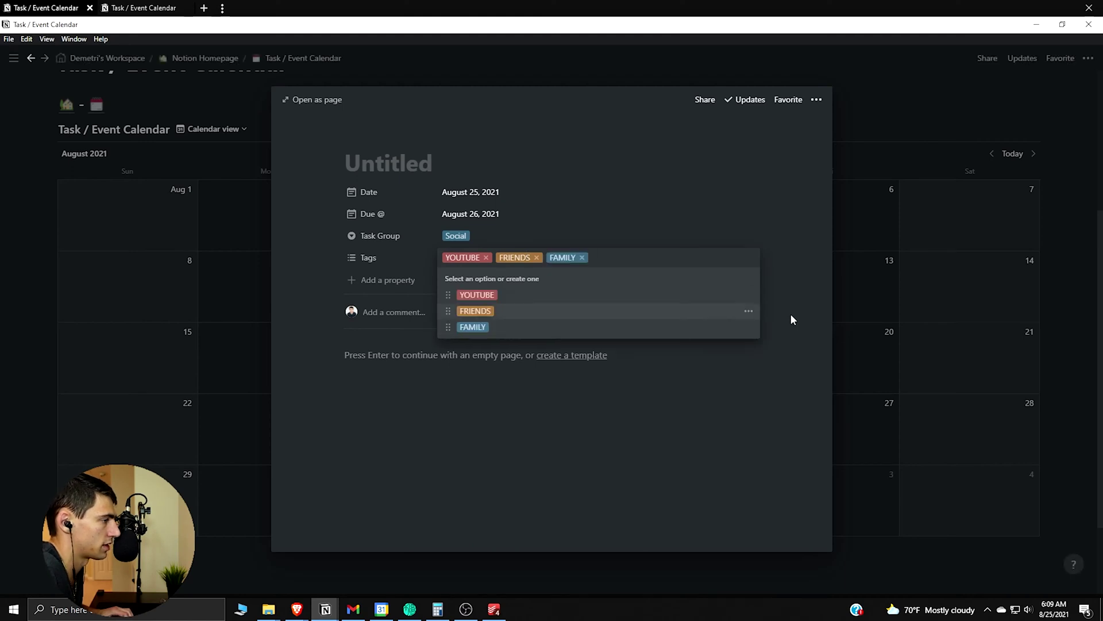
- Change the FRIENDS tag's colour to blue in the entry's Tags property
click(748, 311)
click(742, 495)
key(Escape)
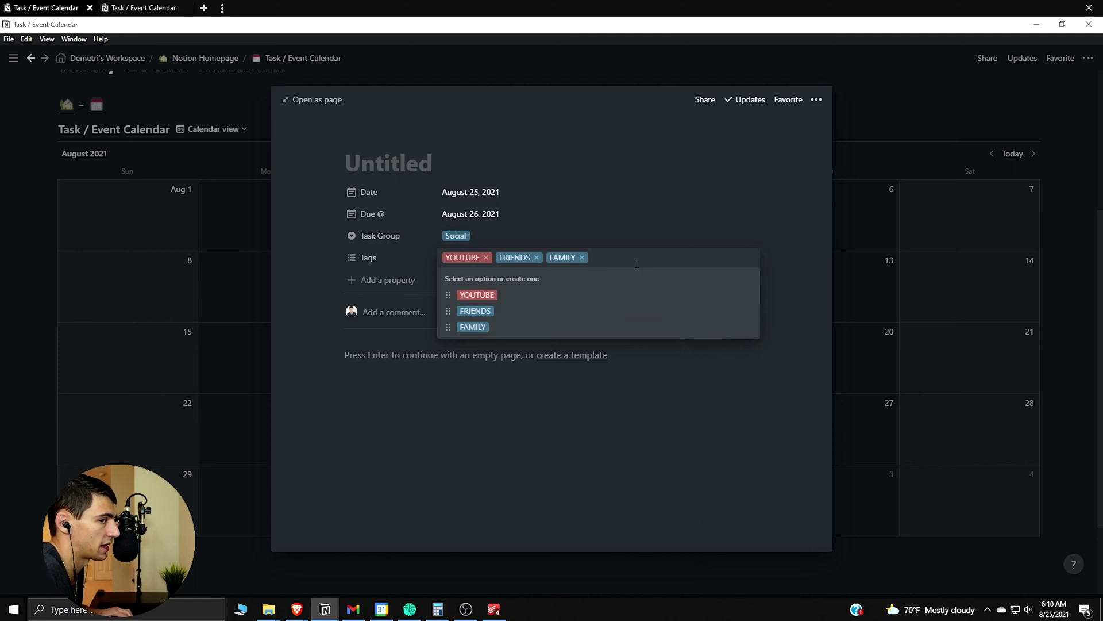
- Create and assign the tag "RUNNING" in the entry's Tags property and colour it yellow
text(EXE)
key(BackSpace)
key(BackSpace)
text(RUNNING)
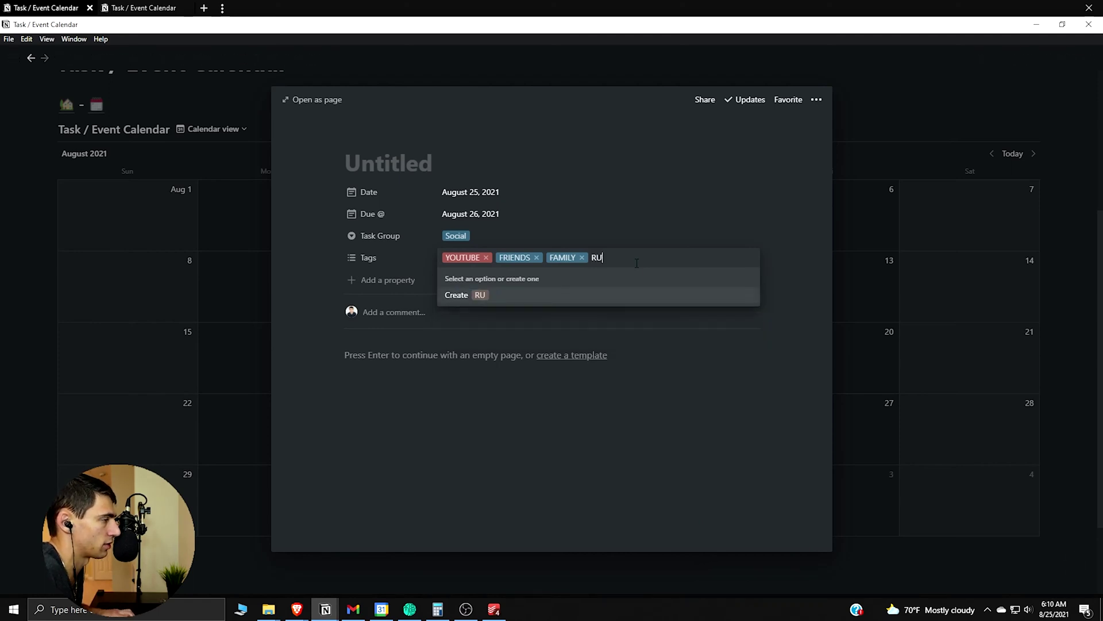
click(629, 296)
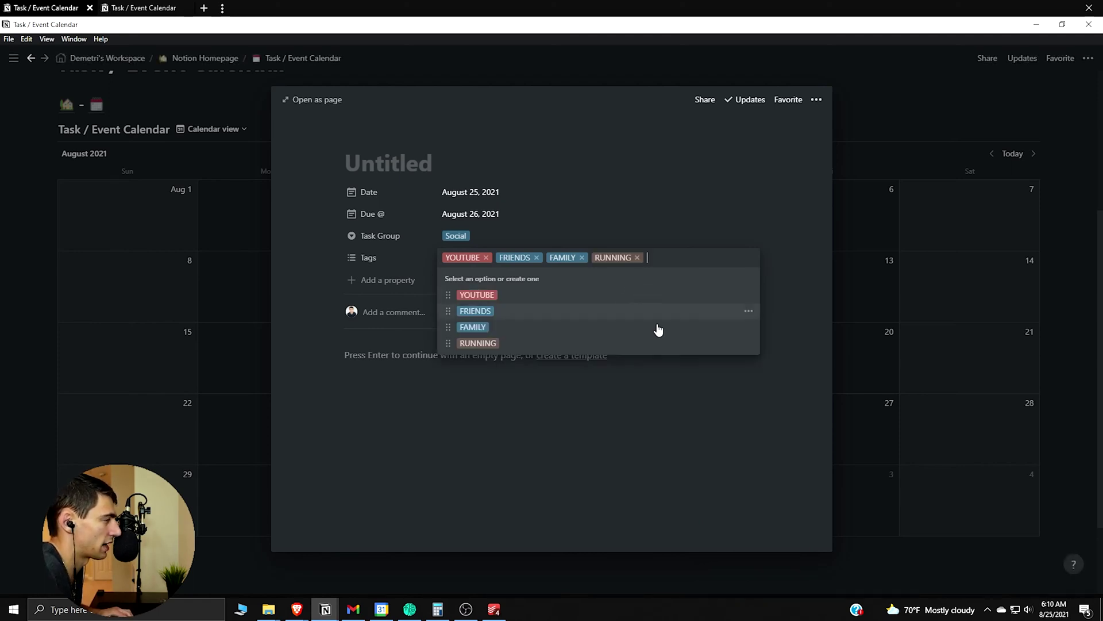
click(748, 345)
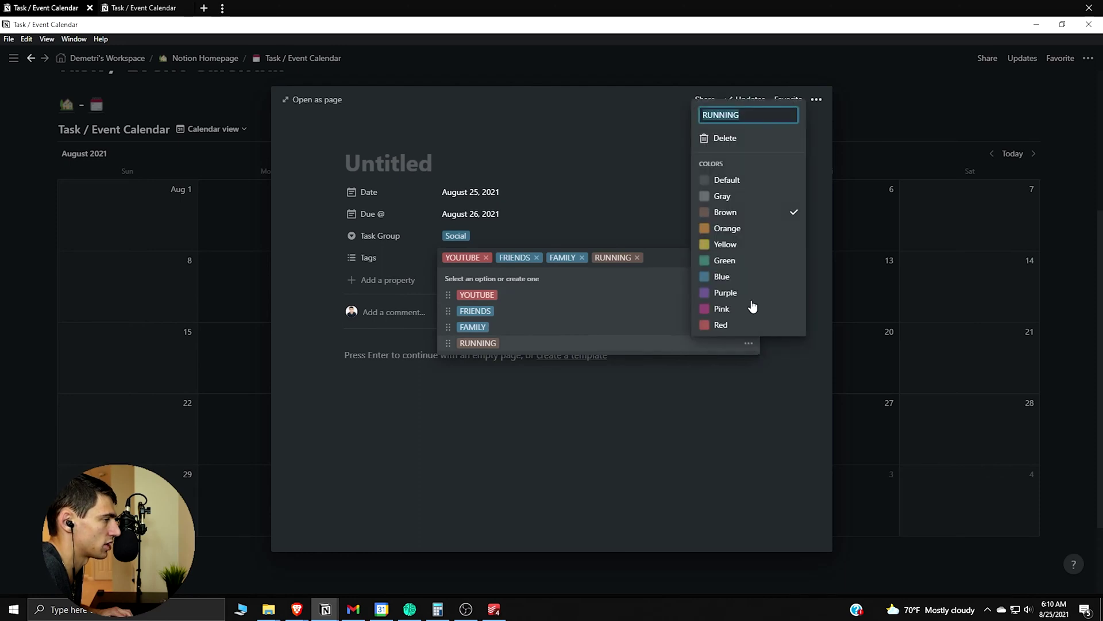
click(748, 247)
click(556, 325)
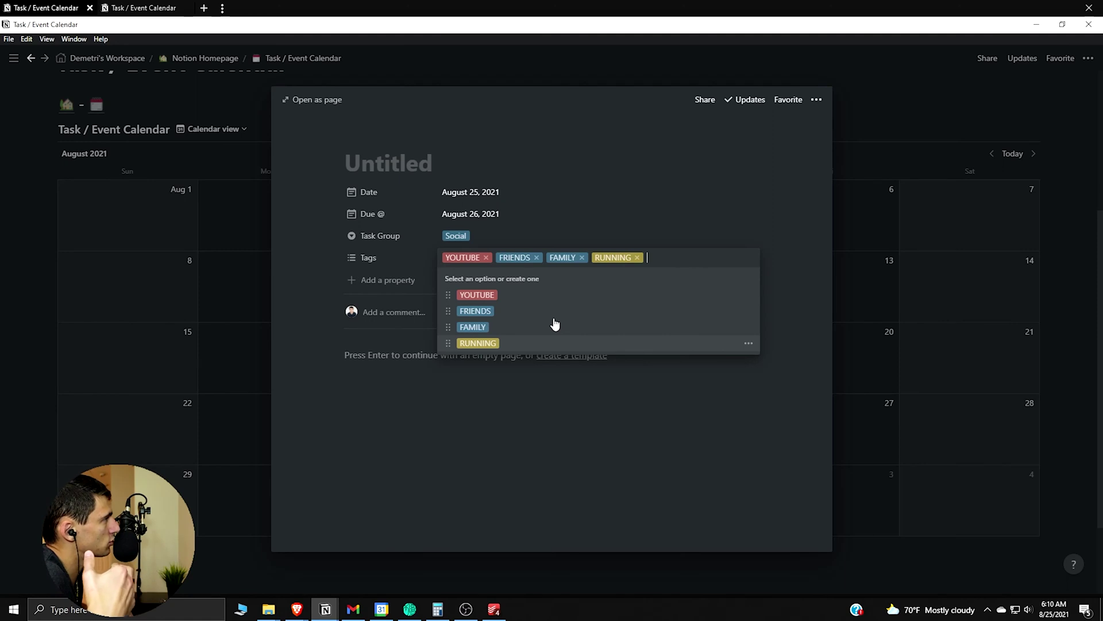
- Create and assign the tag "SMALL TASK" in the entry's Tags property
click(454, 236)
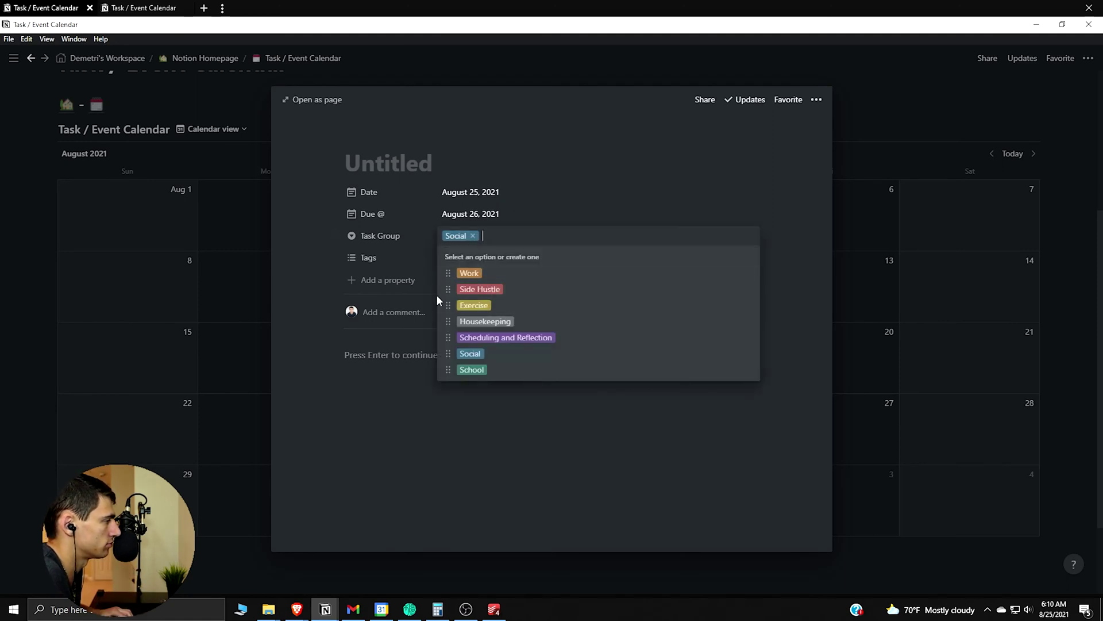
click(410, 247)
click(692, 258)
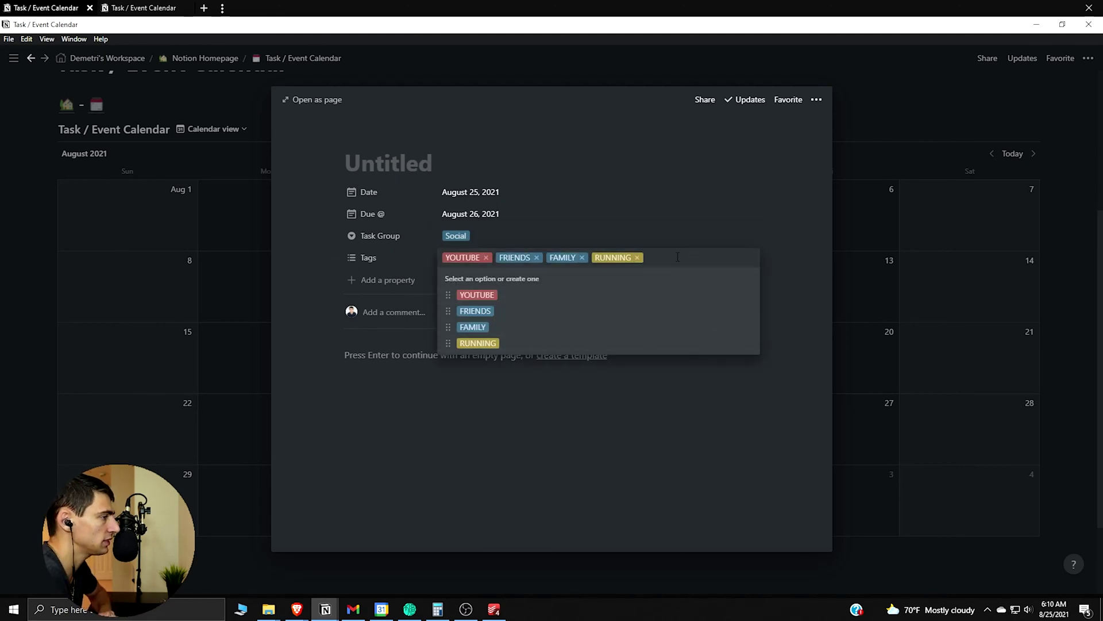
text(SMALL TASK)
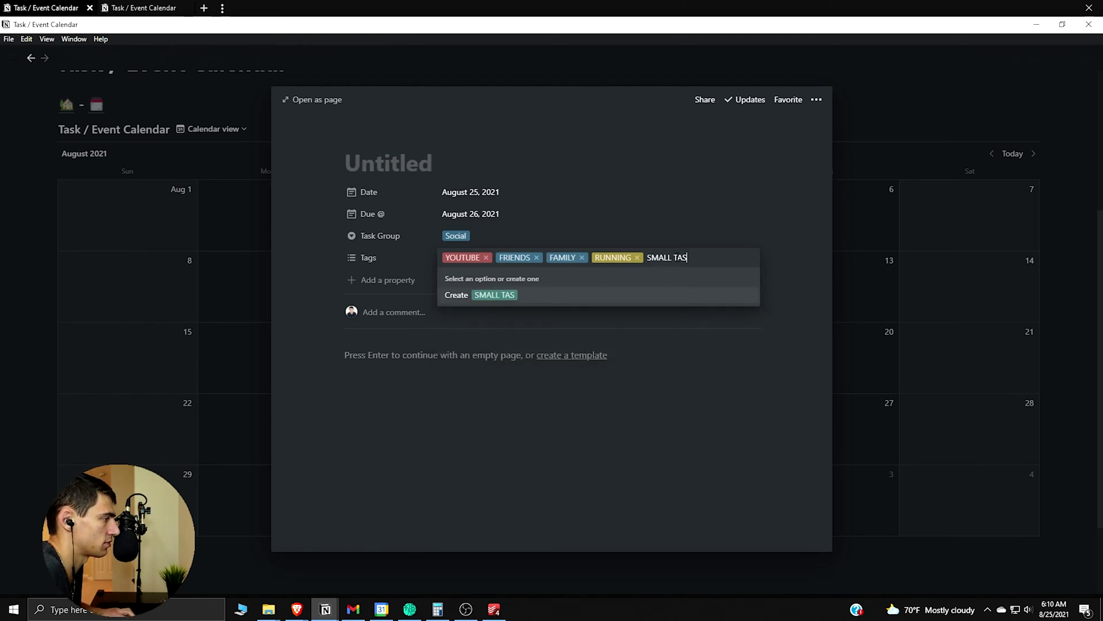
key(Return)
- Change the colour of the Housekeeping option in the Task Group property to green
click(511, 237)
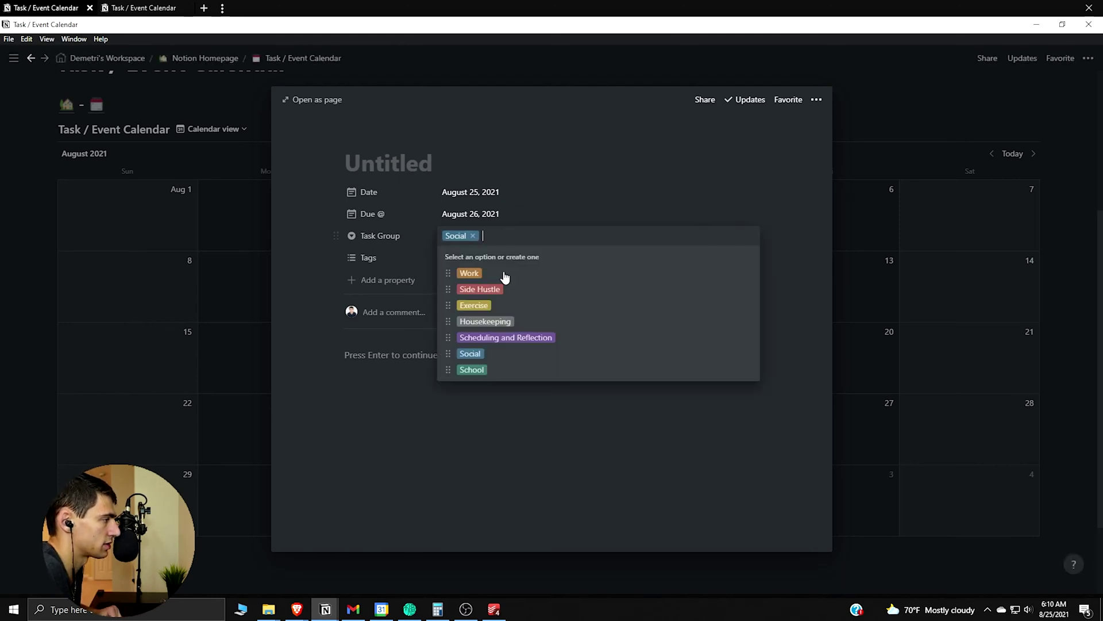
click(748, 322)
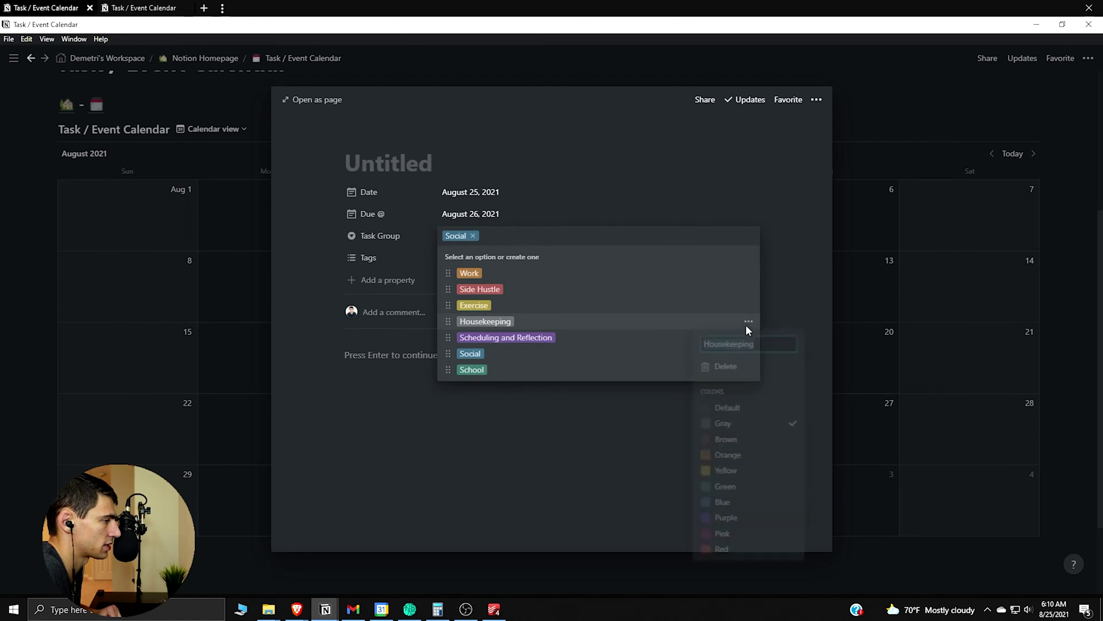
click(726, 492)
key(Escape)
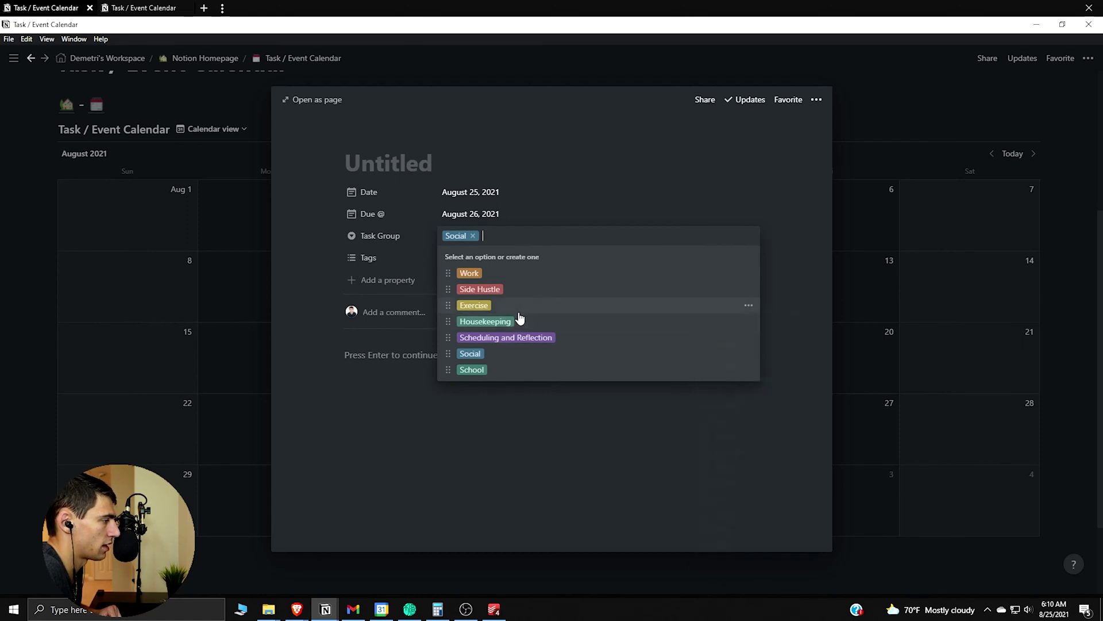
click(338, 256)
- Create and assign the tag "WEEKLY PLANNING", colour it purple, and close the entry
click(718, 258)
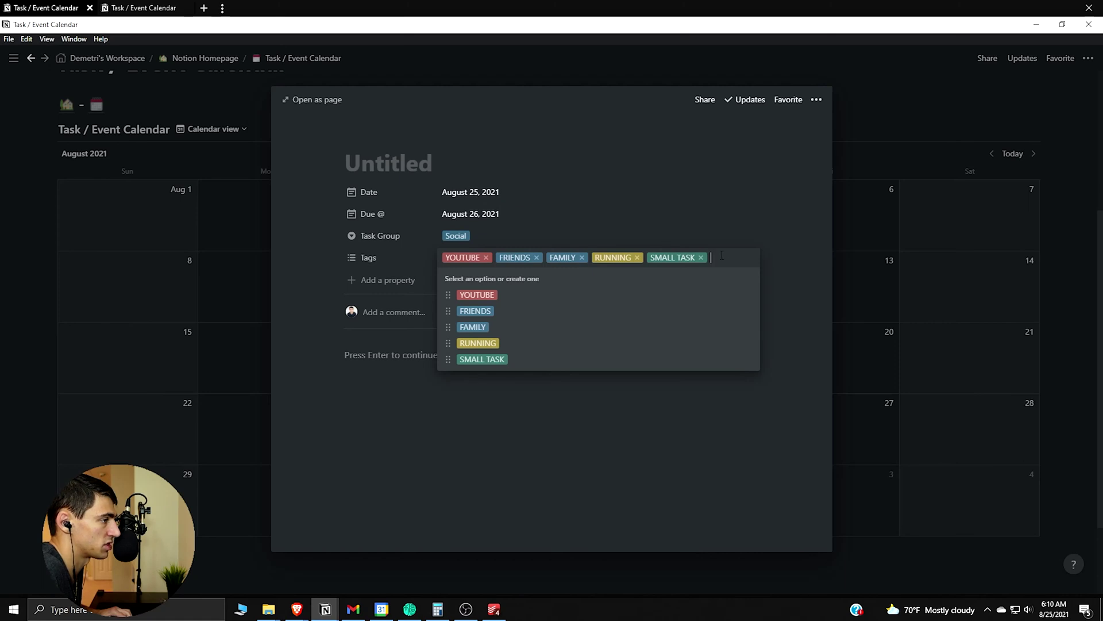
text(WE)
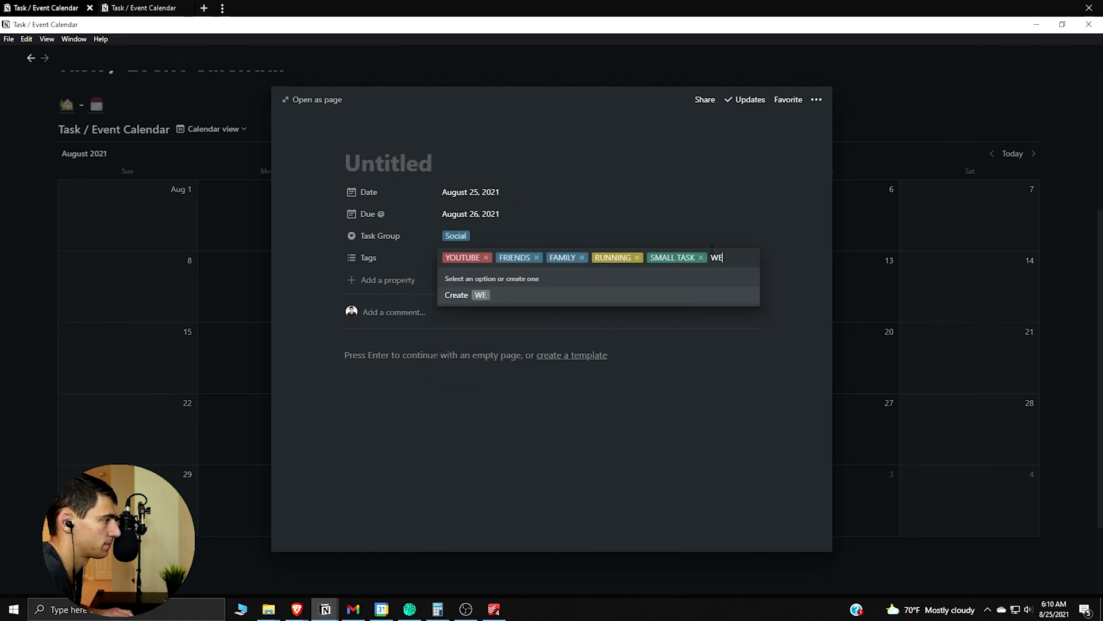
text(EKLY PLANNING)
key(Return)
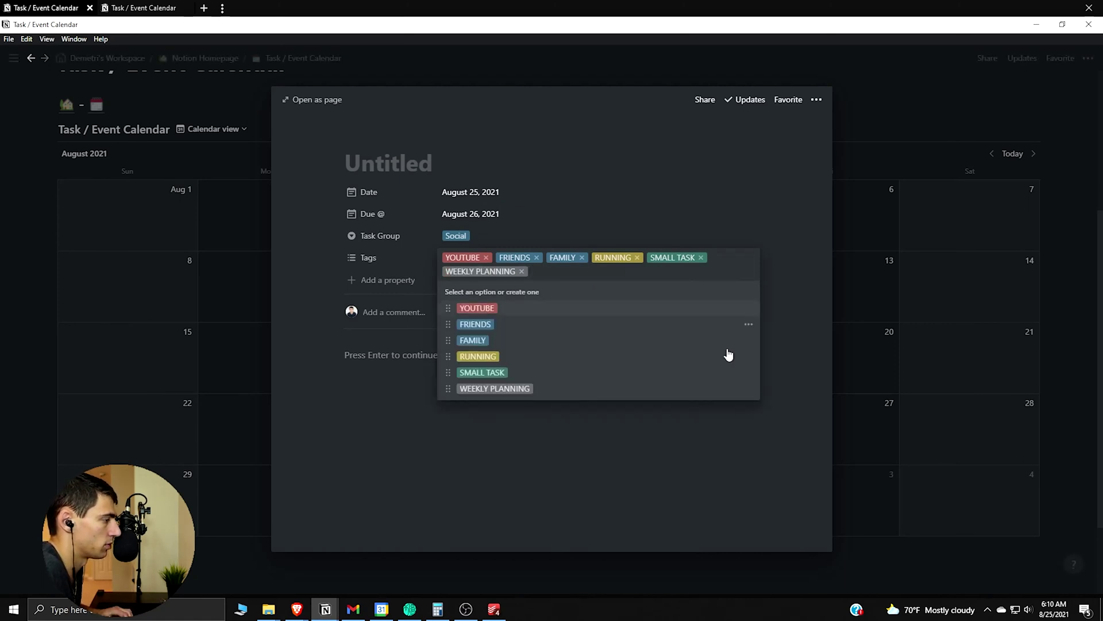
click(749, 389)
click(733, 338)
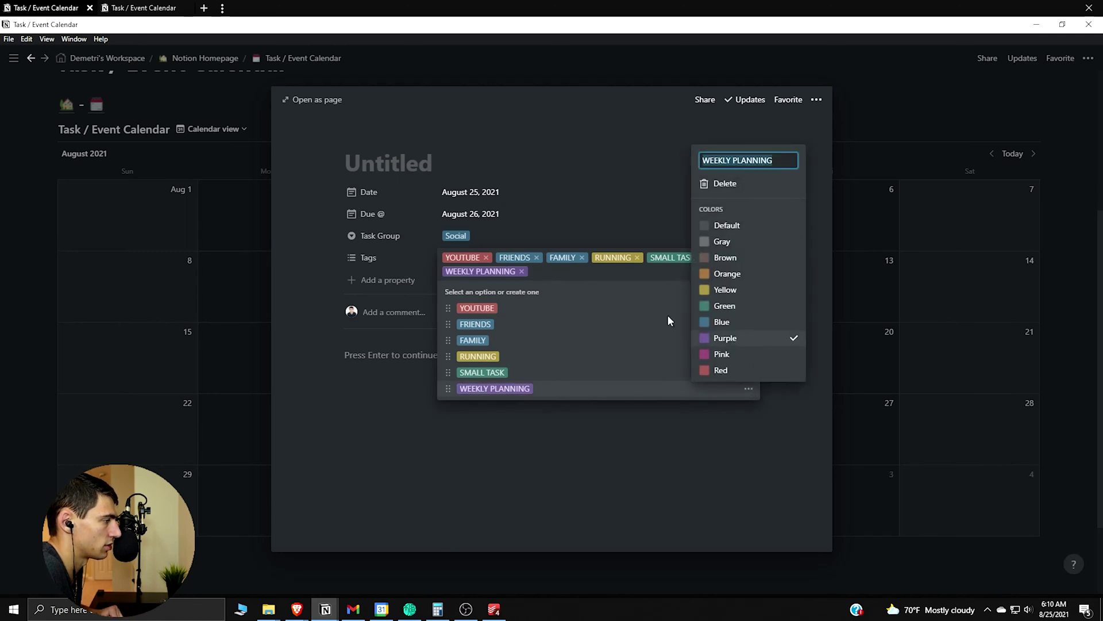
click(509, 256)
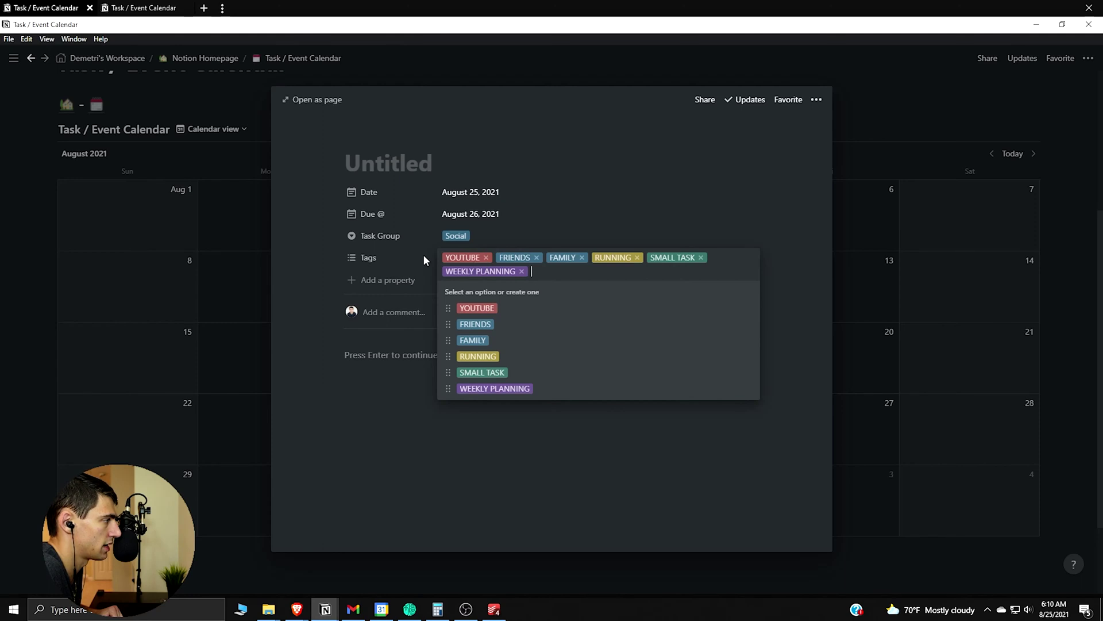
click(221, 253)
click(222, 254)
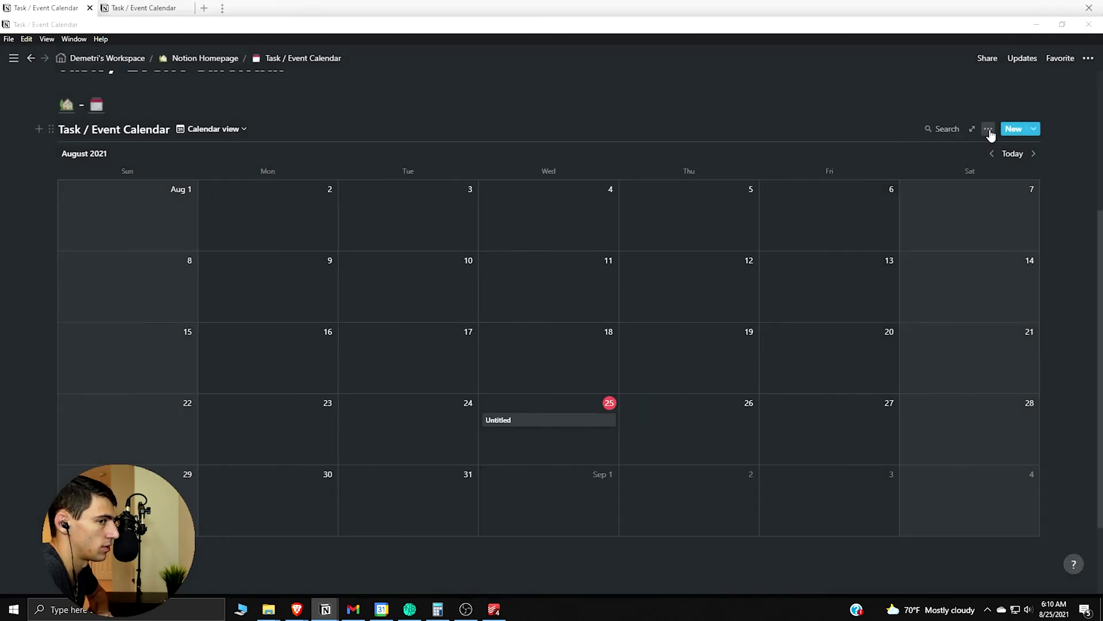
- Reopen the untitled August 25 entry and add a checkbox property named "Status" below Tags
click(528, 420)
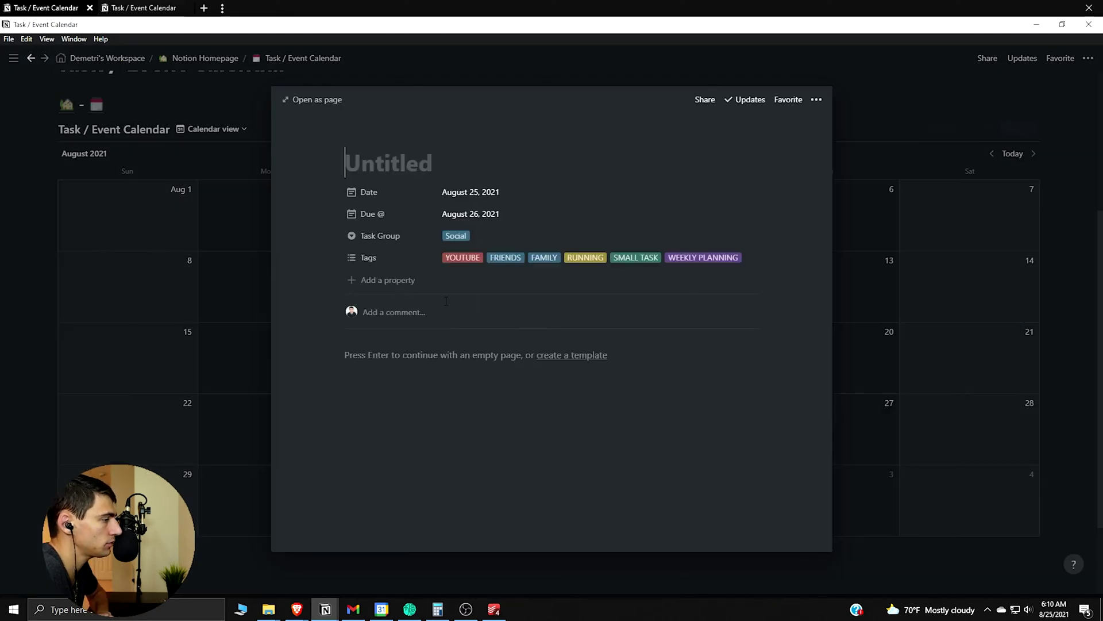
click(392, 286)
mouse_move(446, 347)
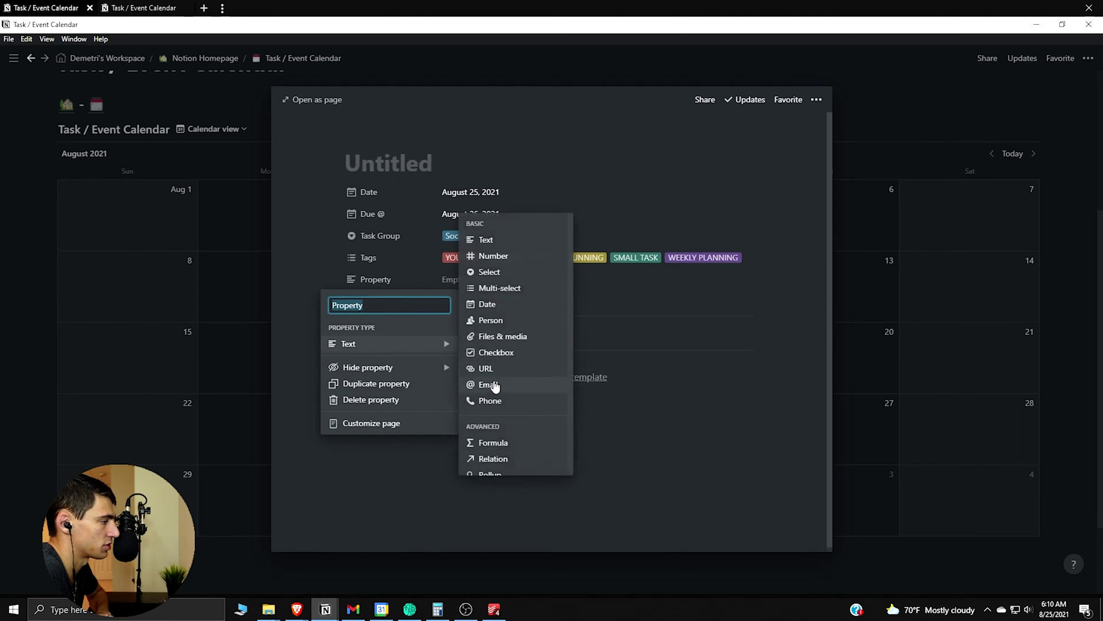
click(497, 357)
click(375, 280)
text(sT)
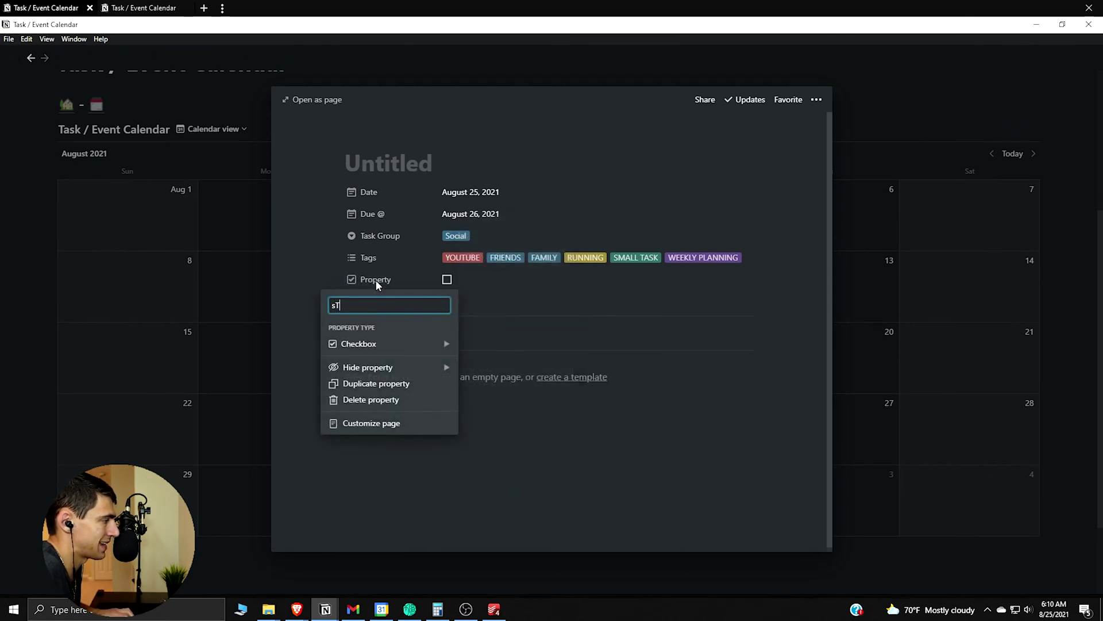
key(BackSpace)
key(BackSpace)
key(Caps_Lock)
text(Status)
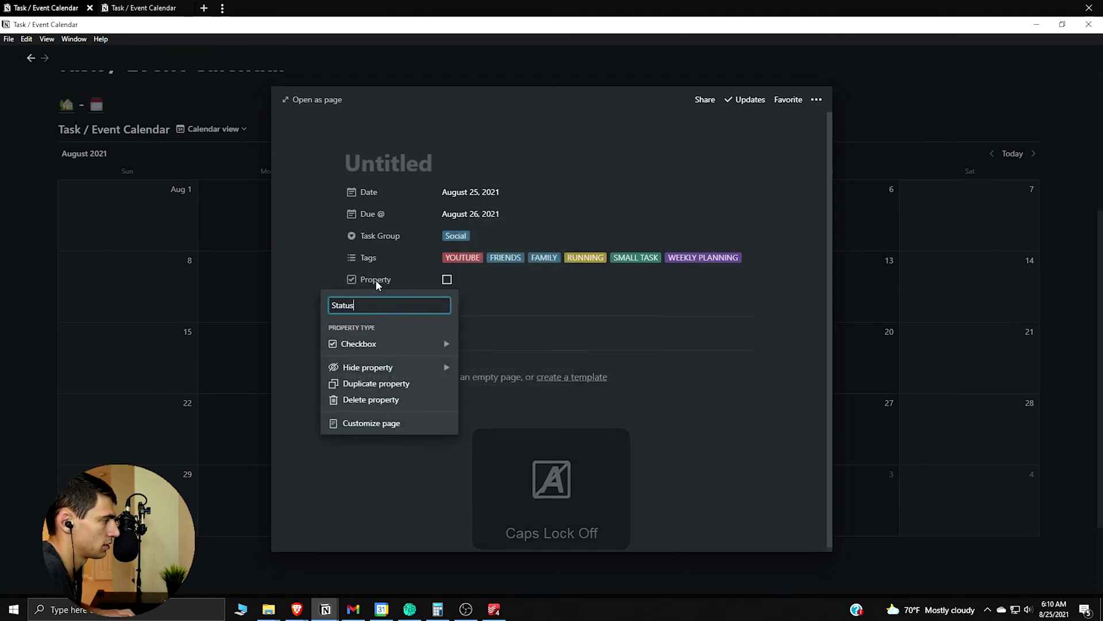
key(Return)
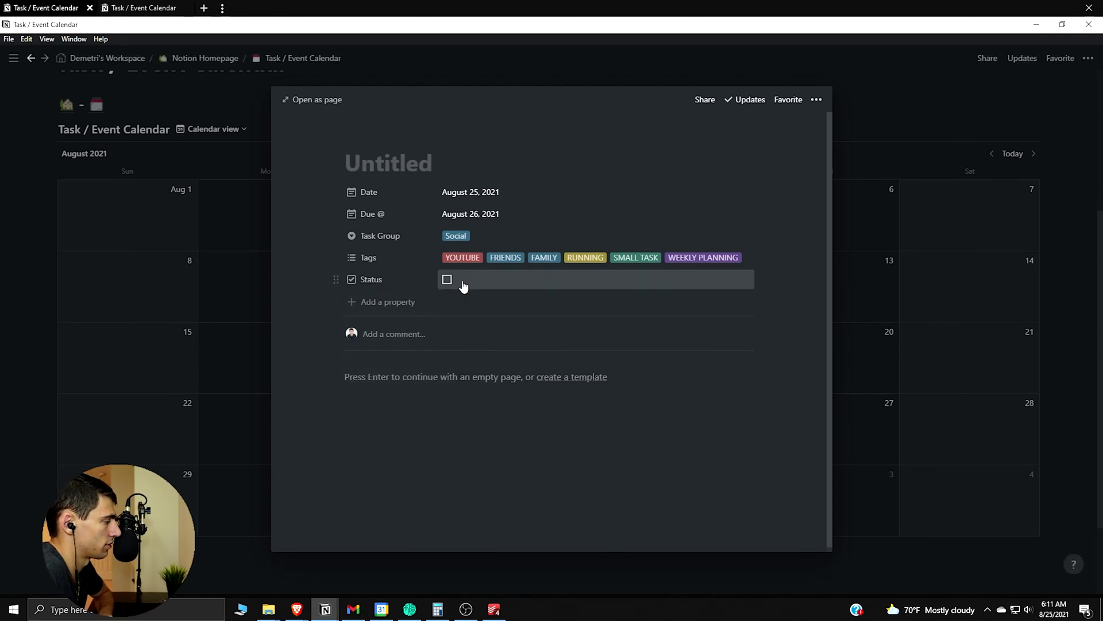
- Title the August 25 entry "Record YouTube Videos"
click(387, 166)
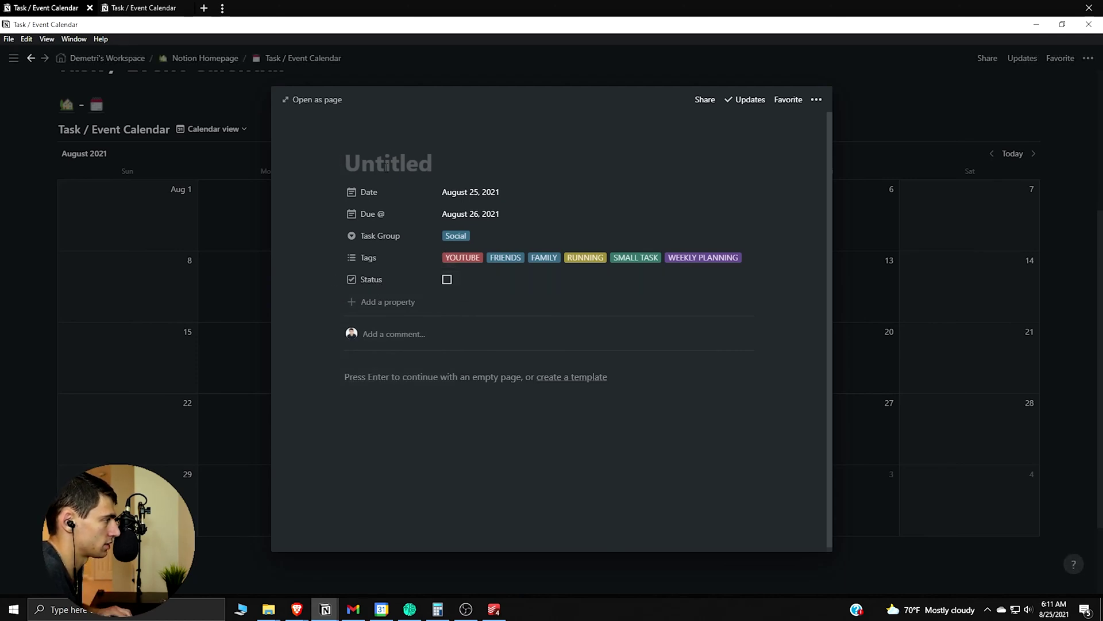
text(Exam)
key(BackSpace)
key(BackSpace)
key(BackSpace)
key(BackSpace)
text(YouTube Wor)
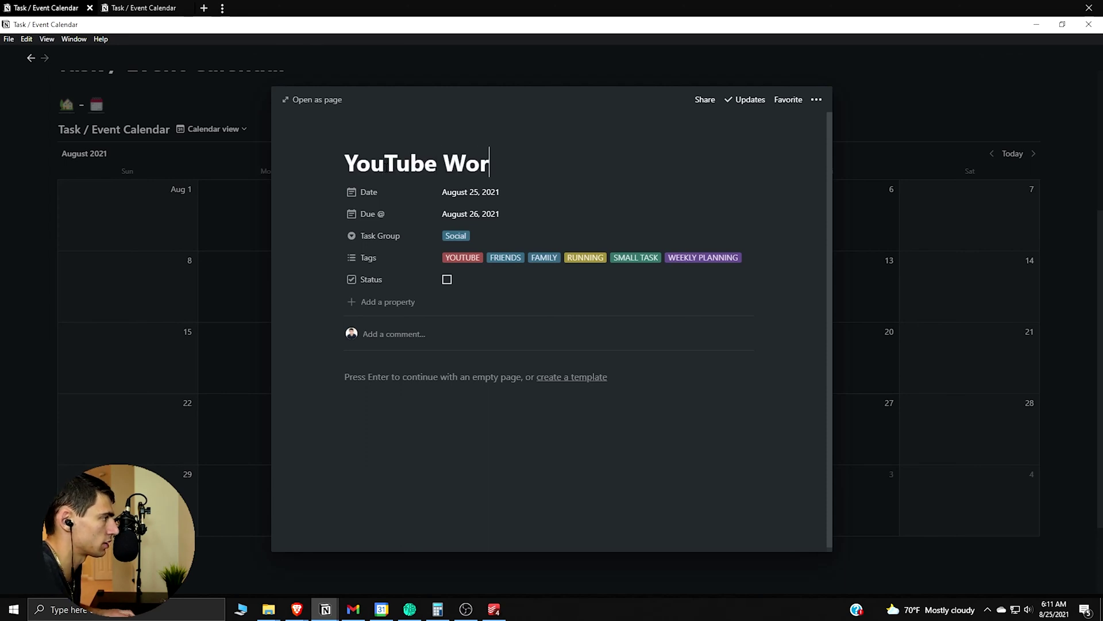
text(k Sess)
key(ctrl+BackSpace)
key(ctrl+BackSpace)
key(ctrl+BackSpace)
text(R)
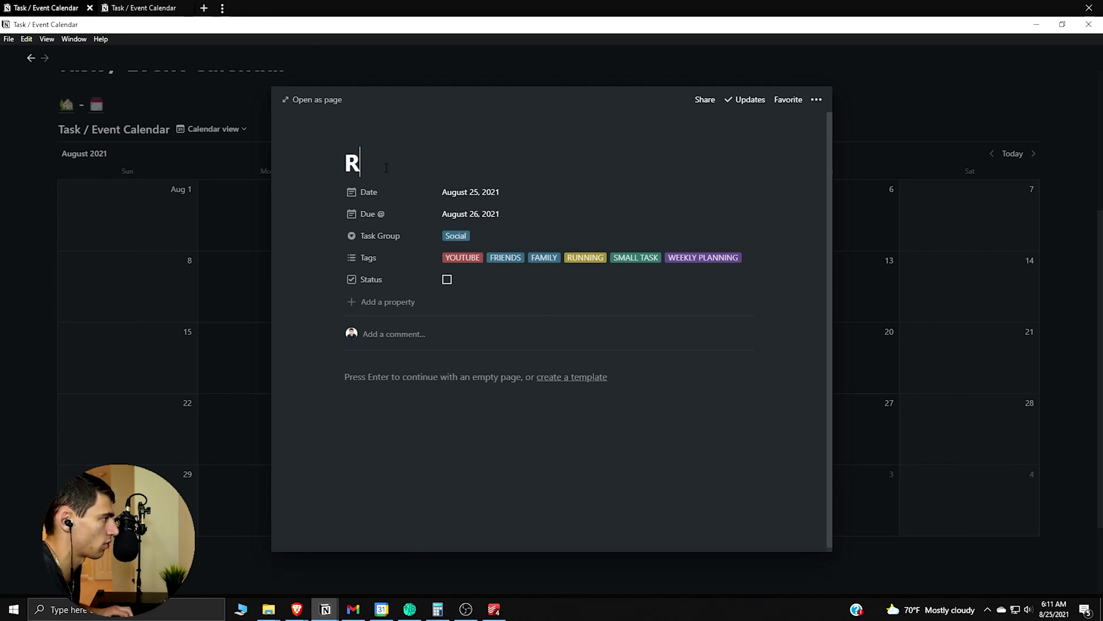
text(ecord YouTube v)
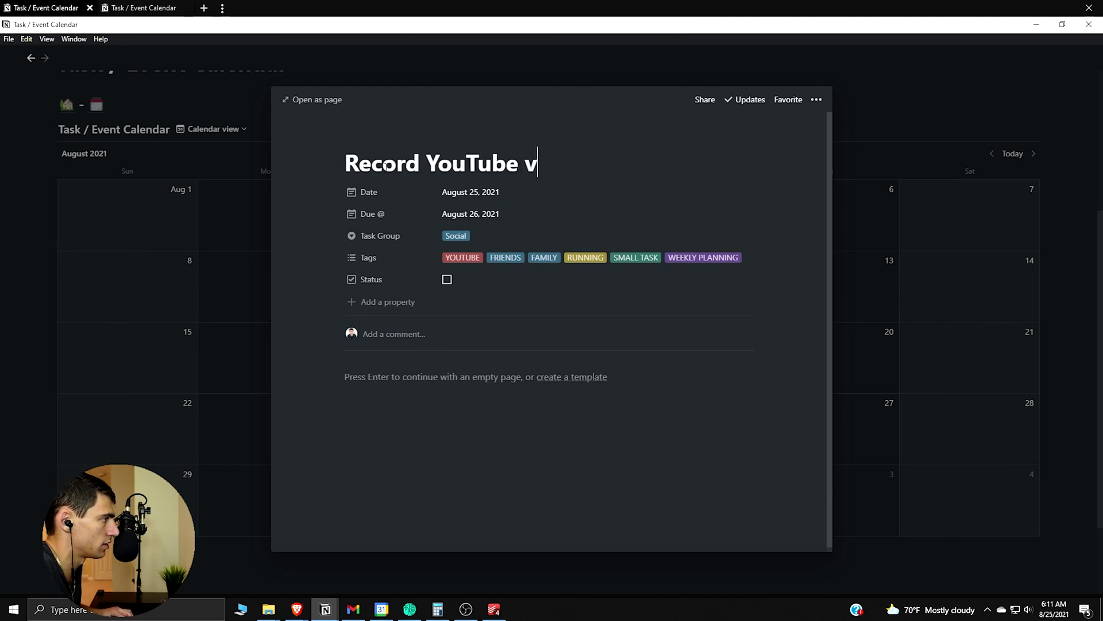
key(BackSpace)
text(Videos)
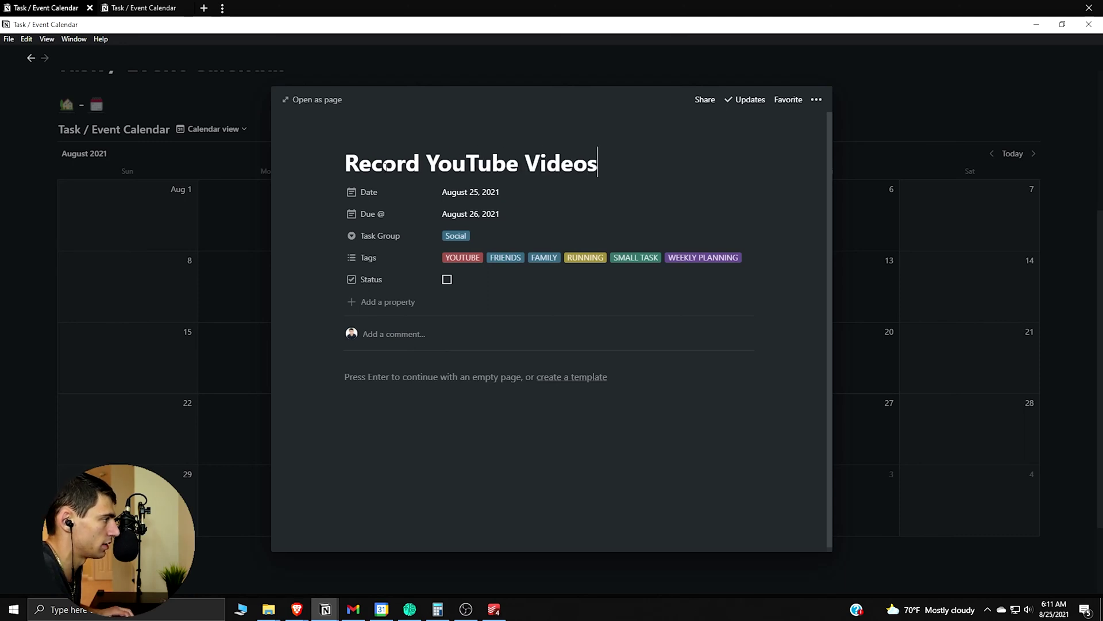
- Set the entry's Task Group to Side Hustle and remove every tag except YOUTUBE, closing the entry when done
click(460, 235)
click(495, 290)
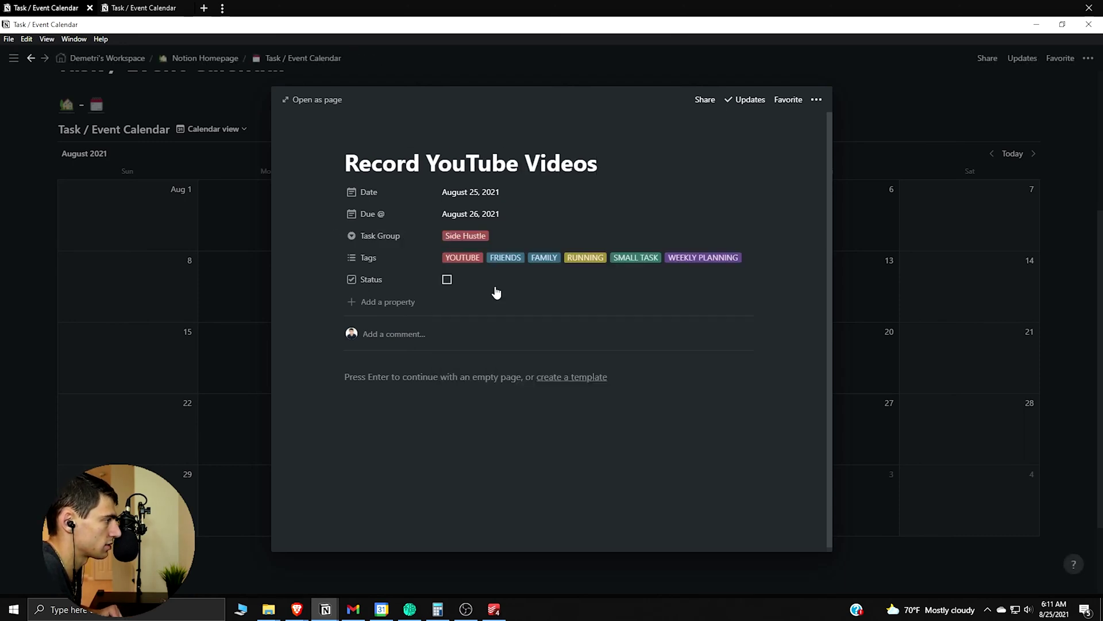
click(513, 259)
click(536, 258)
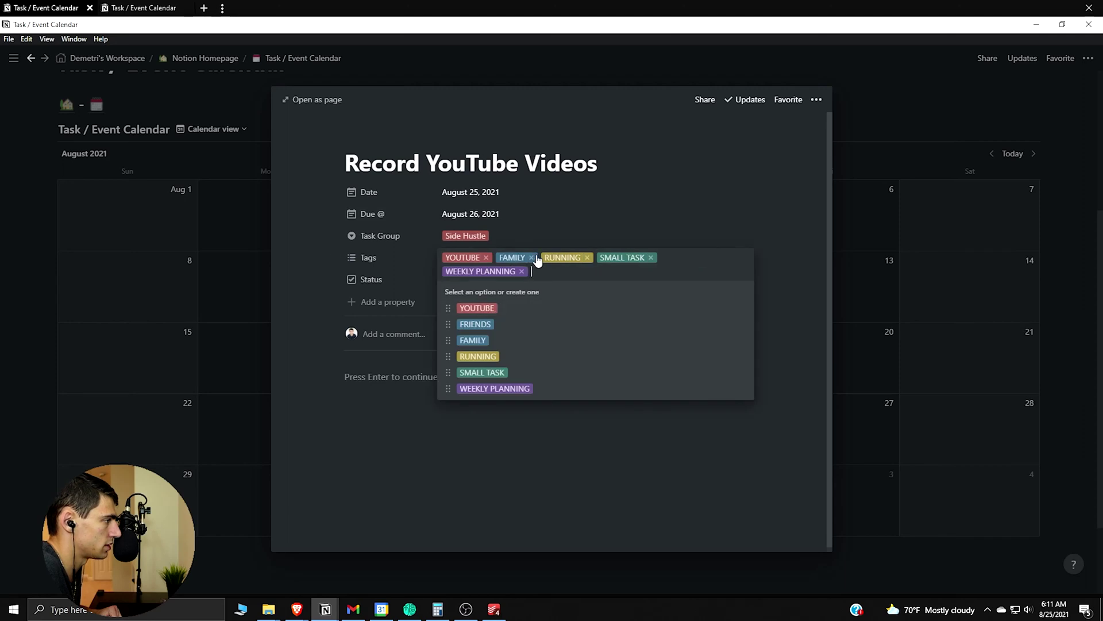
click(530, 258)
click(542, 257)
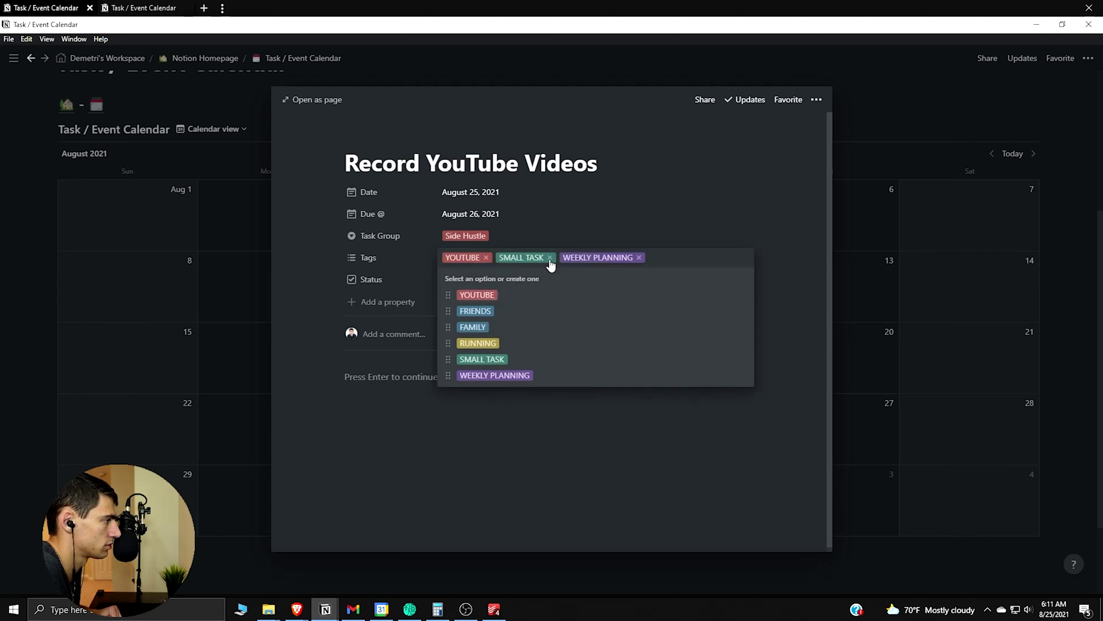
click(550, 258)
click(576, 257)
click(293, 304)
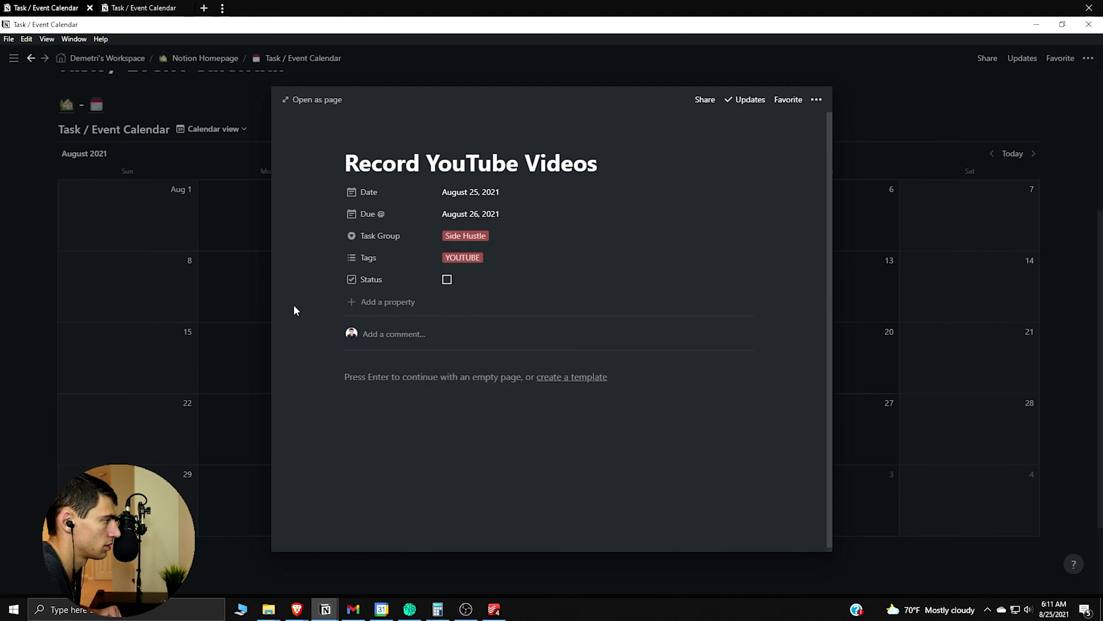
click(264, 305)
- Show the Status and Tags properties on the calendar view's entries, leaving Due @ hidden
click(988, 129)
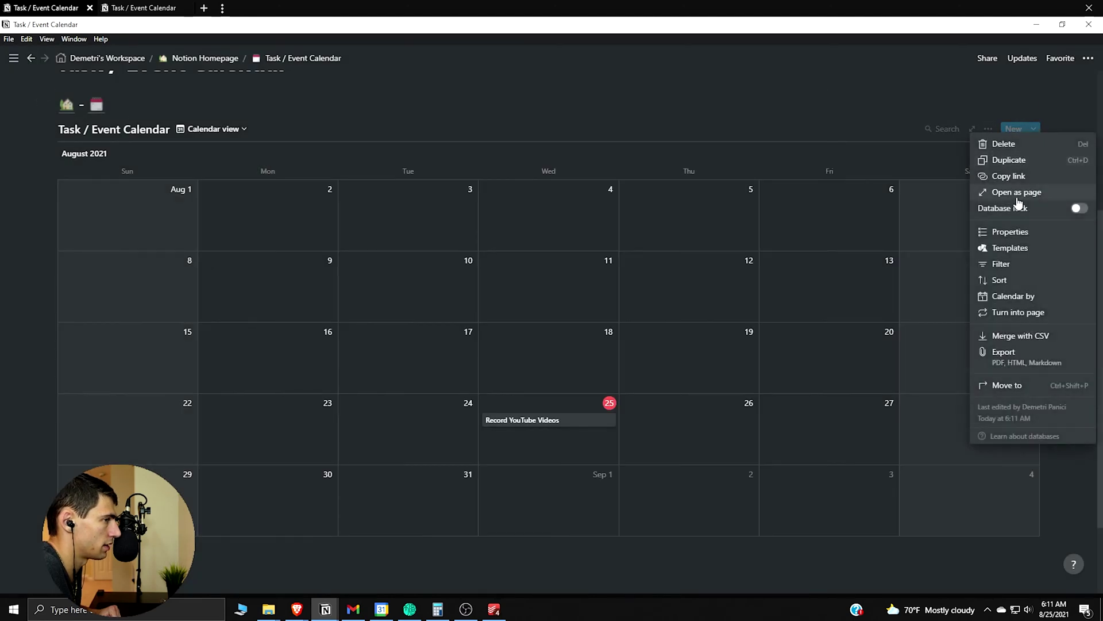
click(1025, 235)
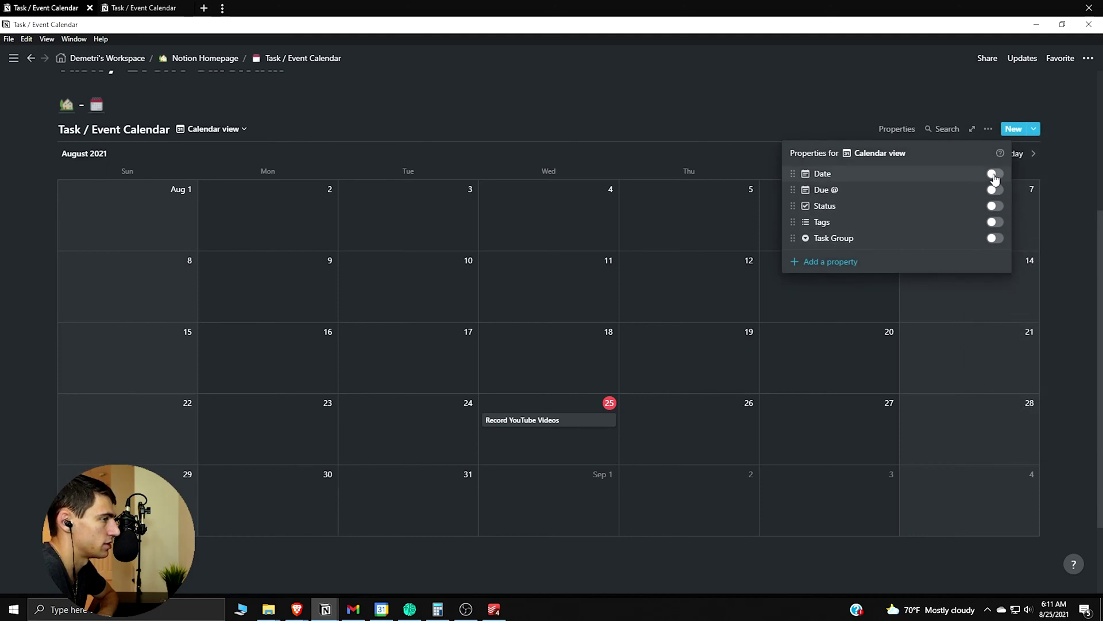
click(998, 191)
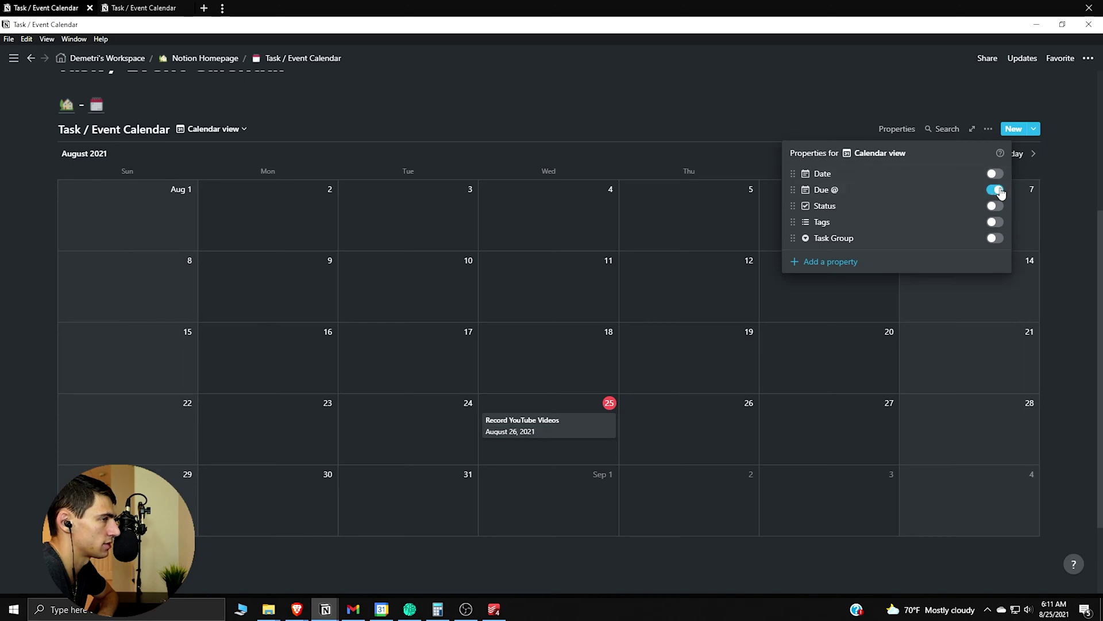
click(999, 190)
click(1000, 224)
click(1000, 208)
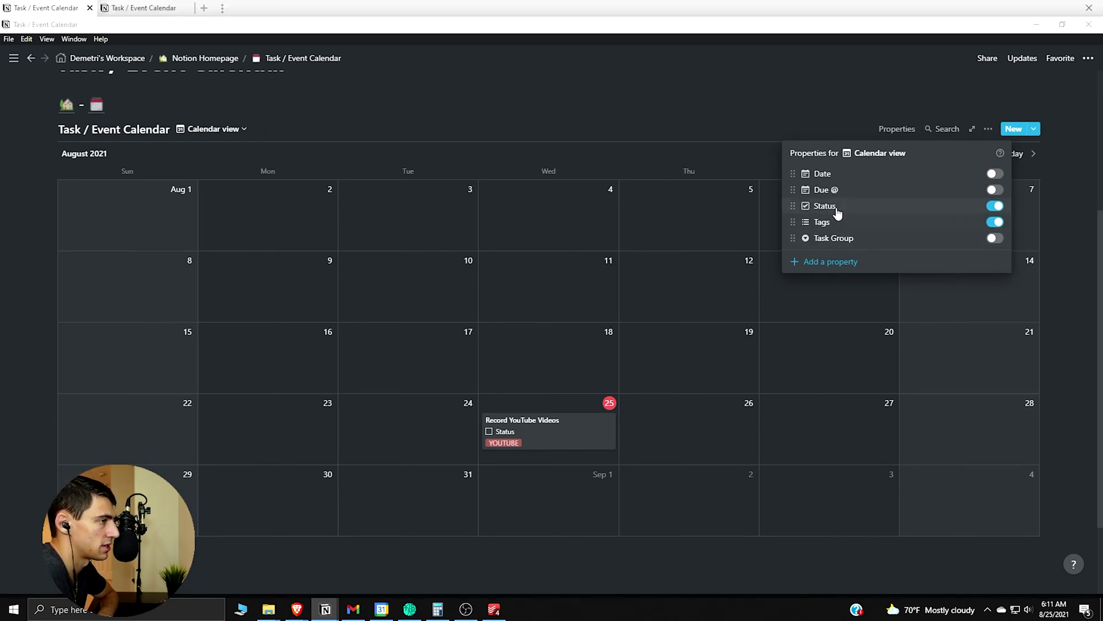
- Move Tags above Status in the calendar view's property order, and toggle the August 25 entry's Status checkbox on and off again
drag(835, 212, 838, 226)
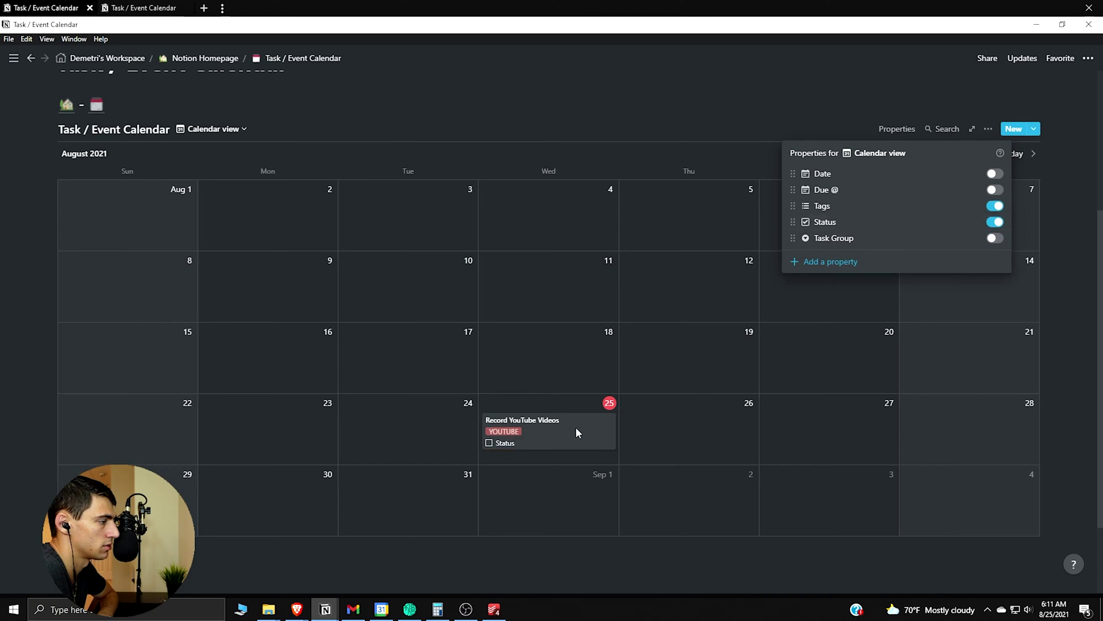
click(493, 450)
click(489, 444)
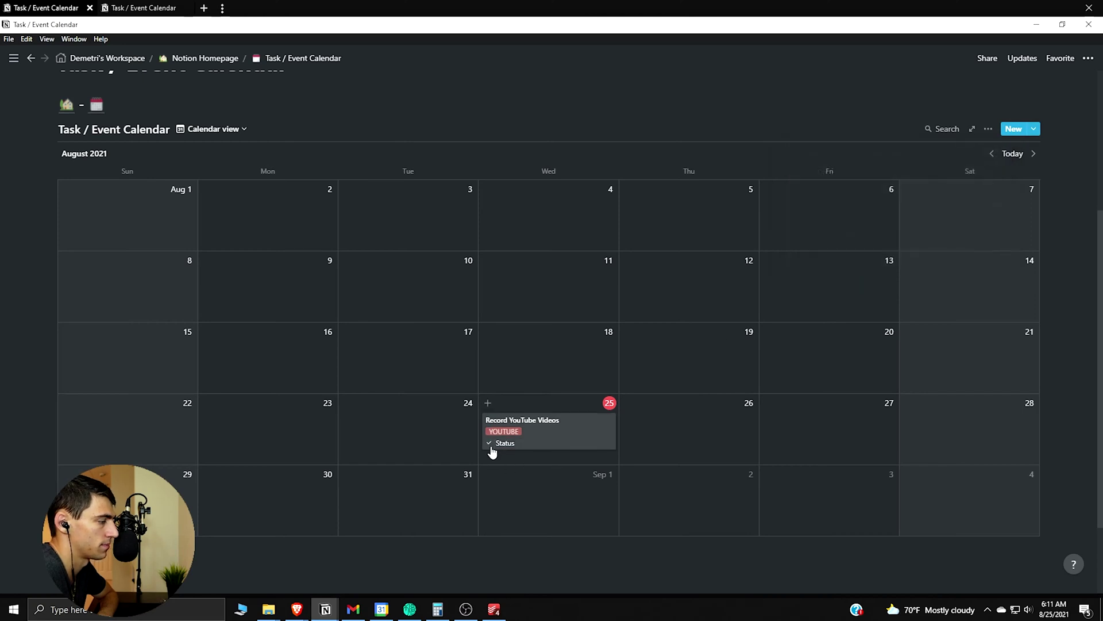
click(489, 444)
- Open the Record YouTube Videos entry and give it the movie camera emoji as its icon, searching the emojis for "video"
click(532, 443)
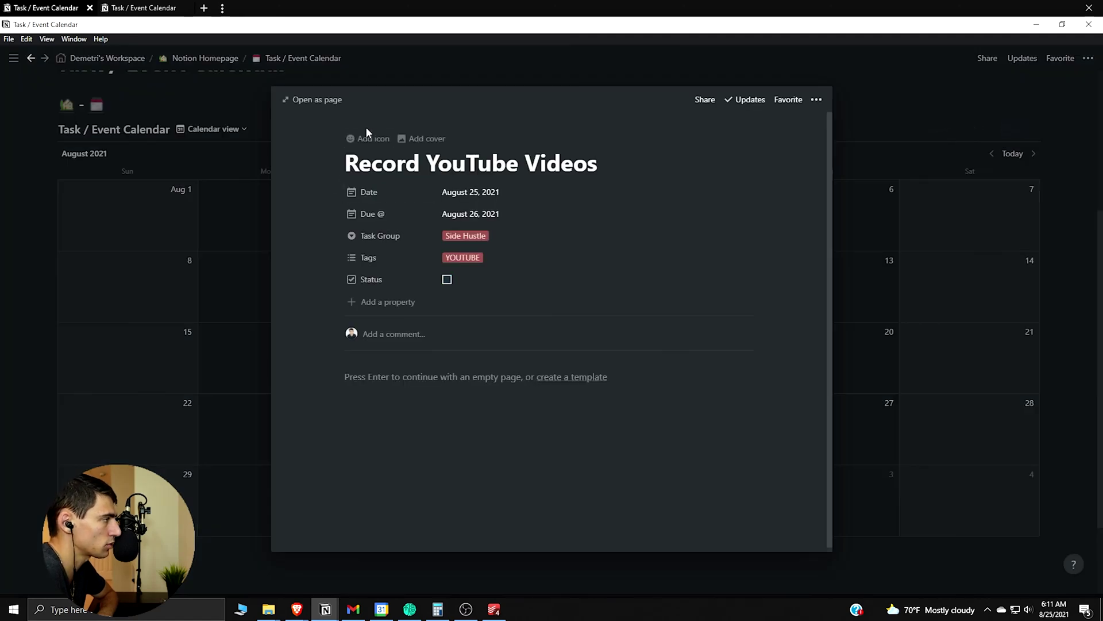
click(368, 139)
click(373, 180)
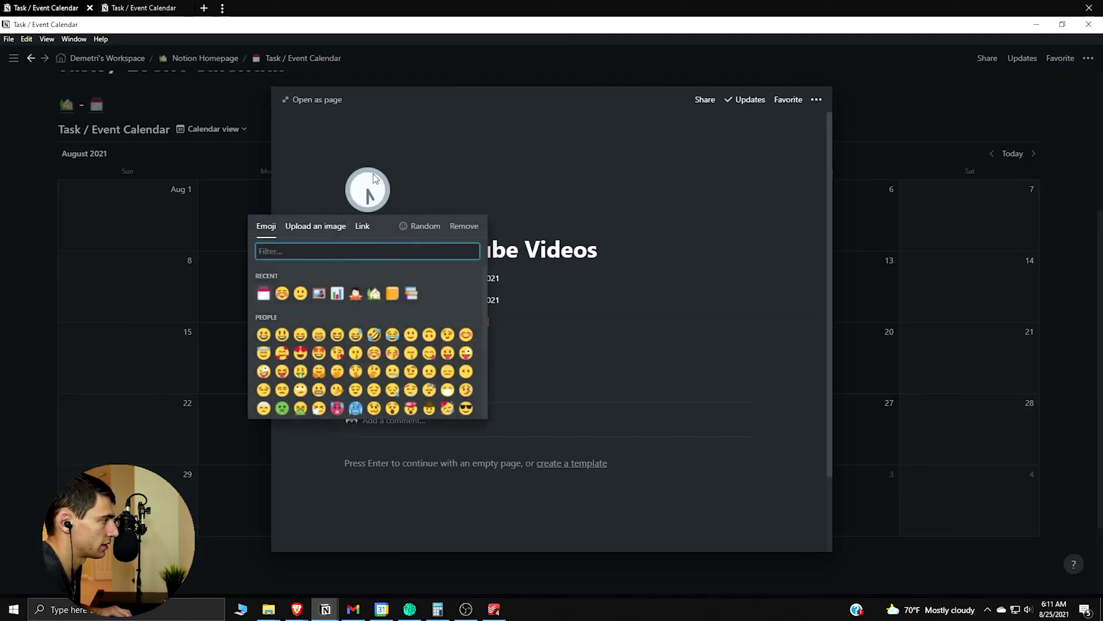
text(video)
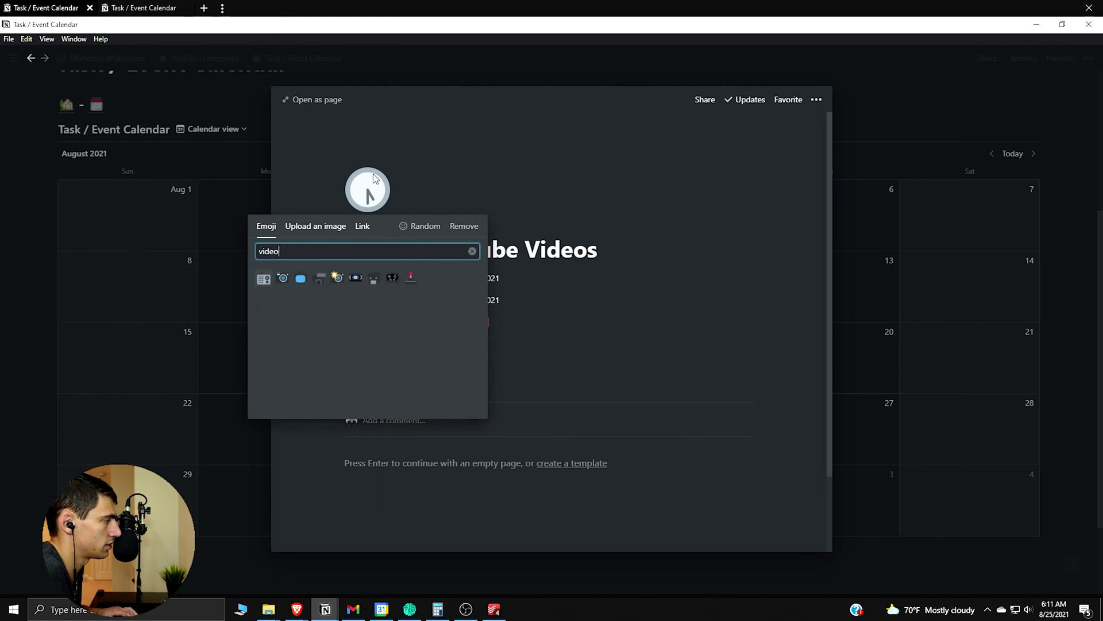
click(374, 278)
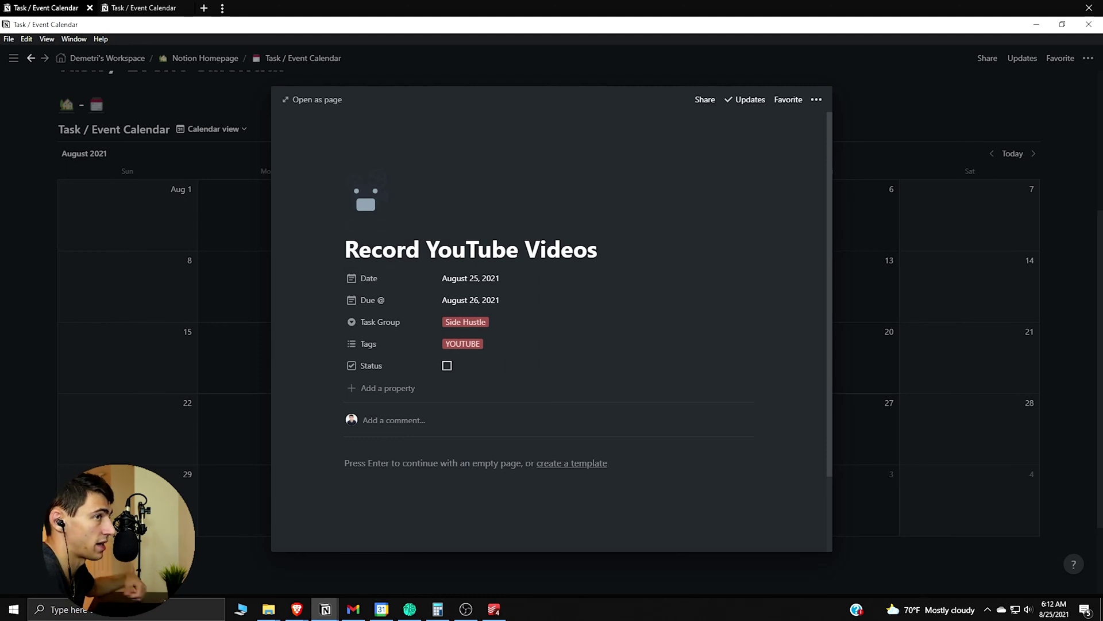
key(Return)
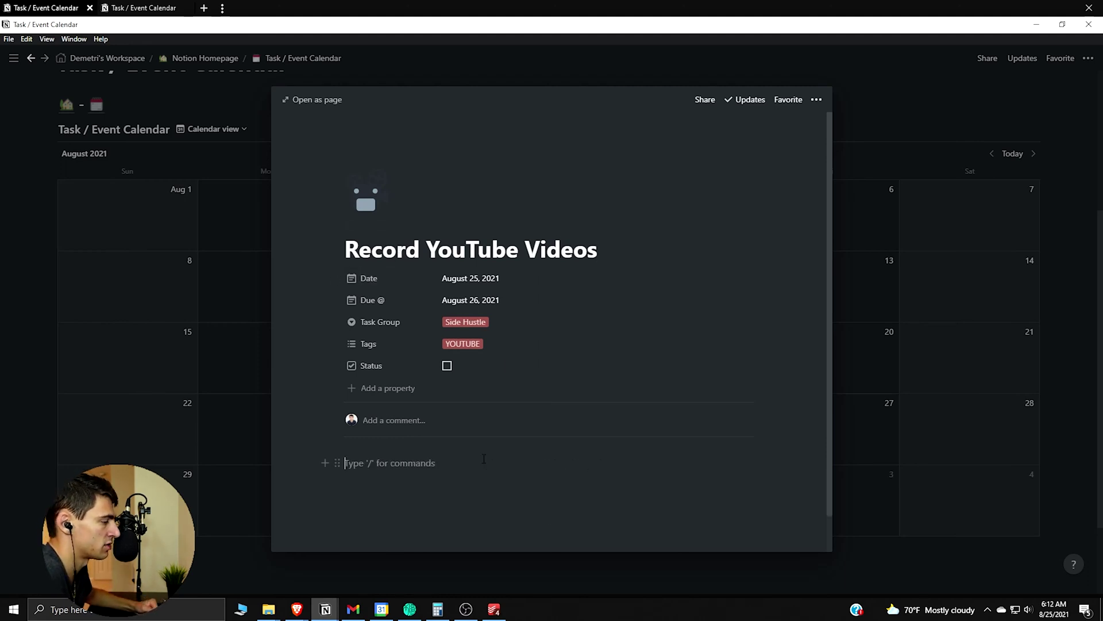
key(Escape)
click(546, 430)
click(1027, 195)
click(533, 431)
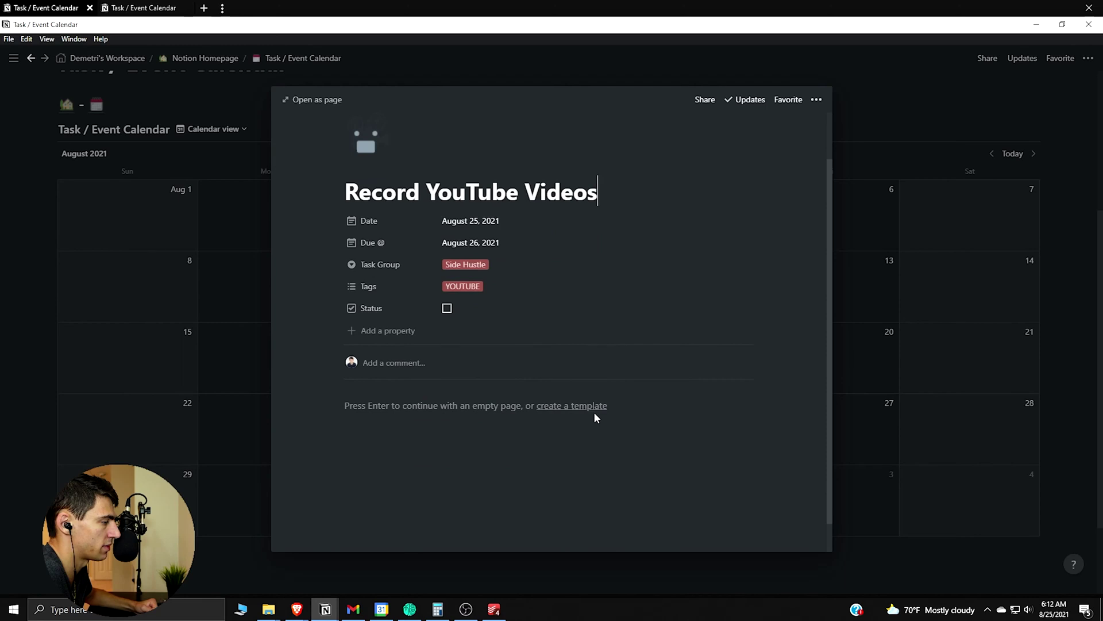
click(173, 332)
- Create a new template for the calendar database titled "Record Videos" with the movie camera emoji as its icon
scroll(759, 301, up, 2)
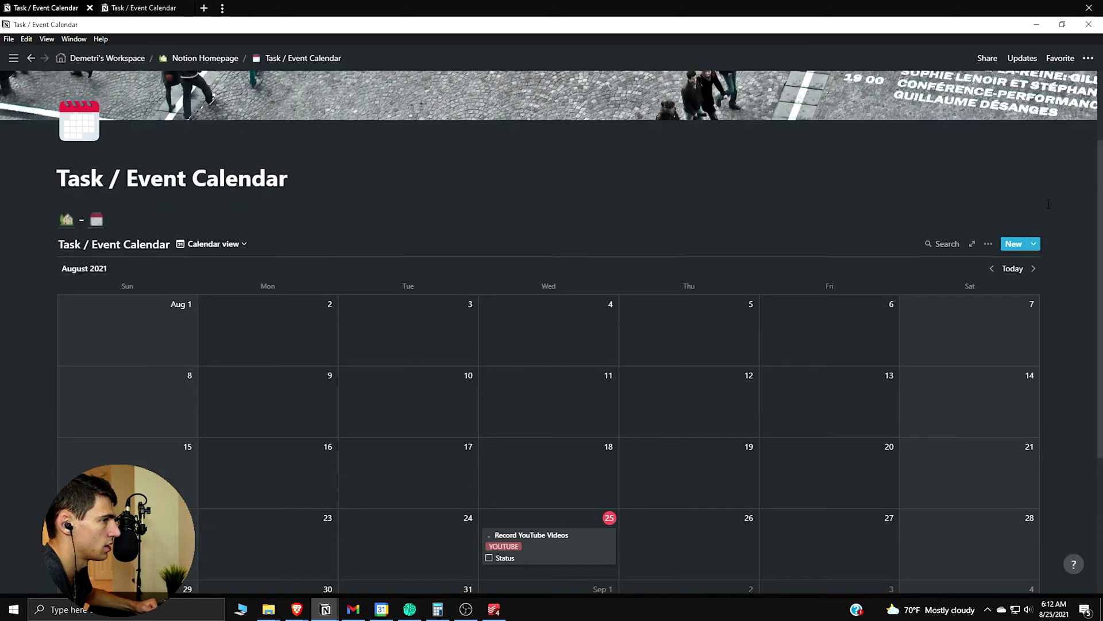
click(1035, 249)
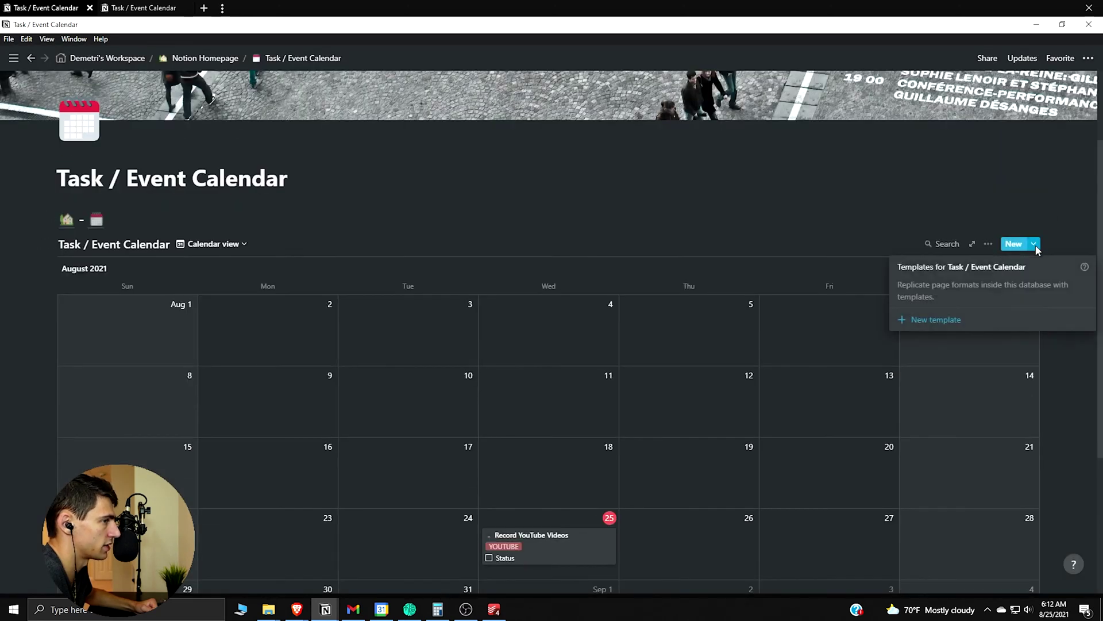
click(943, 322)
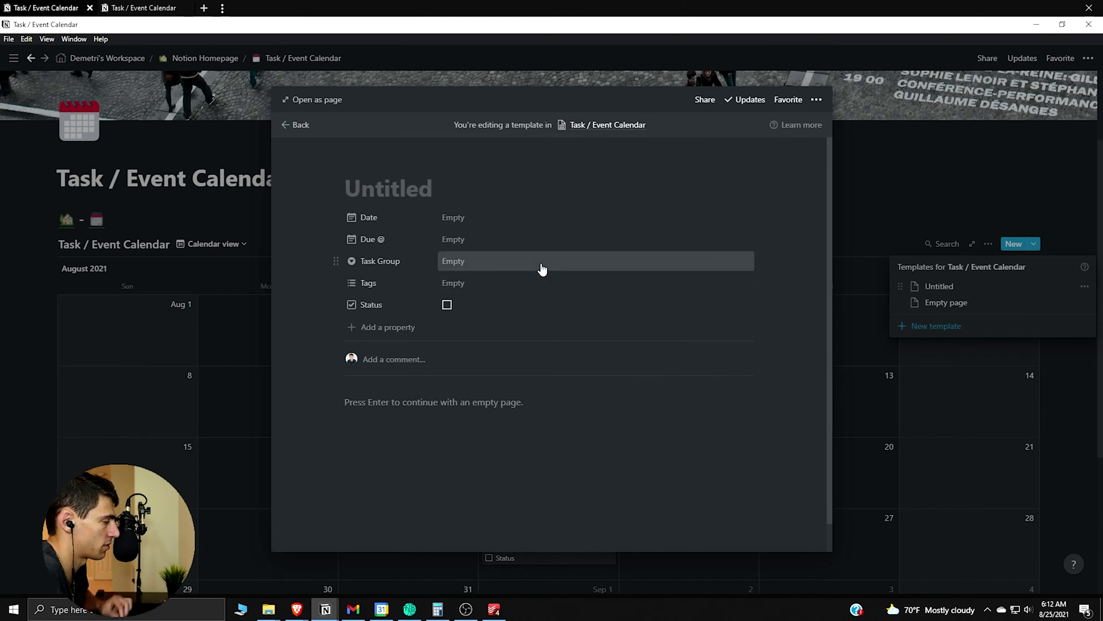
text(Record V)
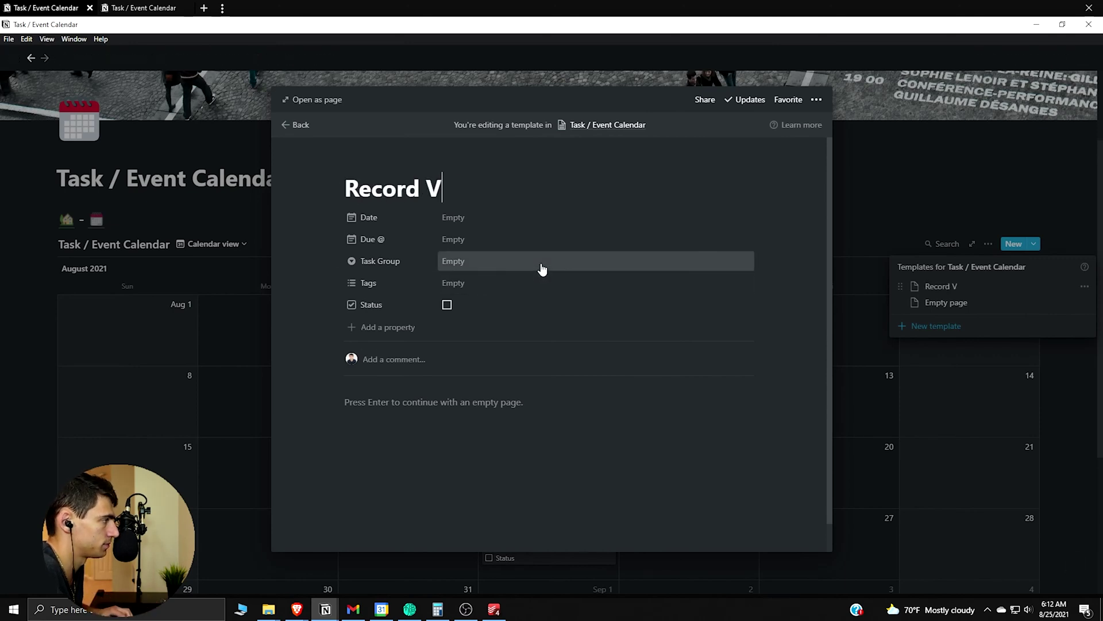
text(ideos)
click(371, 163)
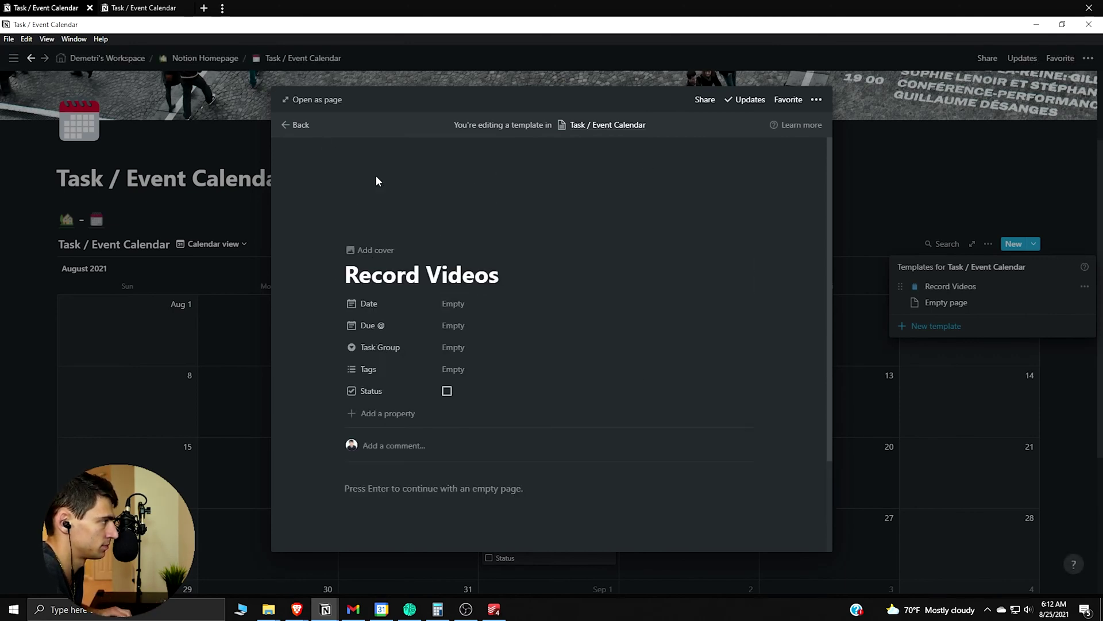
click(371, 219)
click(266, 316)
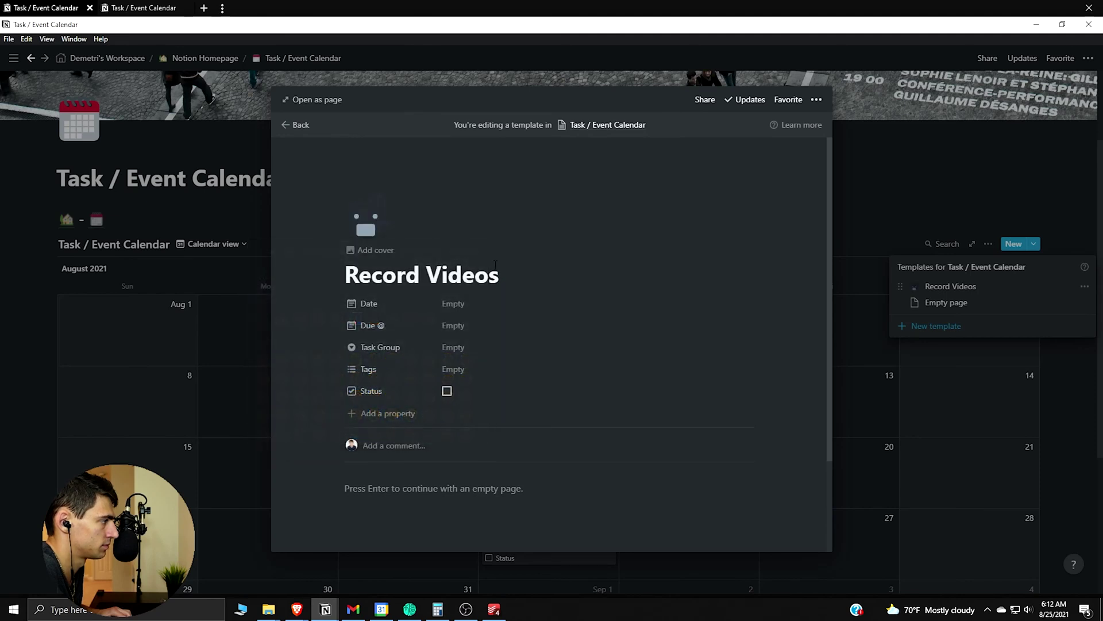
- Set the template's Task Group to Side Hustle and add the YOUTUBE tag
click(454, 348)
click(466, 403)
click(453, 369)
click(467, 404)
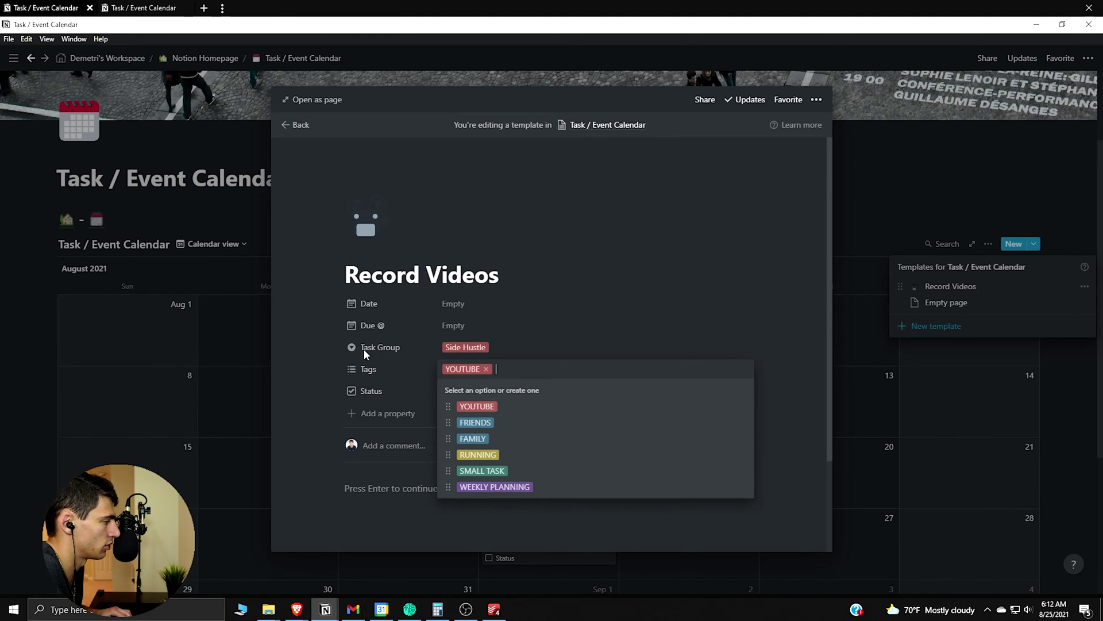
click(365, 353)
- Add the Heading 3 "What to Accomplish:" to the template body, followed by a divider and an empty to-do item
click(484, 490)
text(/h3)
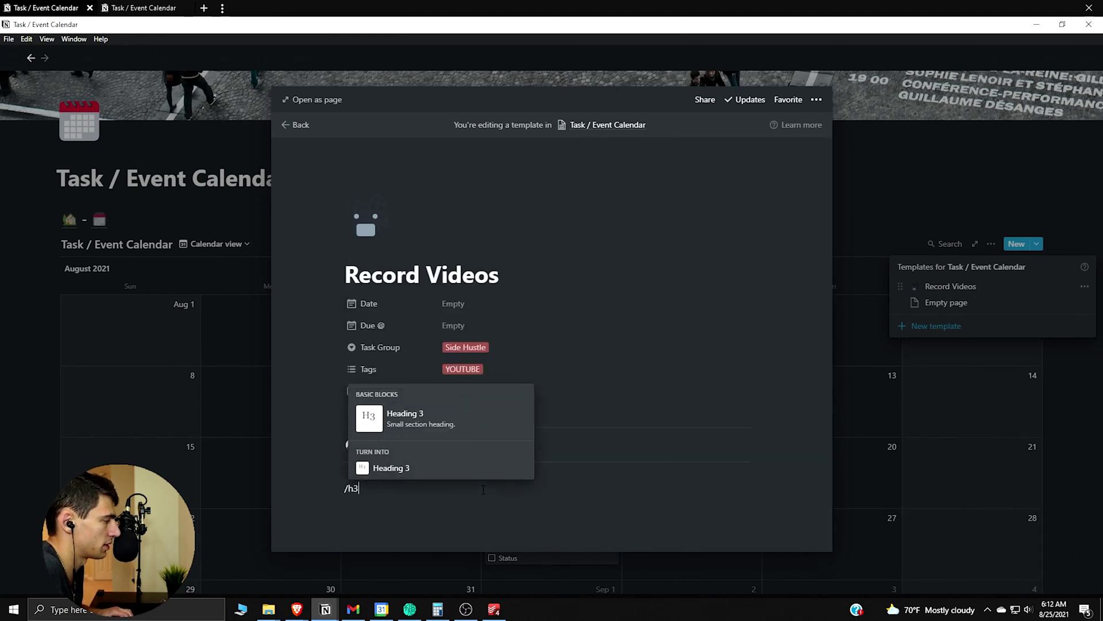
key(Return)
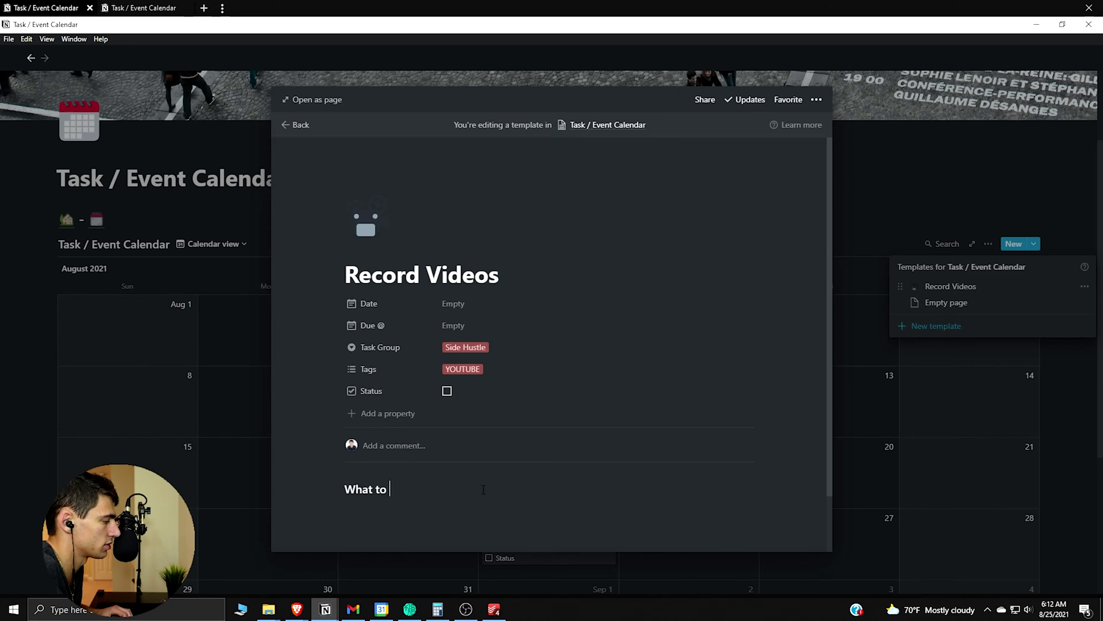
key(Return)
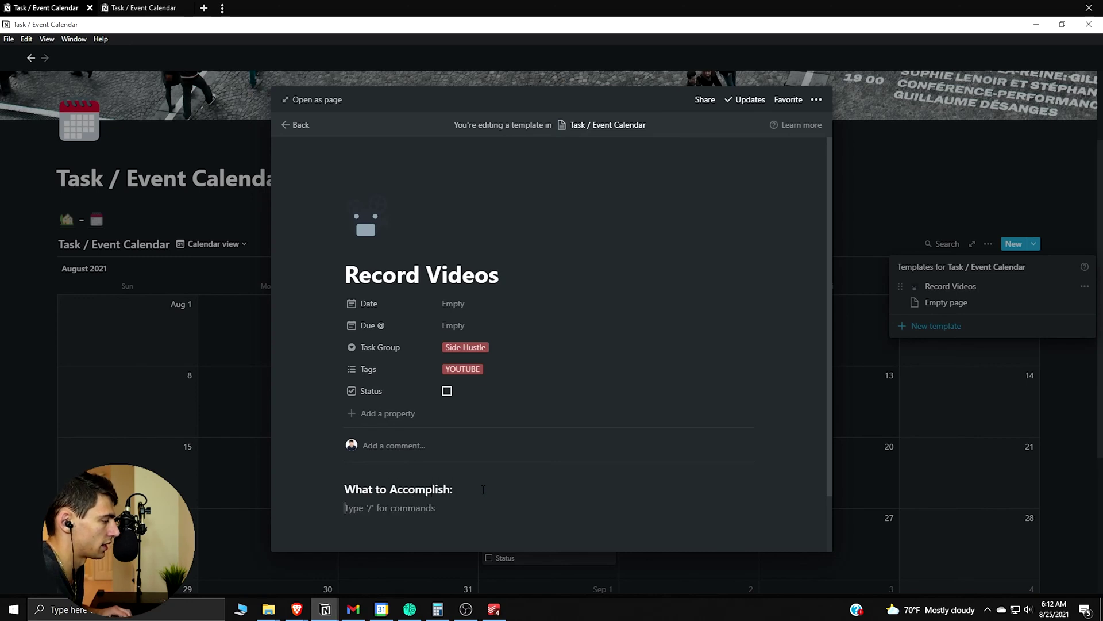
text(/)
key(BackSpace)
text(/to)
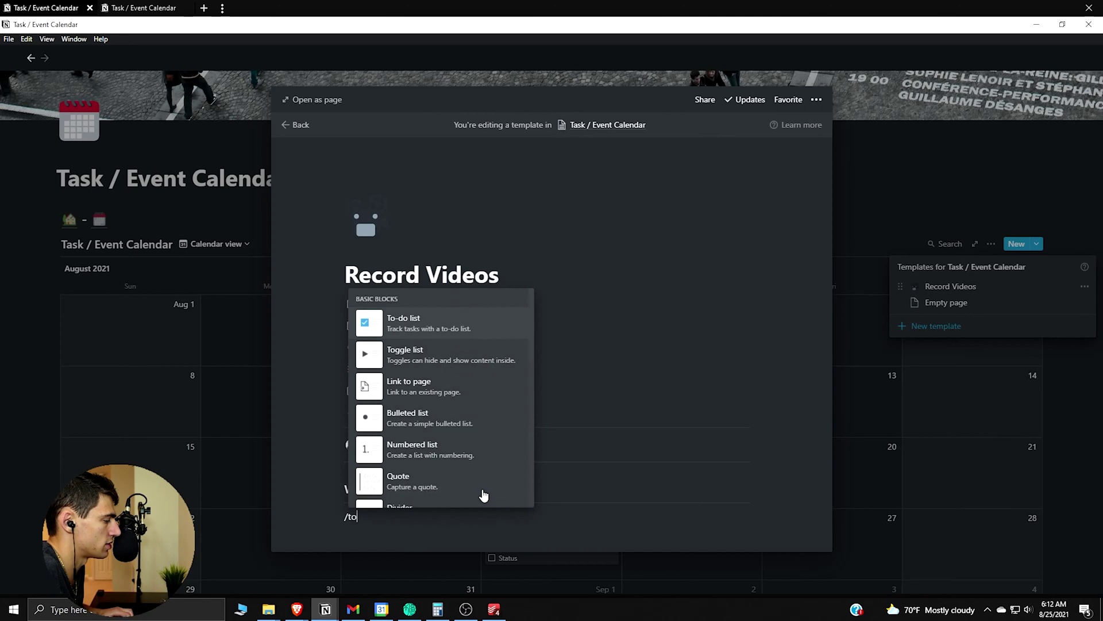
key(Return)
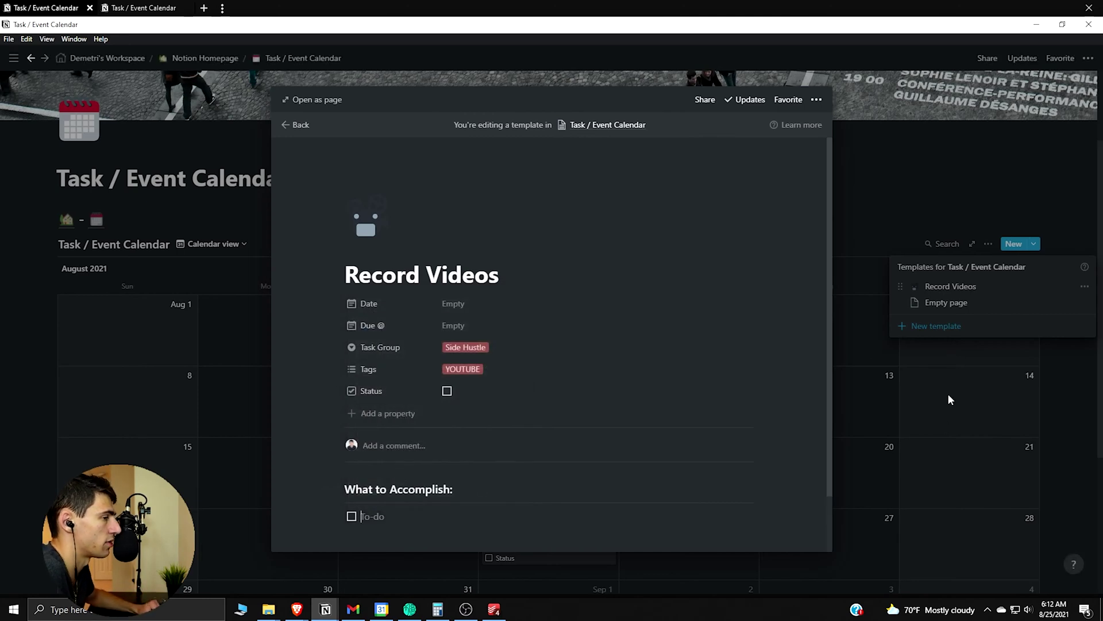
- Close the template and review the available actions for the calendar database block and for the whole page
scroll(447, 460, down, 2)
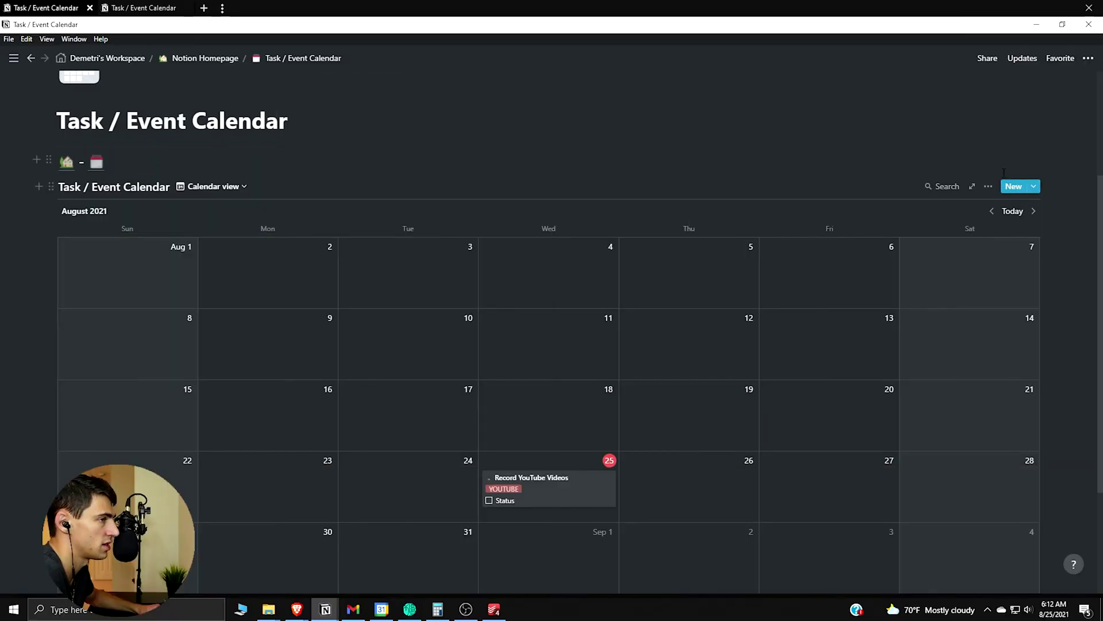
click(52, 187)
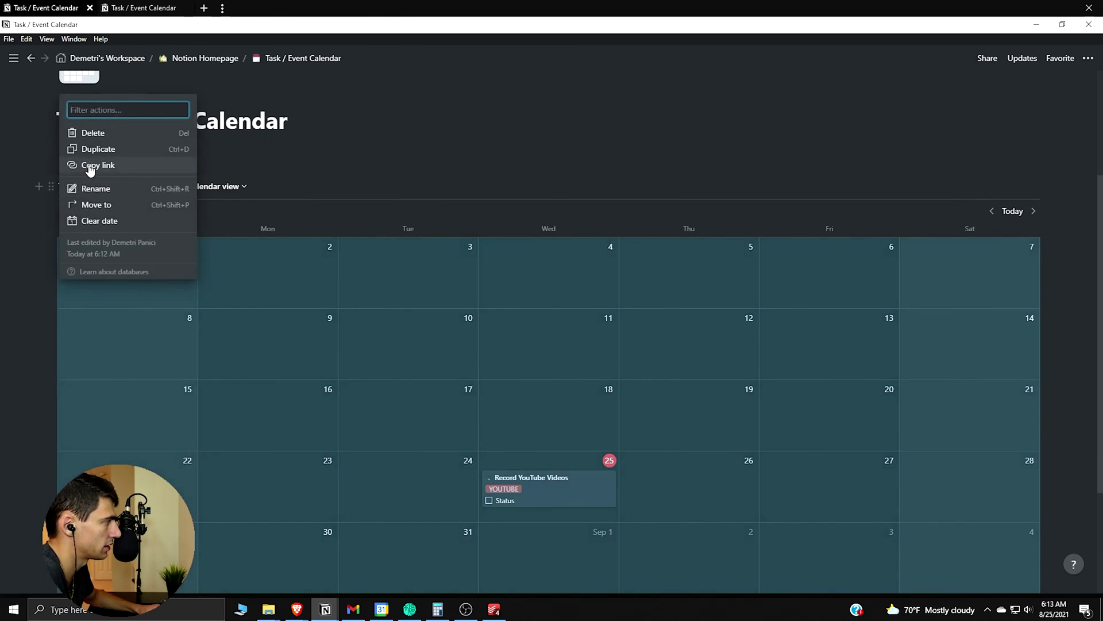
click(129, 330)
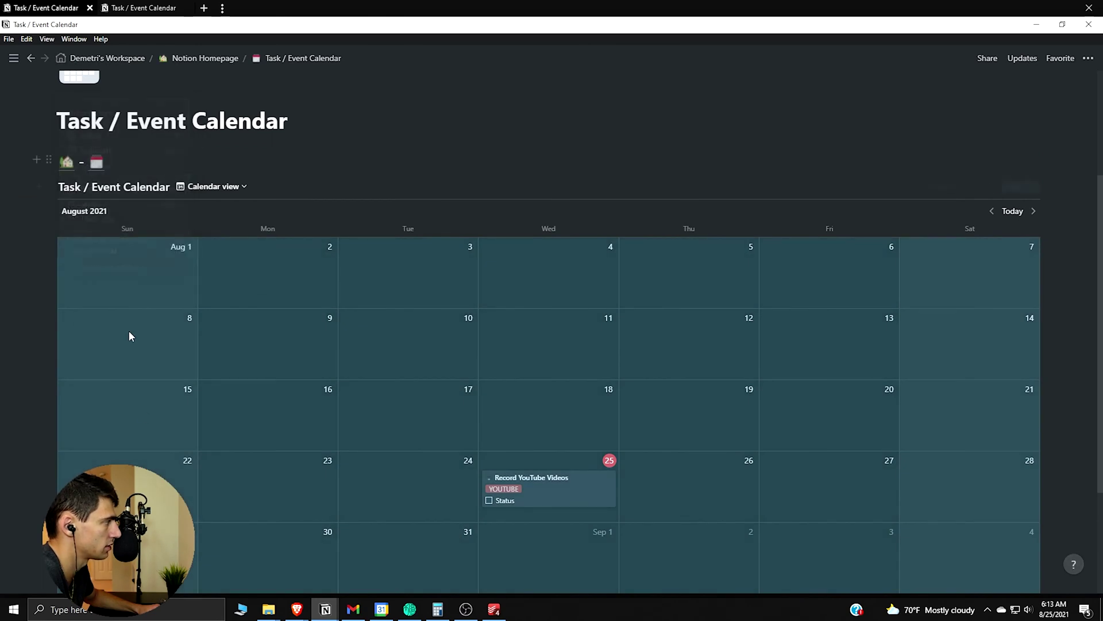
click(684, 405)
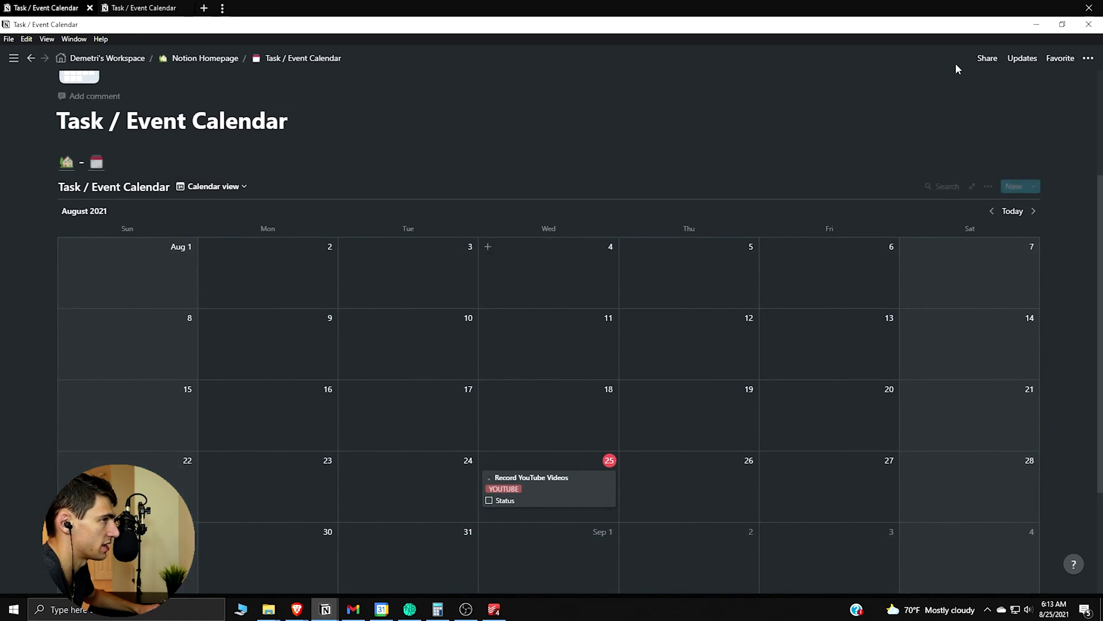
click(1087, 58)
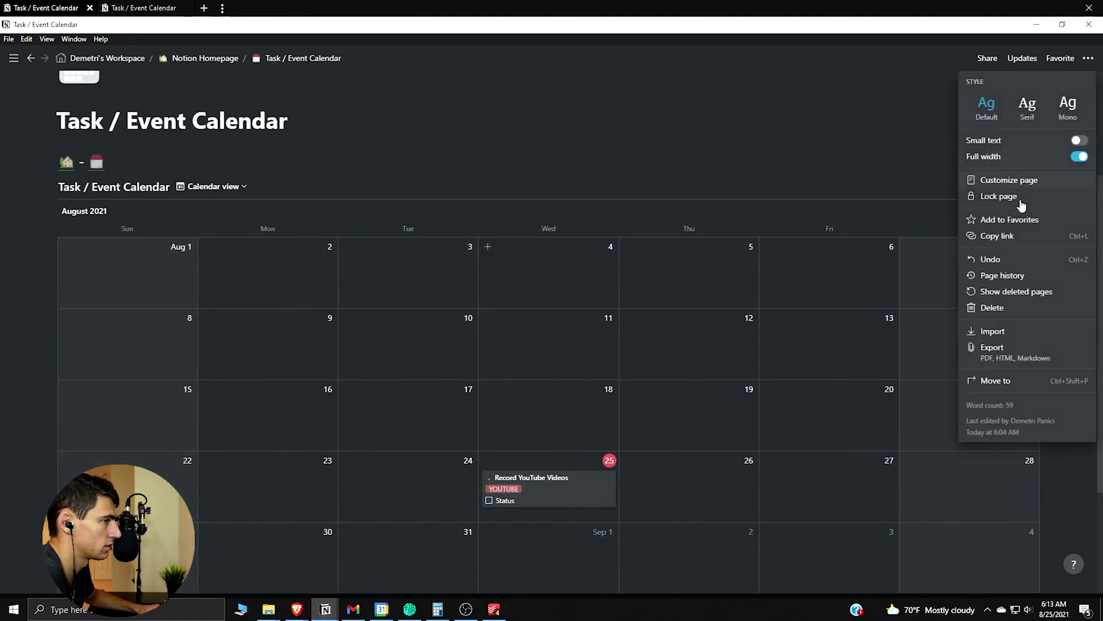
click(277, 349)
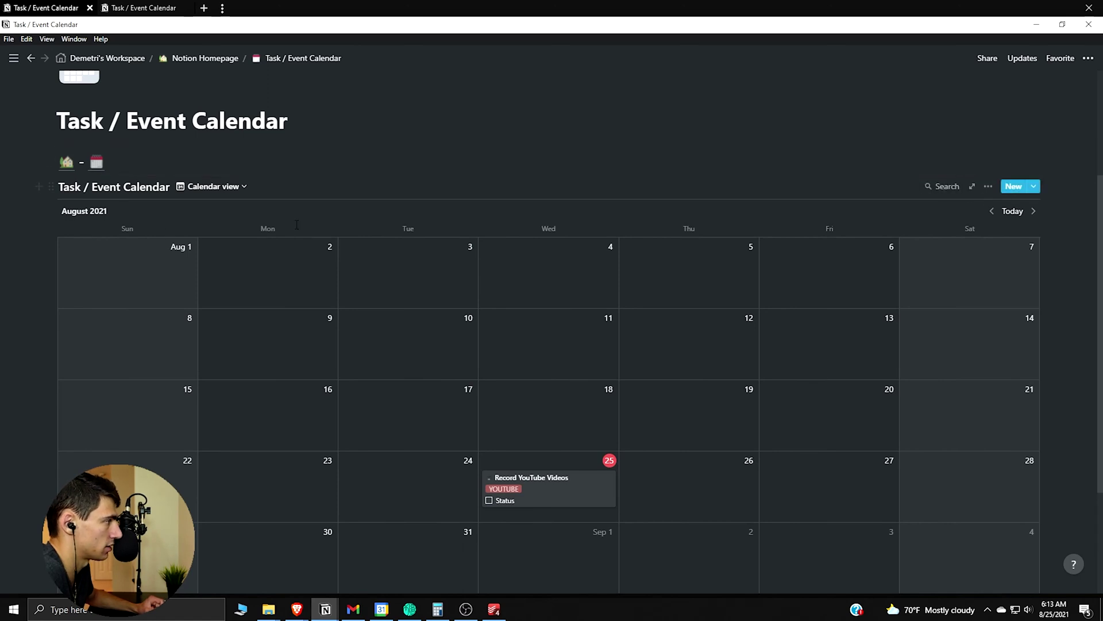
- Open the calendar database as its own full page and return to the parent Task / Event Calendar page
click(988, 187)
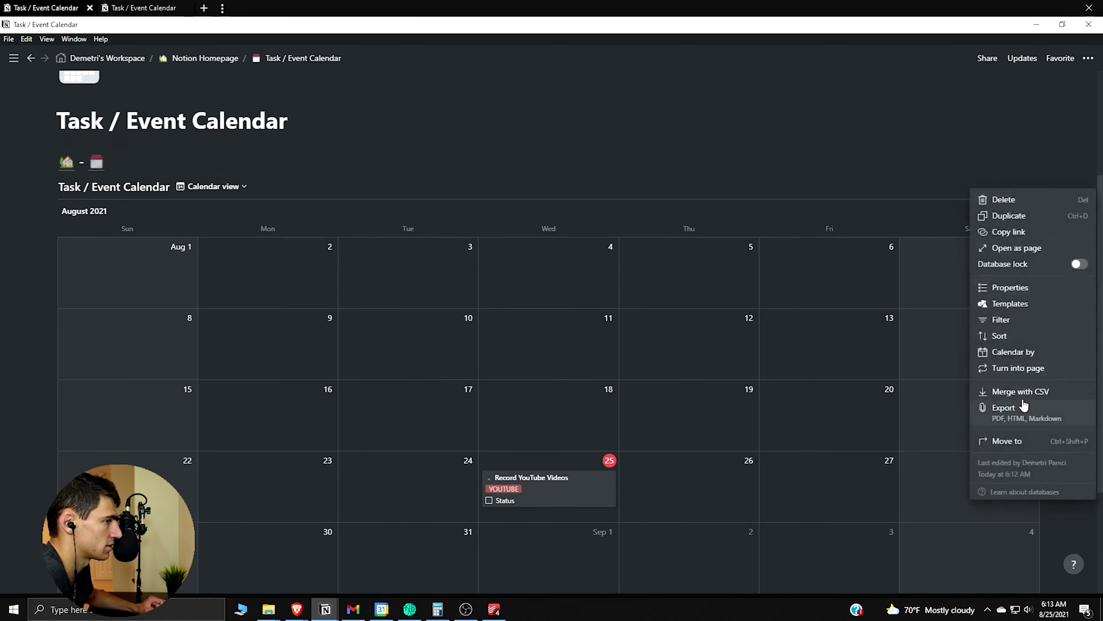
click(1015, 248)
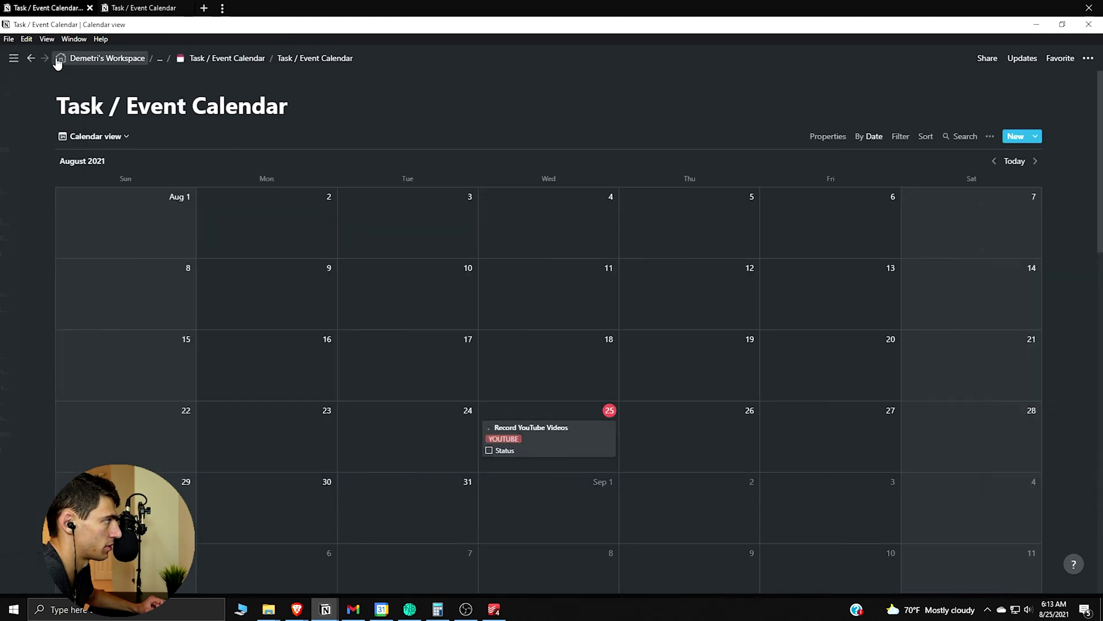
click(31, 58)
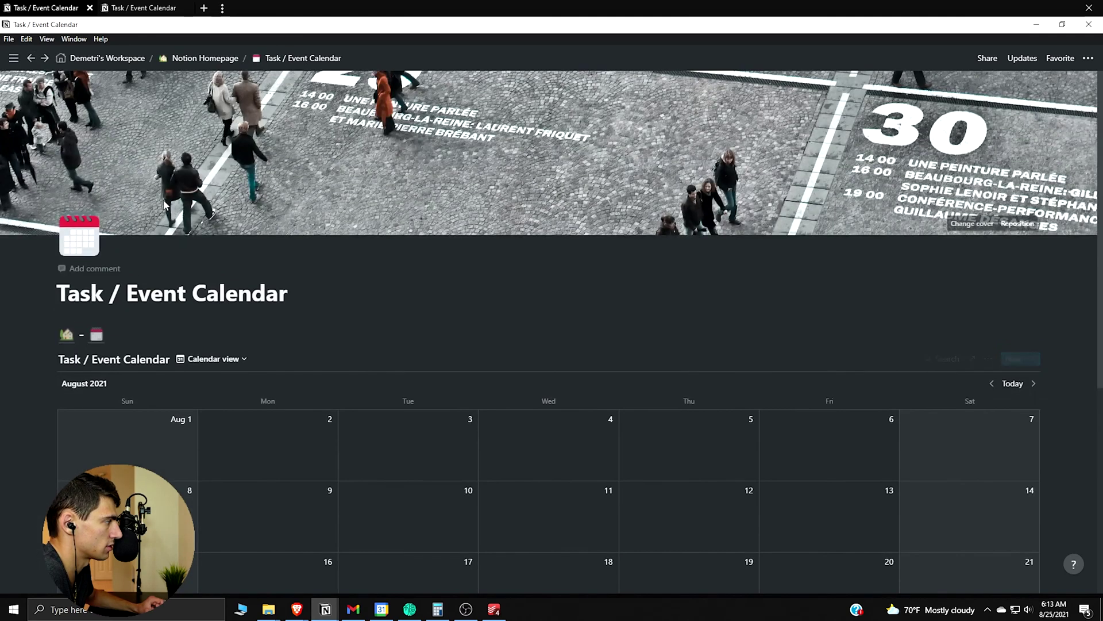
- Copy the calendar database's link and paste it below the calendar as a linked database
click(52, 359)
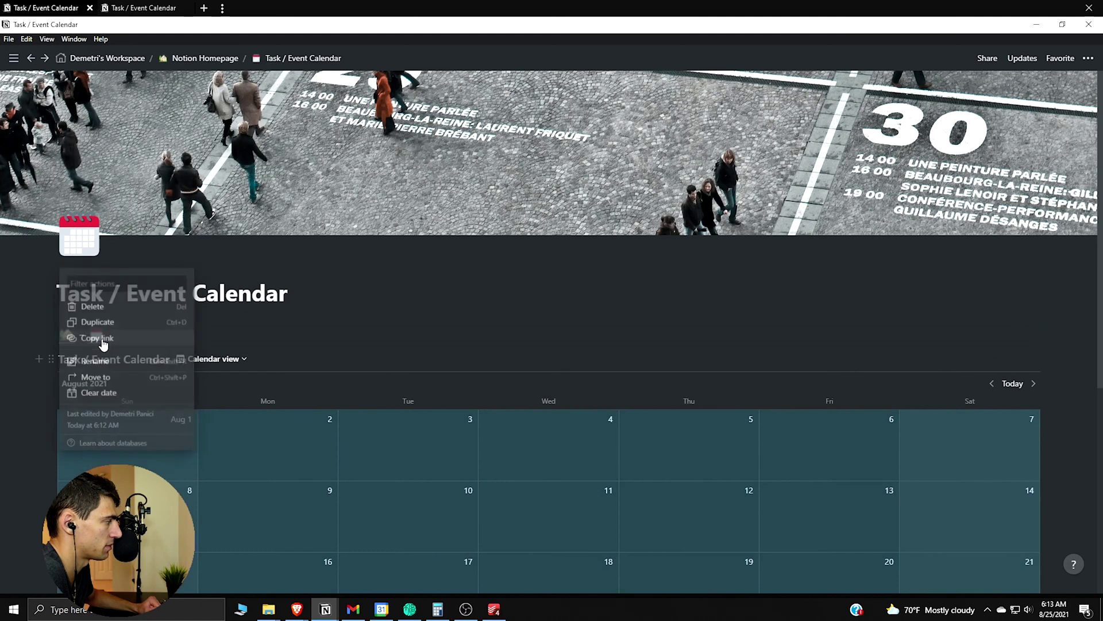
key(Escape)
scroll(586, 413, down, 5)
click(451, 492)
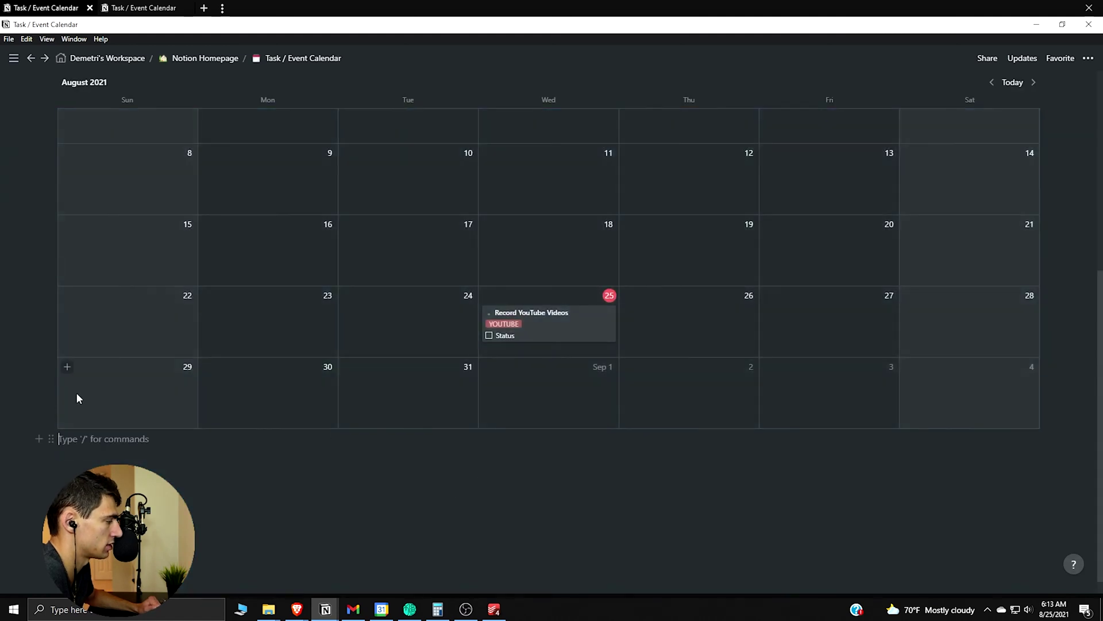
key(ctrl+v)
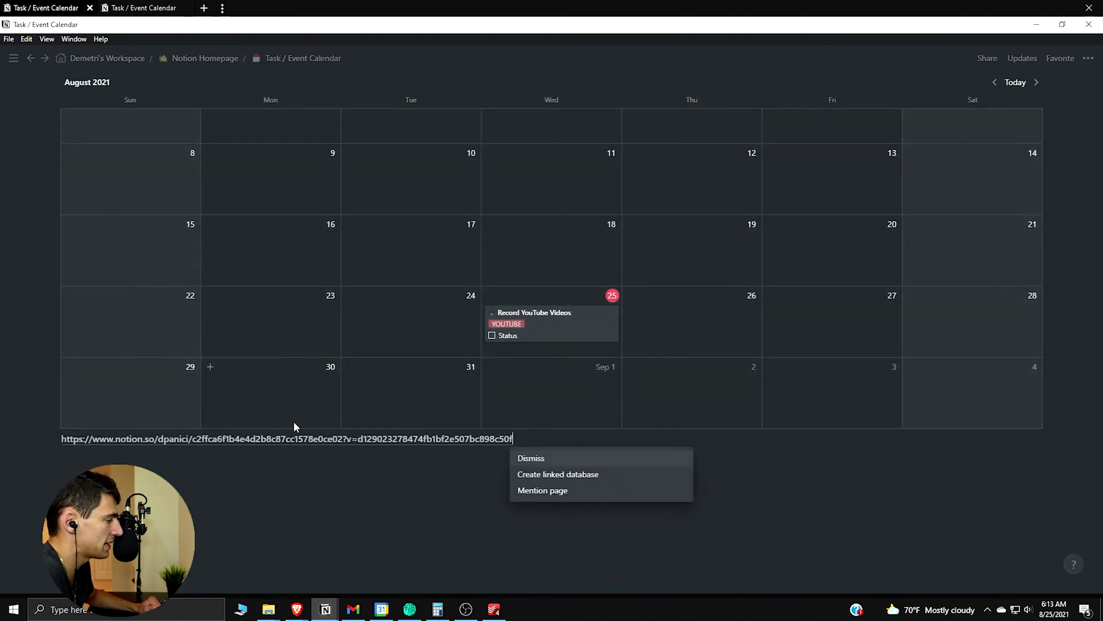
click(546, 479)
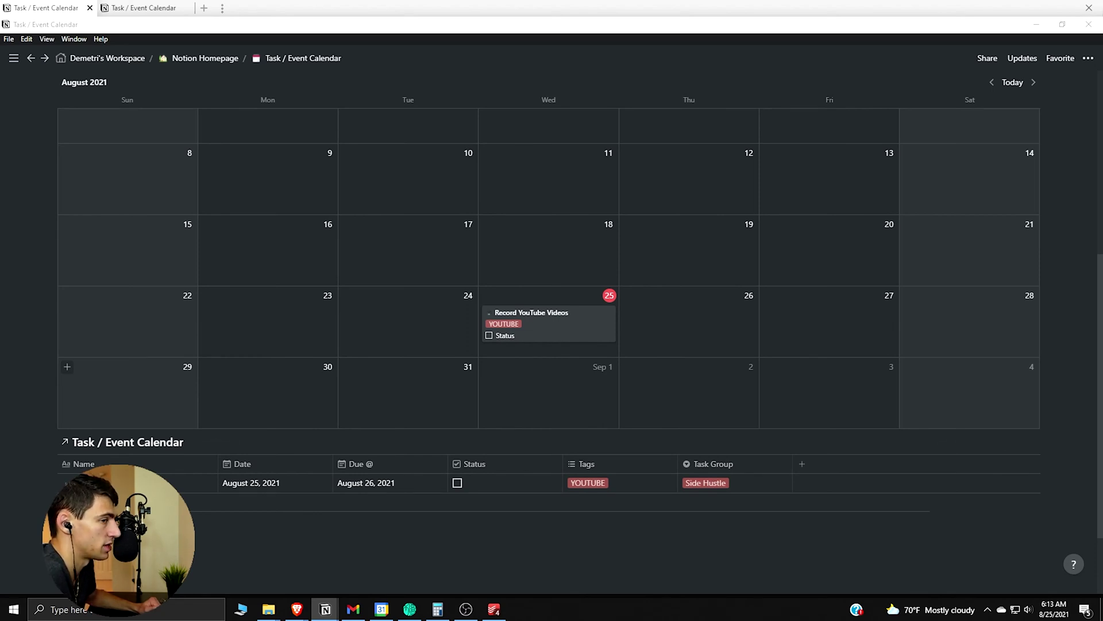
- Create a toggle list titled "📋 Unsorted To-Do's" below the calendar and move the linked database inside it
click(221, 547)
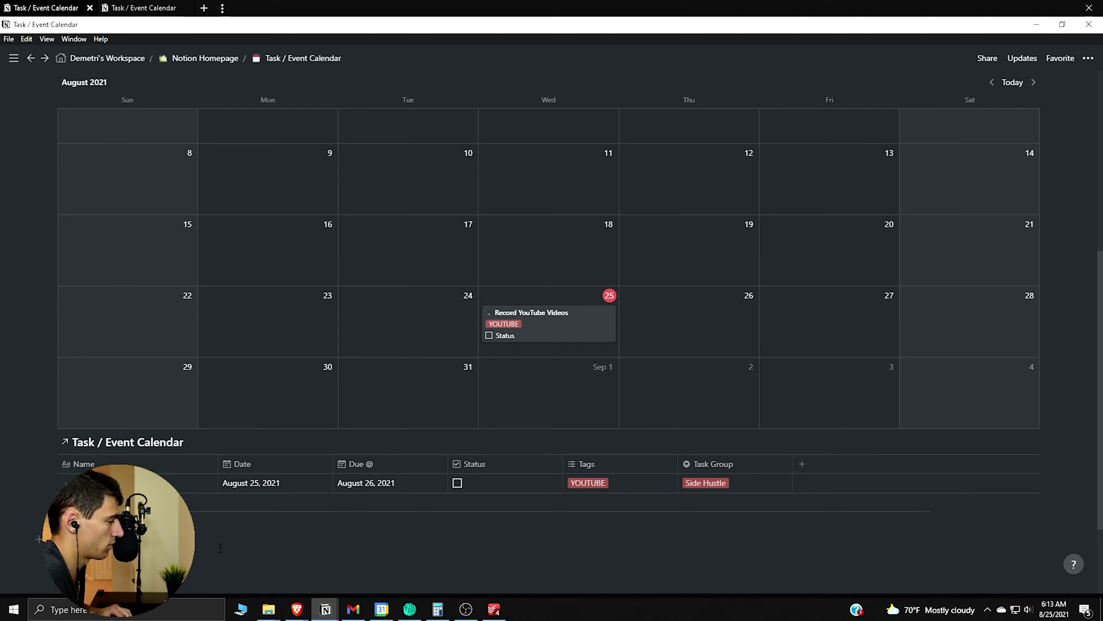
text(/to)
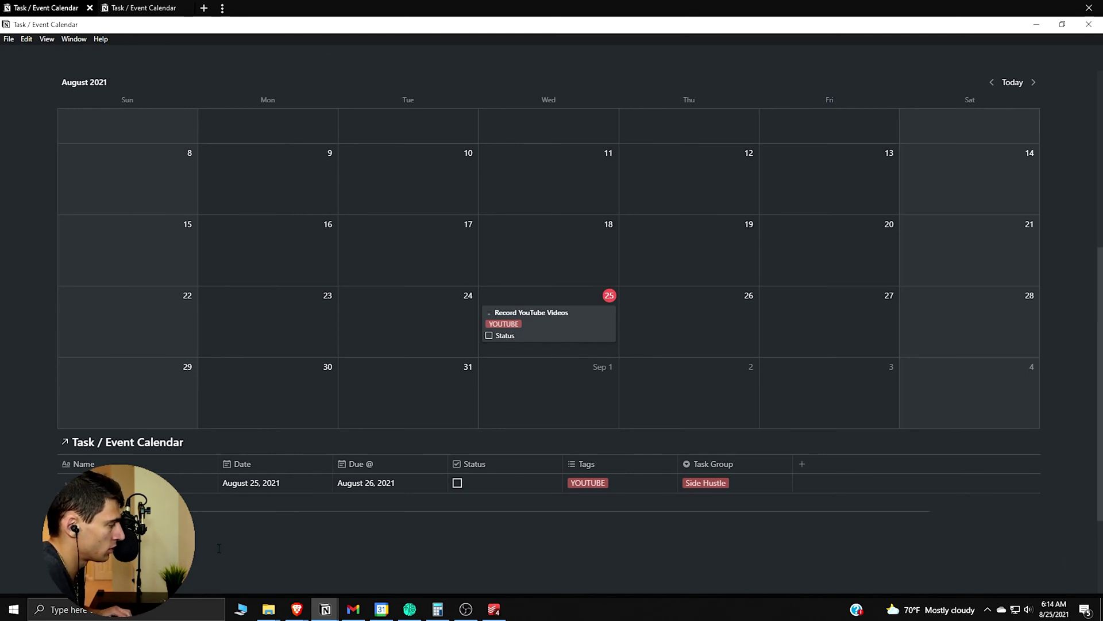
drag(44, 441, 84, 535)
click(66, 422)
click(65, 422)
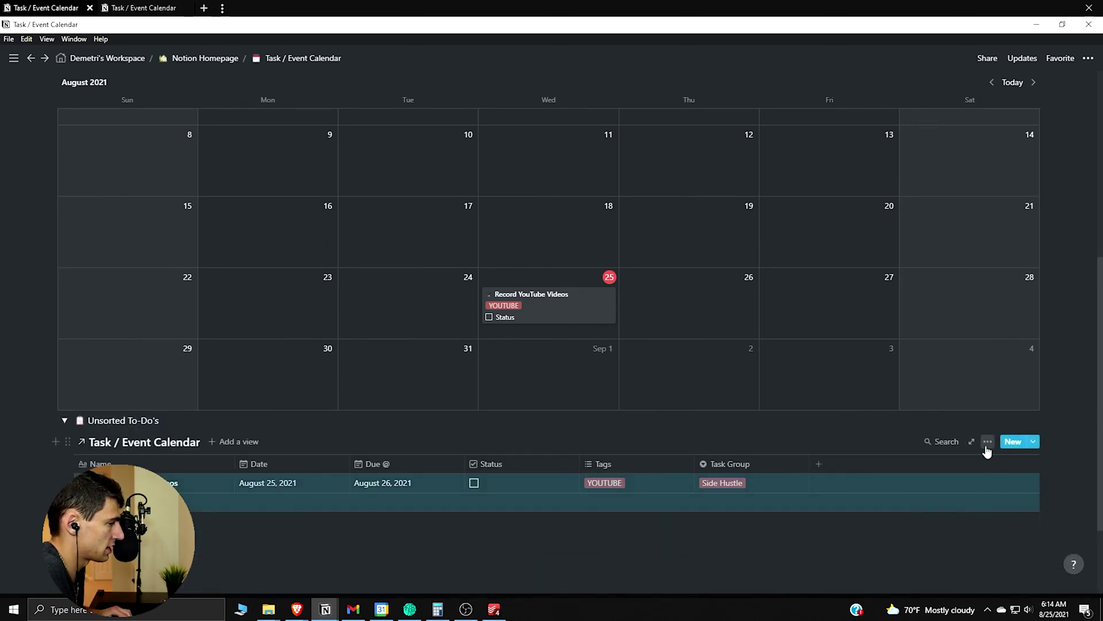
- Filter the linked database's table view to entries where Date is empty
click(988, 441)
click(996, 401)
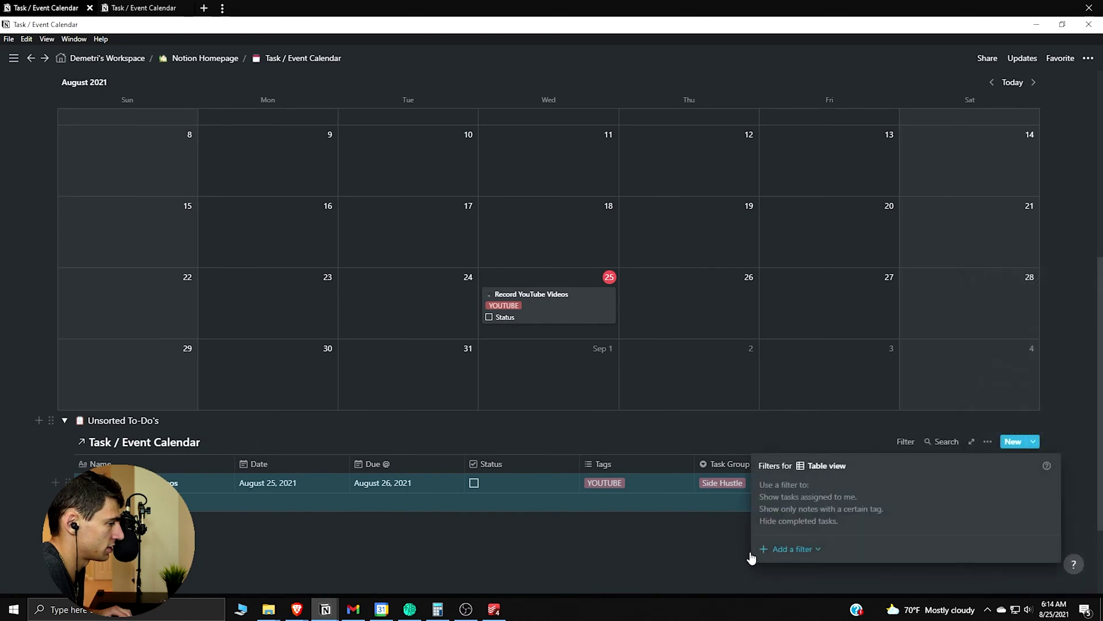
click(786, 549)
click(807, 504)
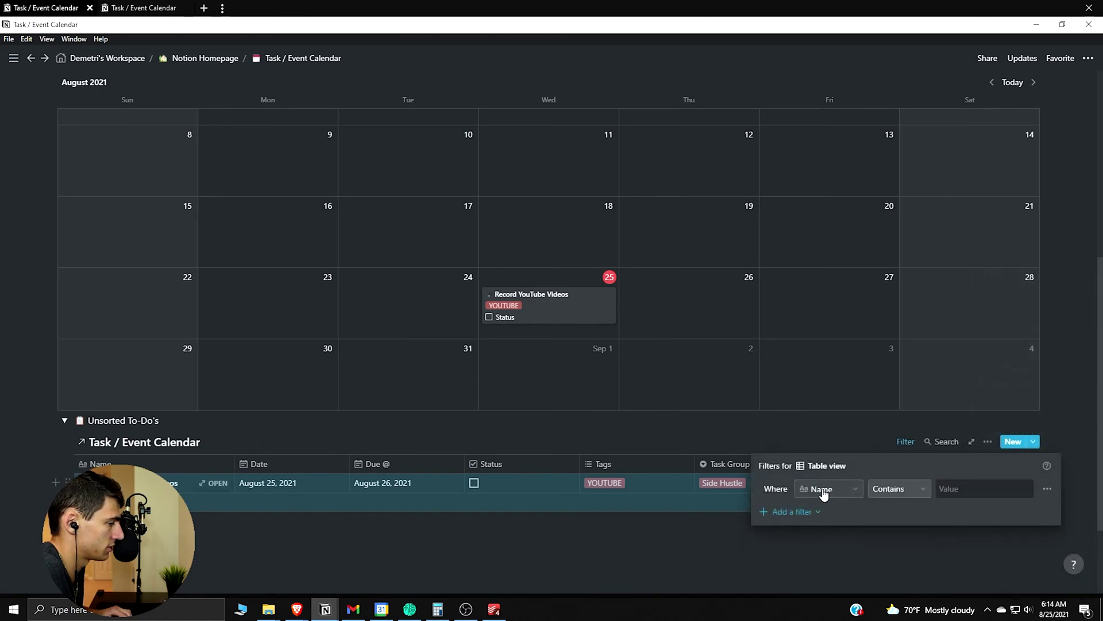
click(826, 489)
click(820, 404)
click(869, 491)
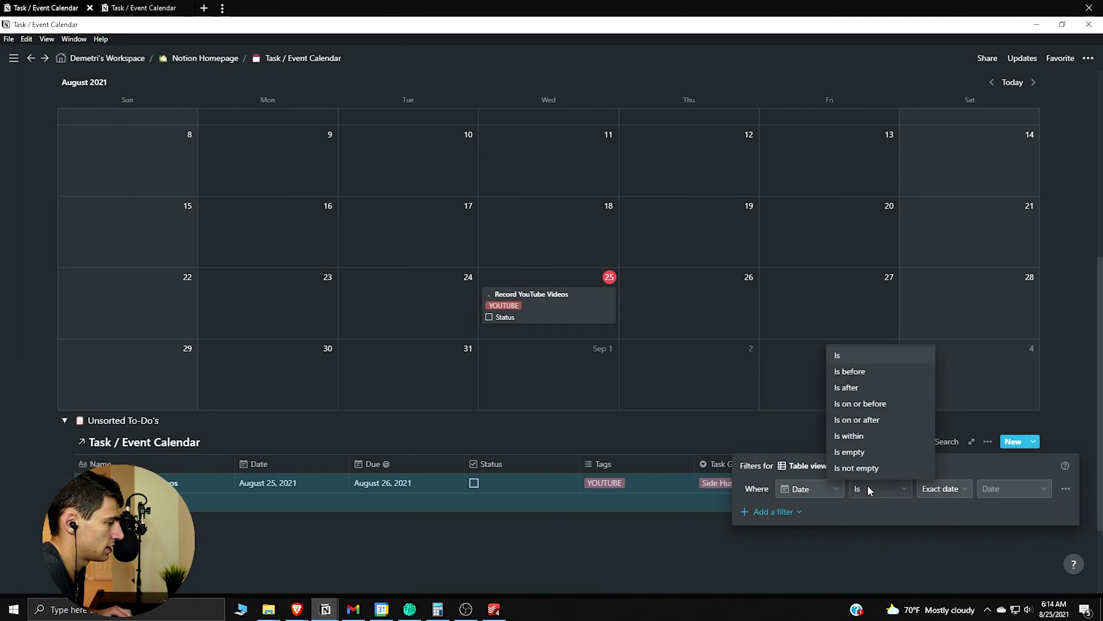
click(853, 453)
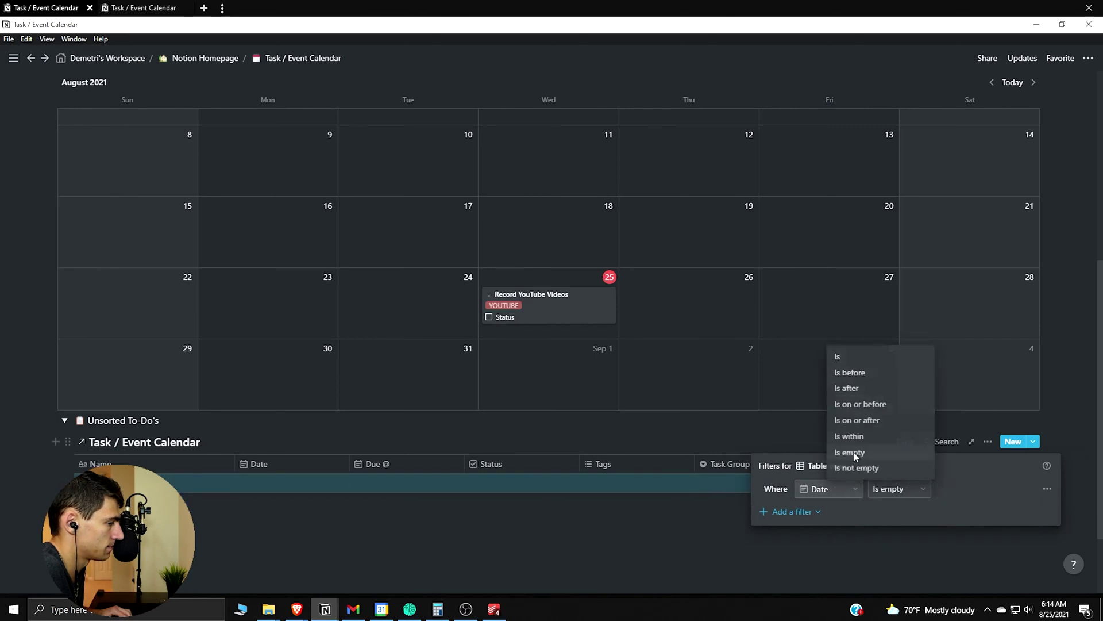
click(520, 571)
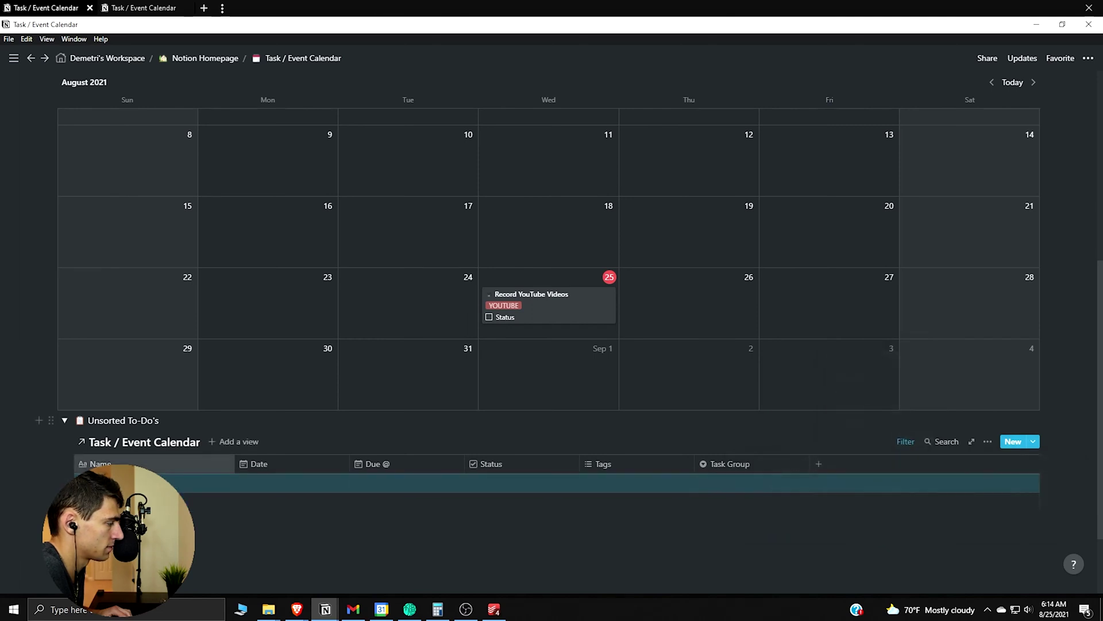
click(53, 420)
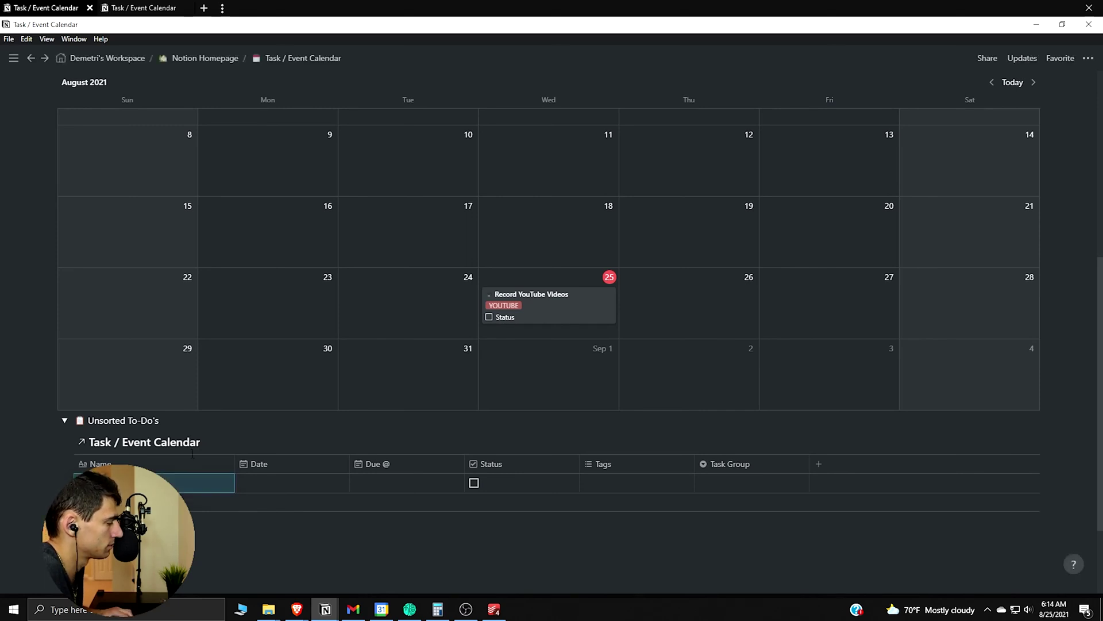
- Add an undated entry titled "Schedule Podcast Guest" to the linked database and set its Task Group to Side Hustle
click(213, 483)
click(441, 241)
click(488, 291)
- Create the tag PODCAST for the Schedule Podcast Guest entry and color it red
click(464, 257)
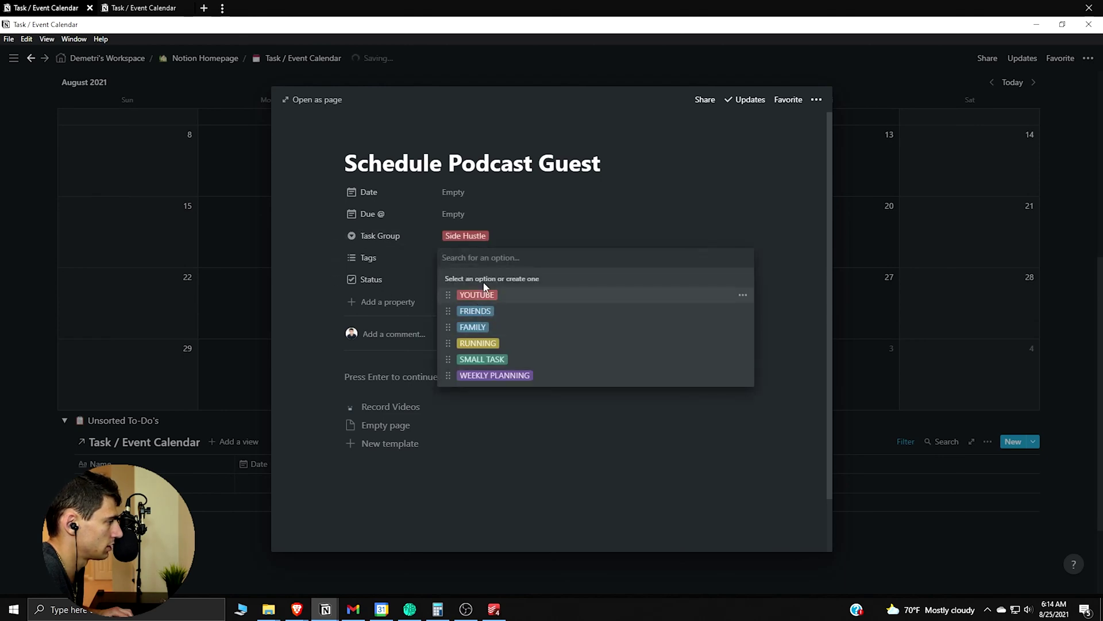
key(Caps_Lock)
text(PODCAST)
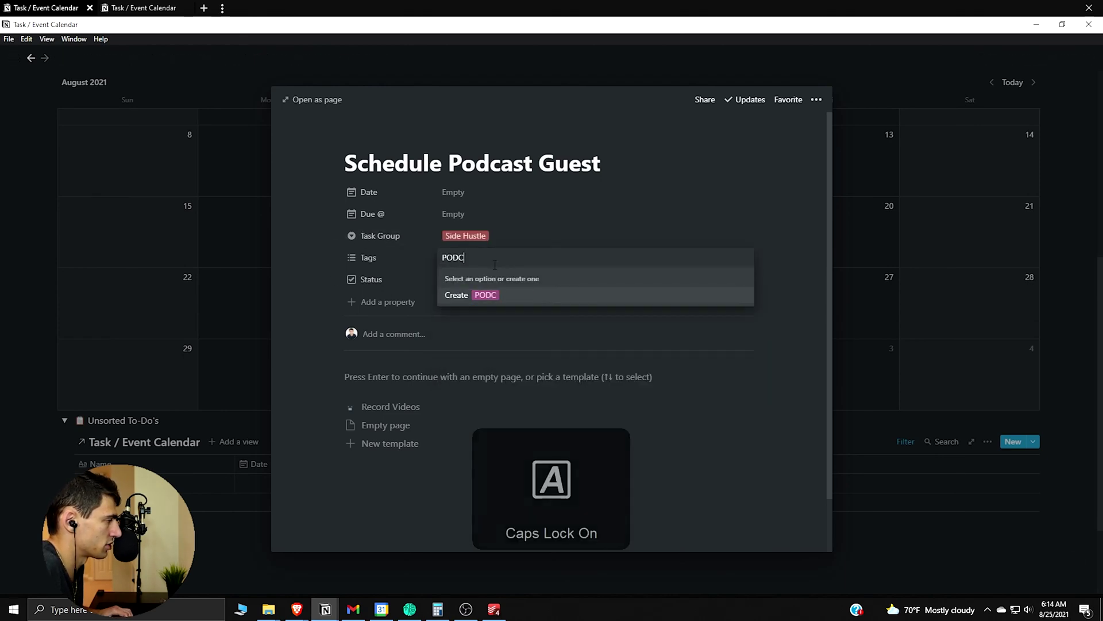
click(508, 295)
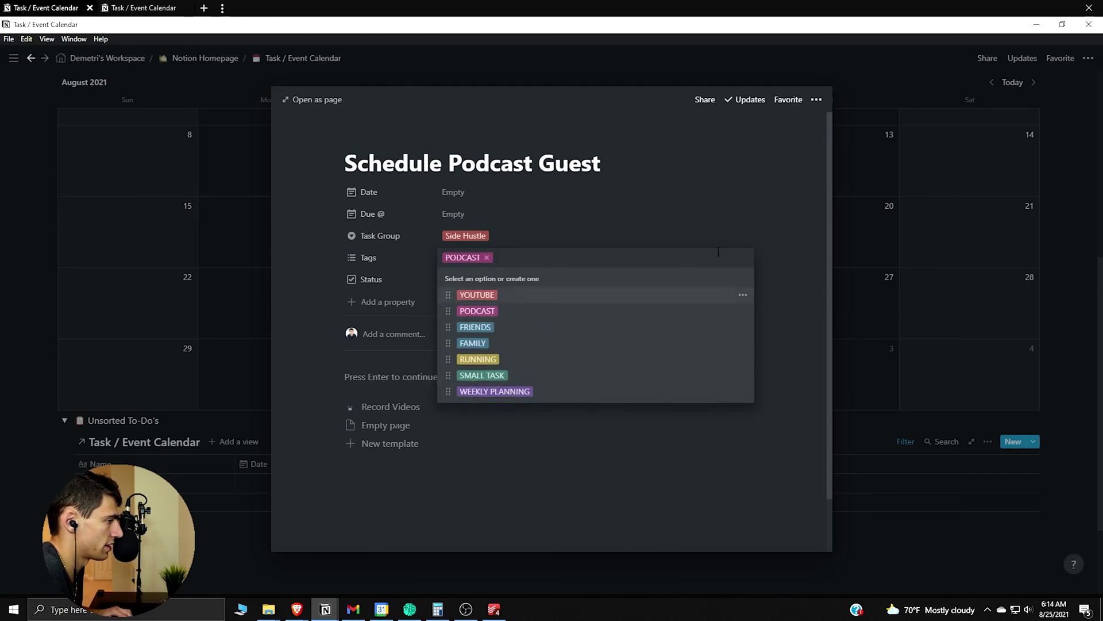
click(743, 311)
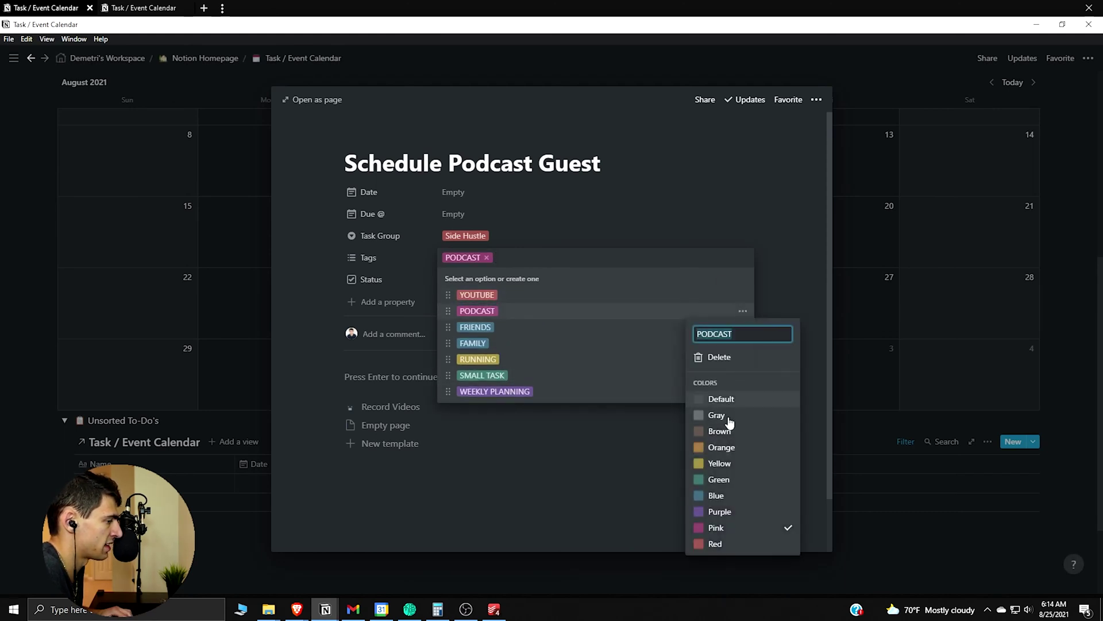
click(708, 543)
click(425, 346)
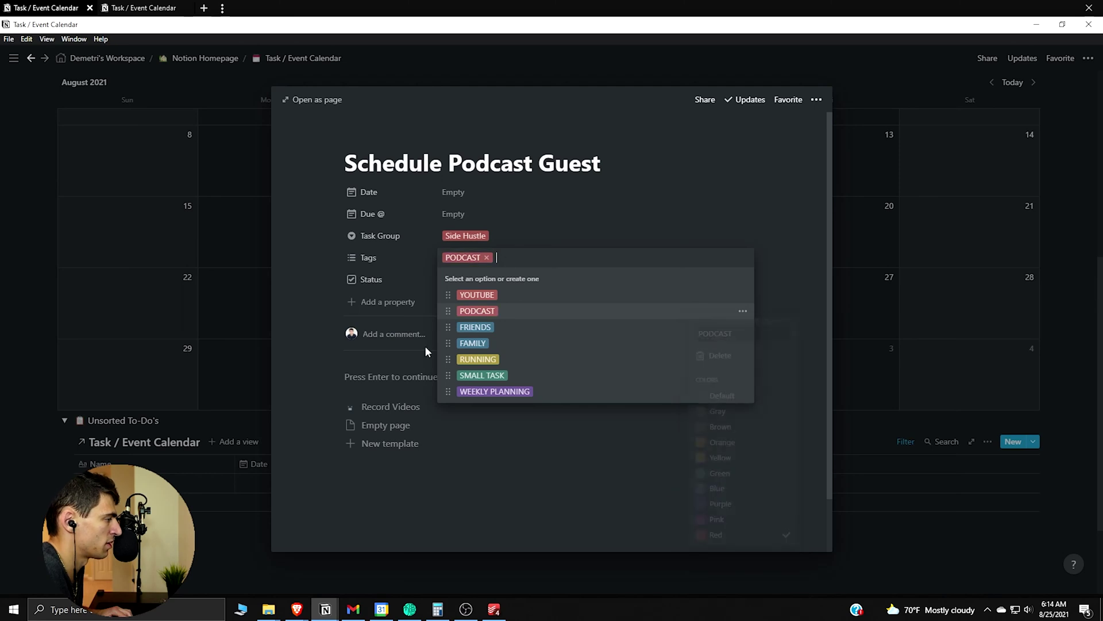
click(381, 489)
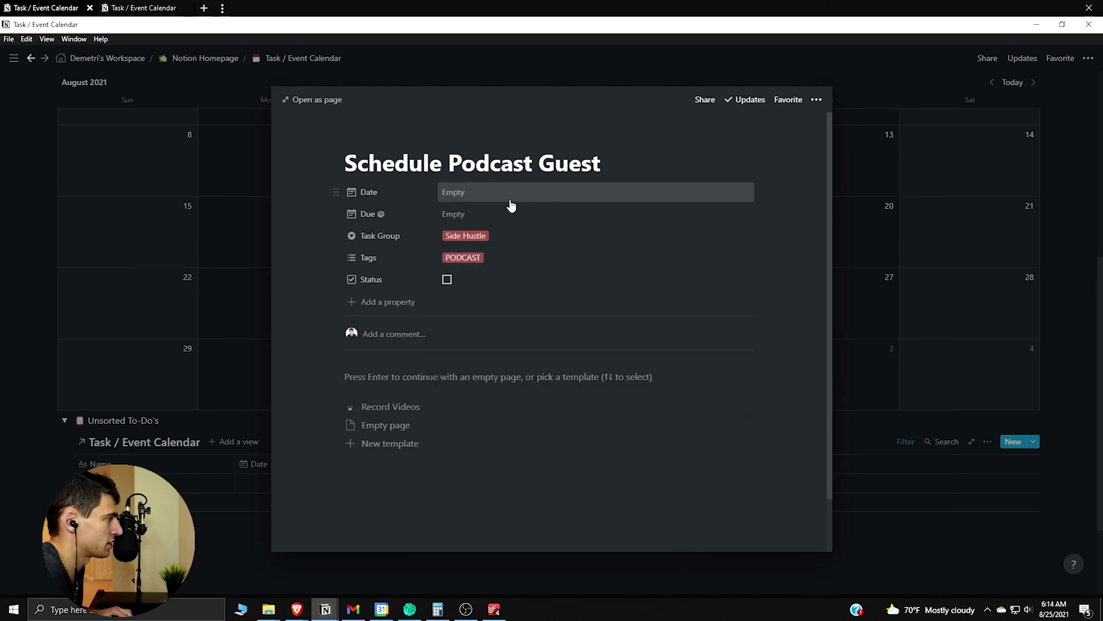
- Give the Schedule Podcast Guest entry a microphone emoji as its icon and close the entry
click(351, 140)
click(353, 204)
text(MICROS)
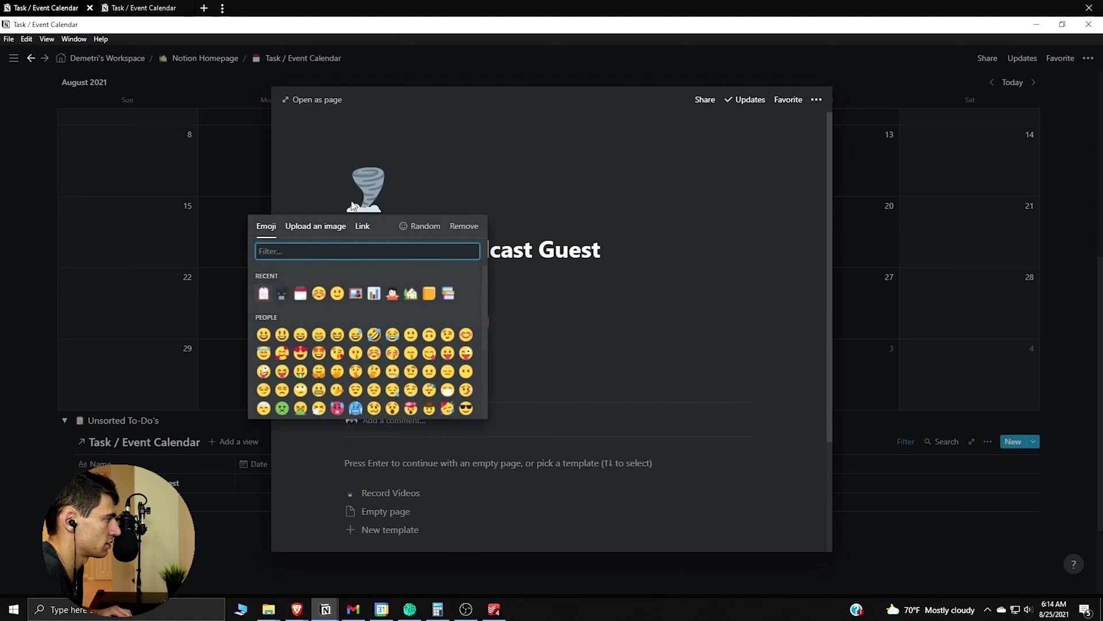
key(BackSpace)
key(BackSpace)
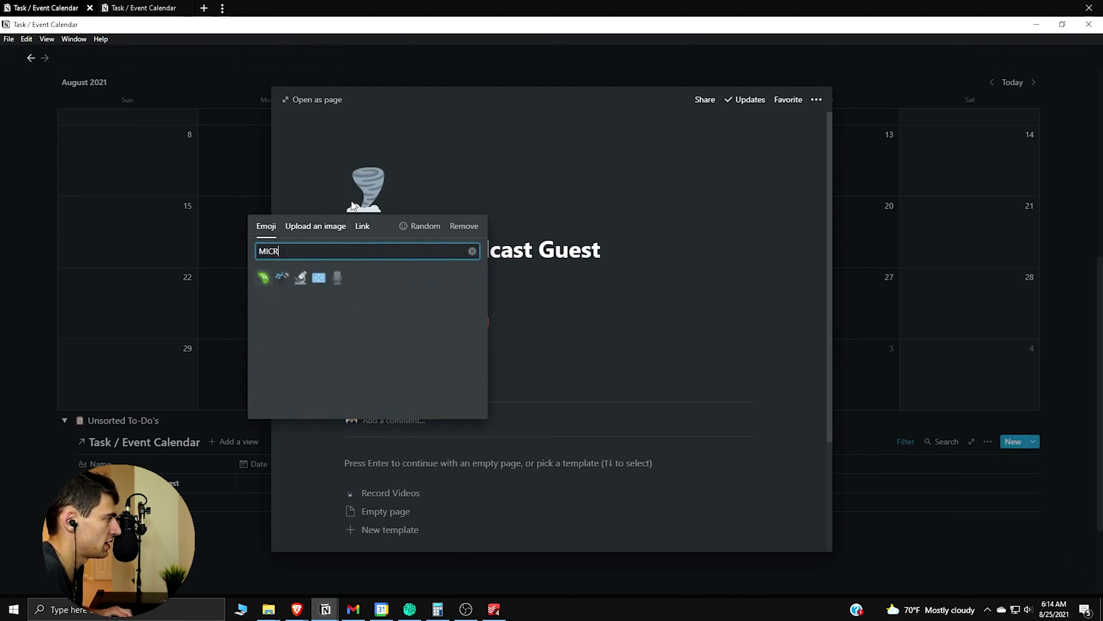
key(Caps_Lock)
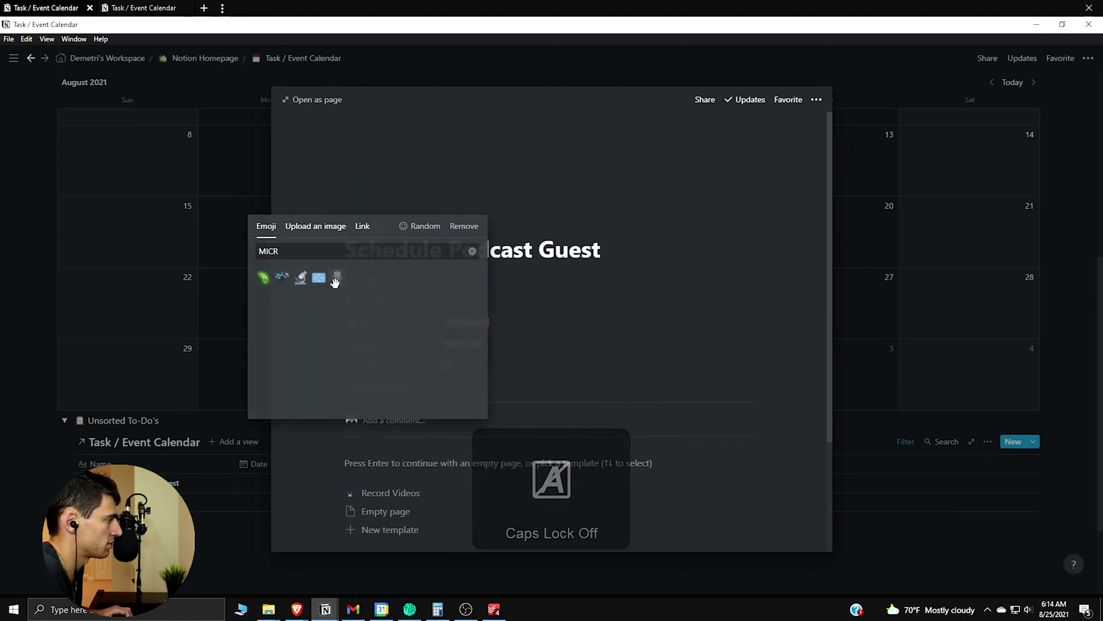
click(338, 278)
key(Escape)
- Move an empty text block from below the linked database to just above the calendar
drag(51, 420, 90, 450)
scroll(1070, 322, up, 5)
scroll(853, 413, down, 5)
key(Escape)
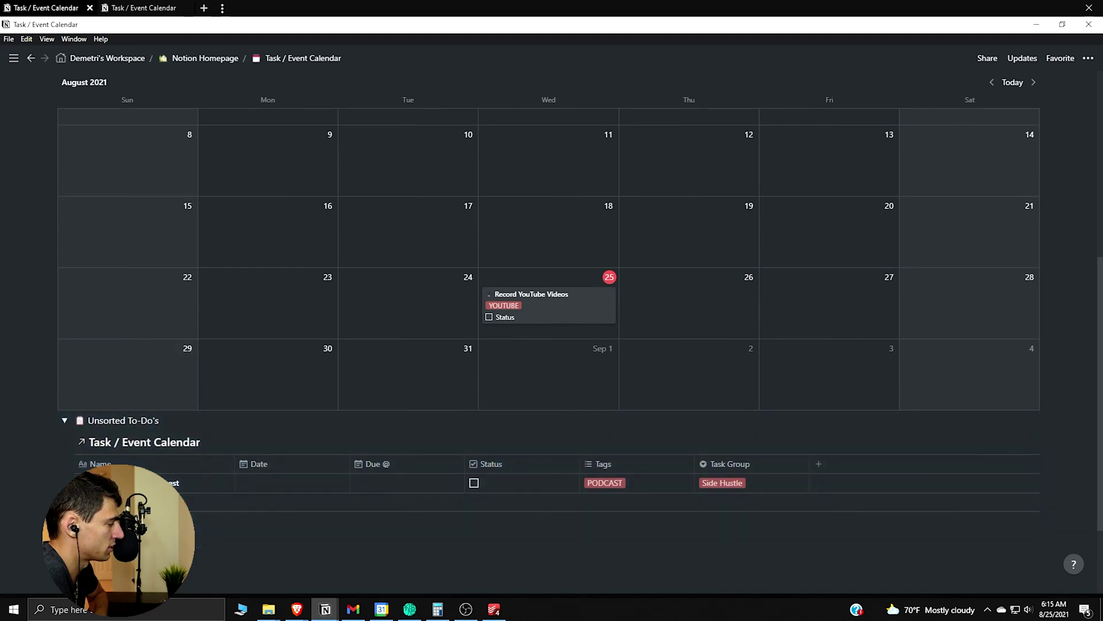
scroll(1066, 259, up, 4)
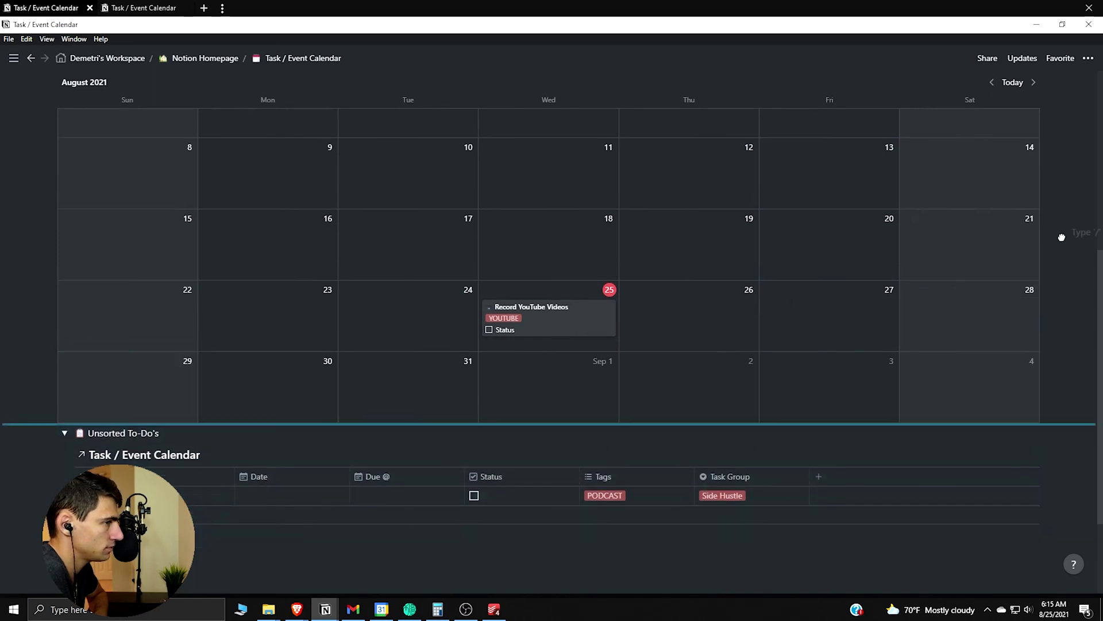
scroll(833, 492, down, 3)
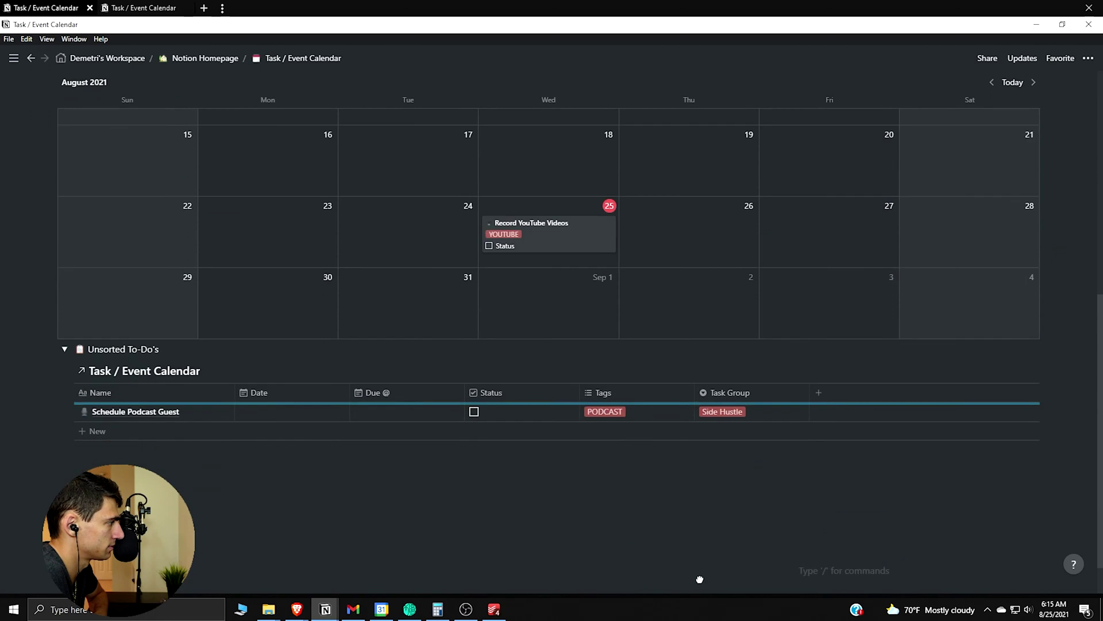
drag(498, 428, 850, 366)
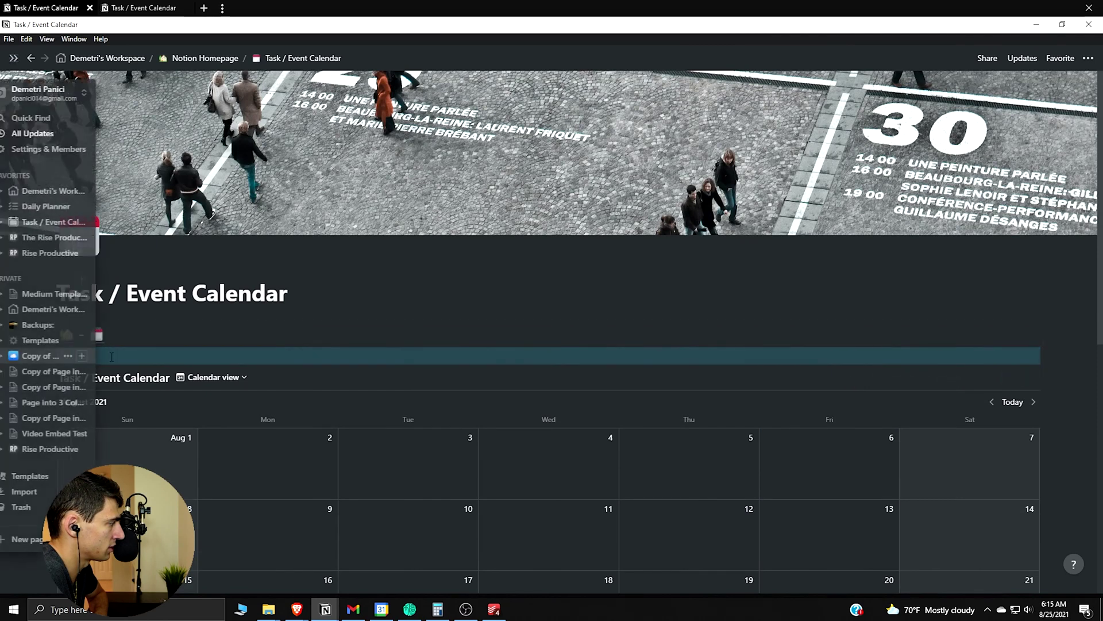
- Add a second empty block above the calendar and place the two side by side as two columns
click(51, 358)
key(Escape)
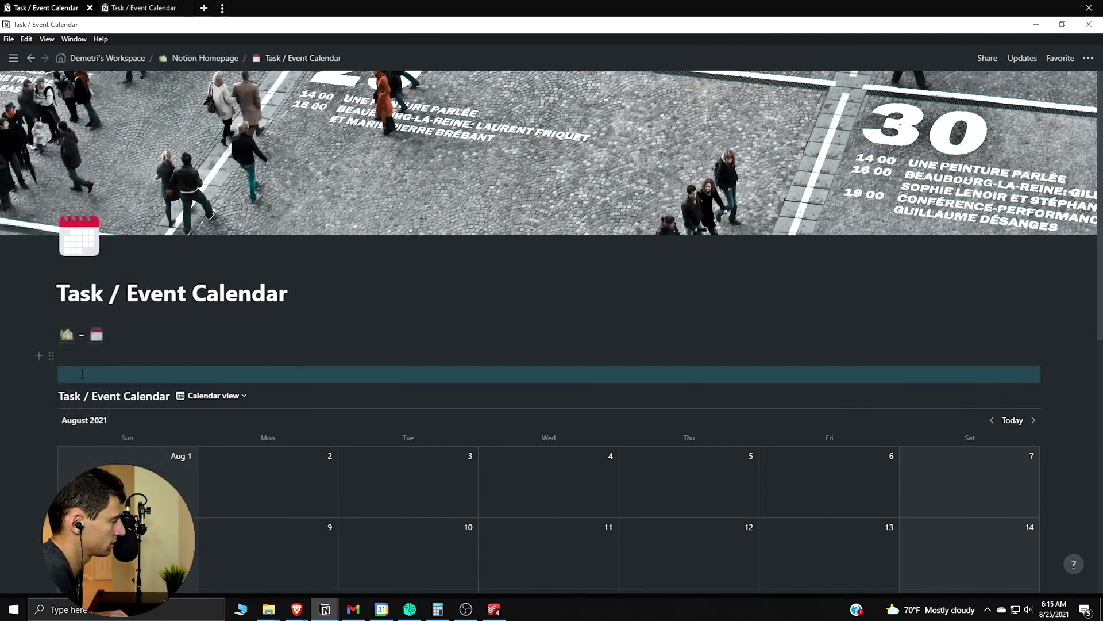
drag(51, 357, 1045, 363)
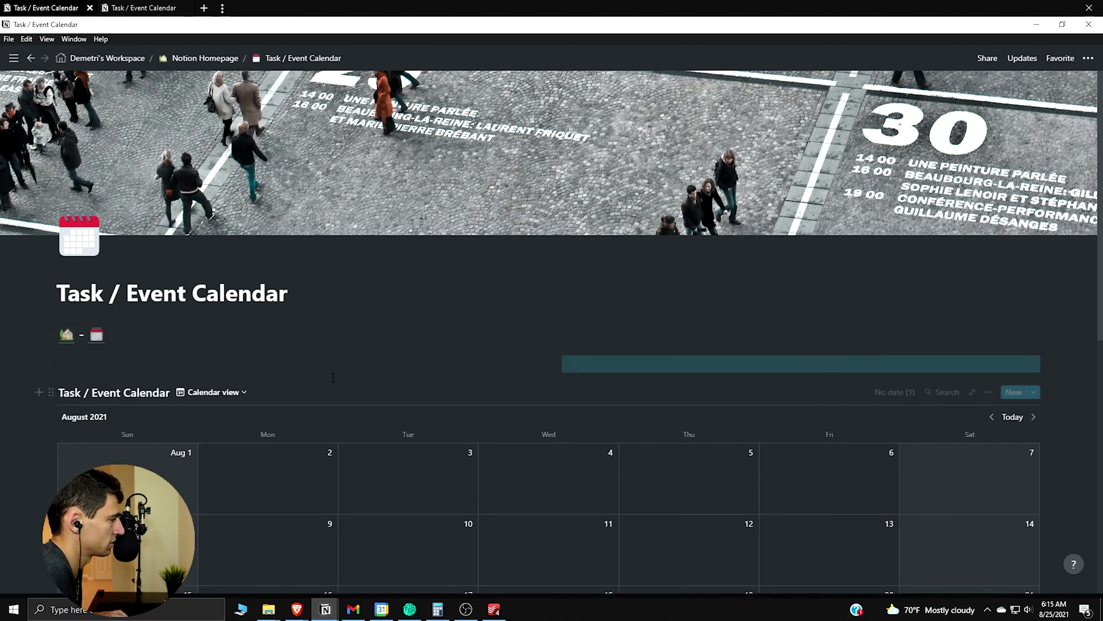
click(115, 363)
click(575, 364)
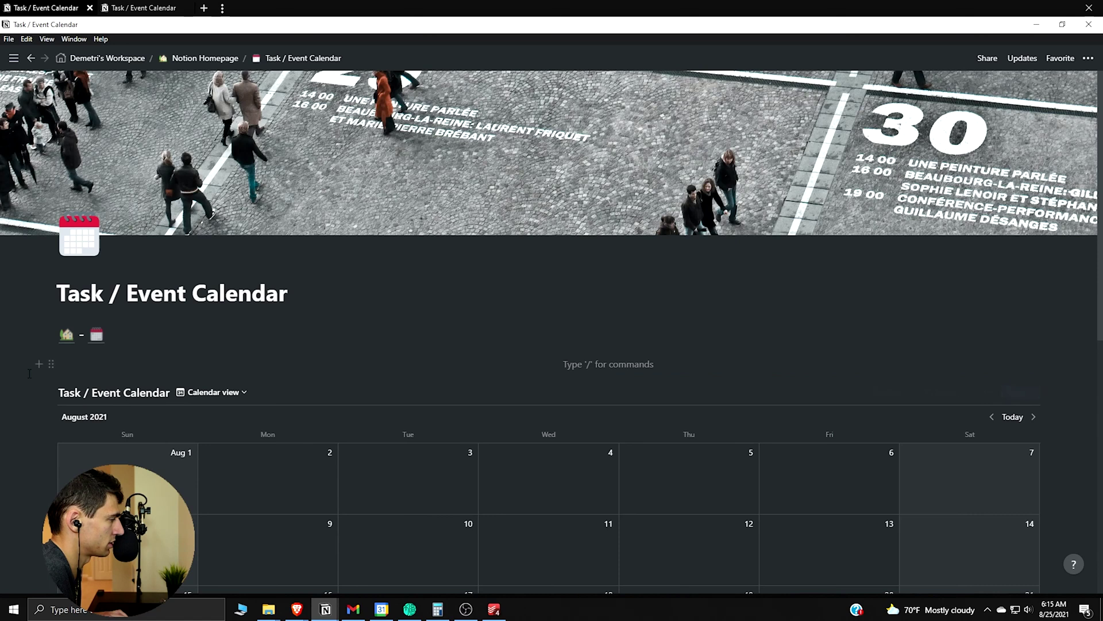
- Place the calendar in a wide left column and the Unsorted To-Do's toggle in a narrower right column beside it
drag(50, 392, 78, 355)
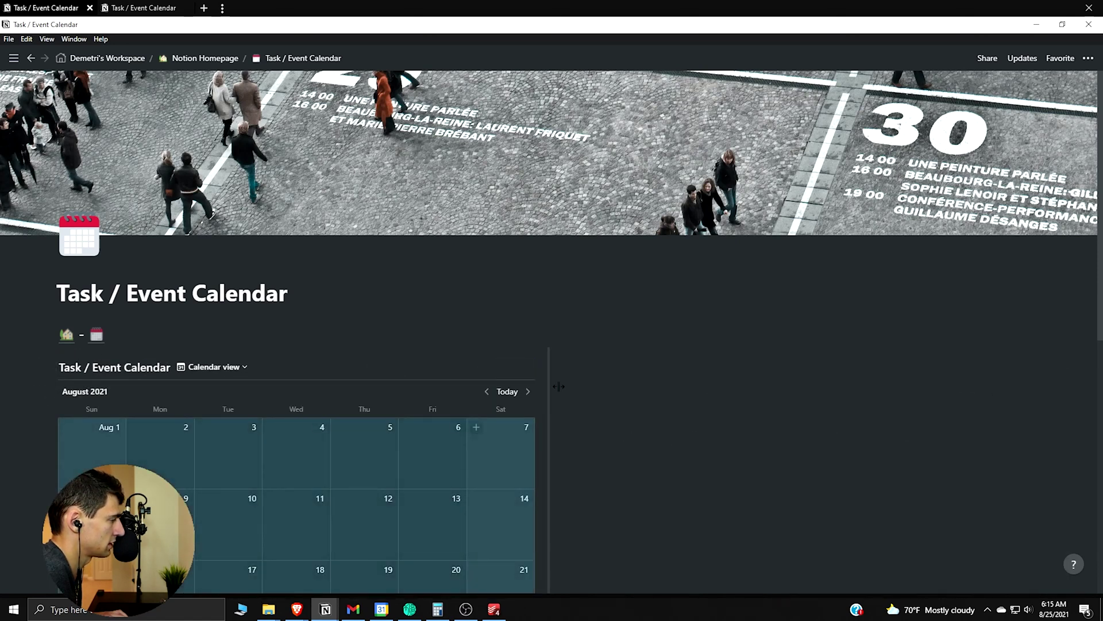
drag(555, 385, 907, 393)
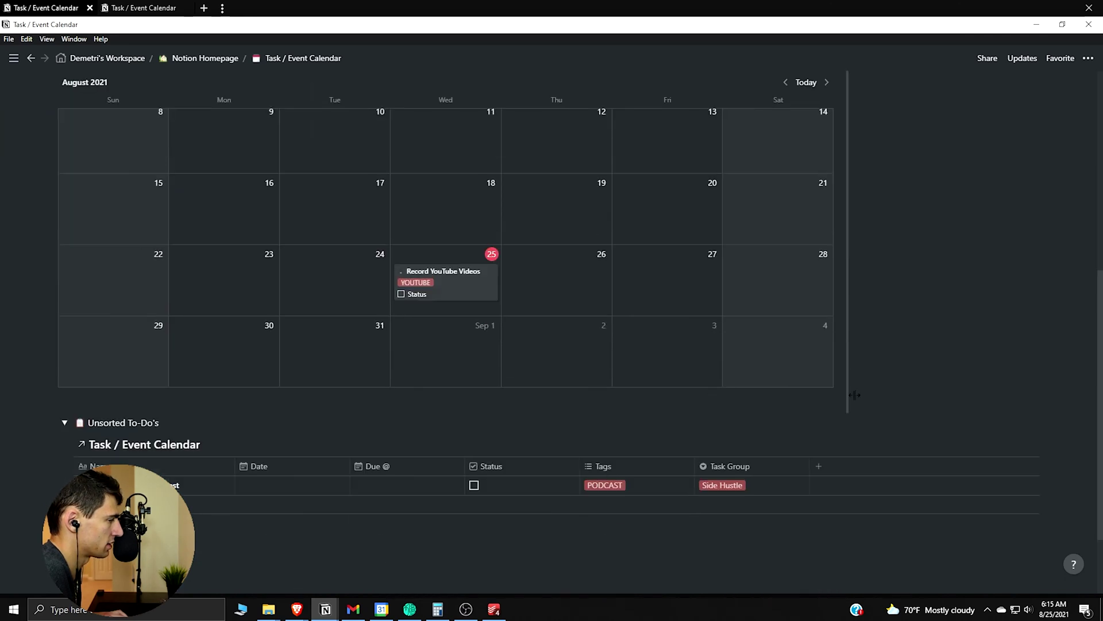
scroll(343, 481, down, 6)
drag(53, 405, 891, 175)
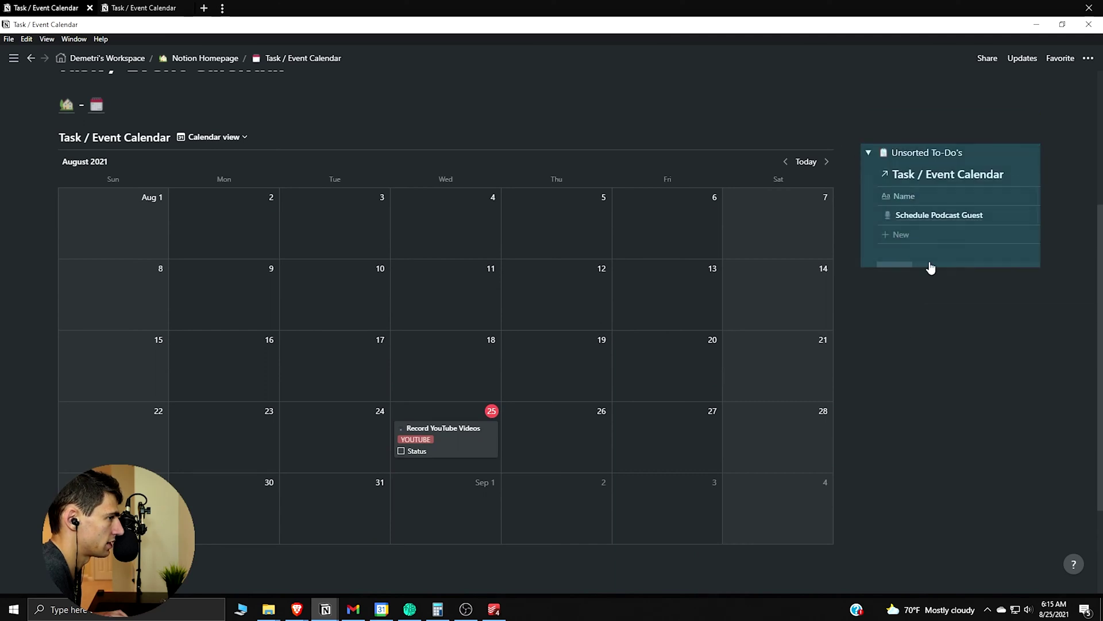
drag(836, 288, 762, 290)
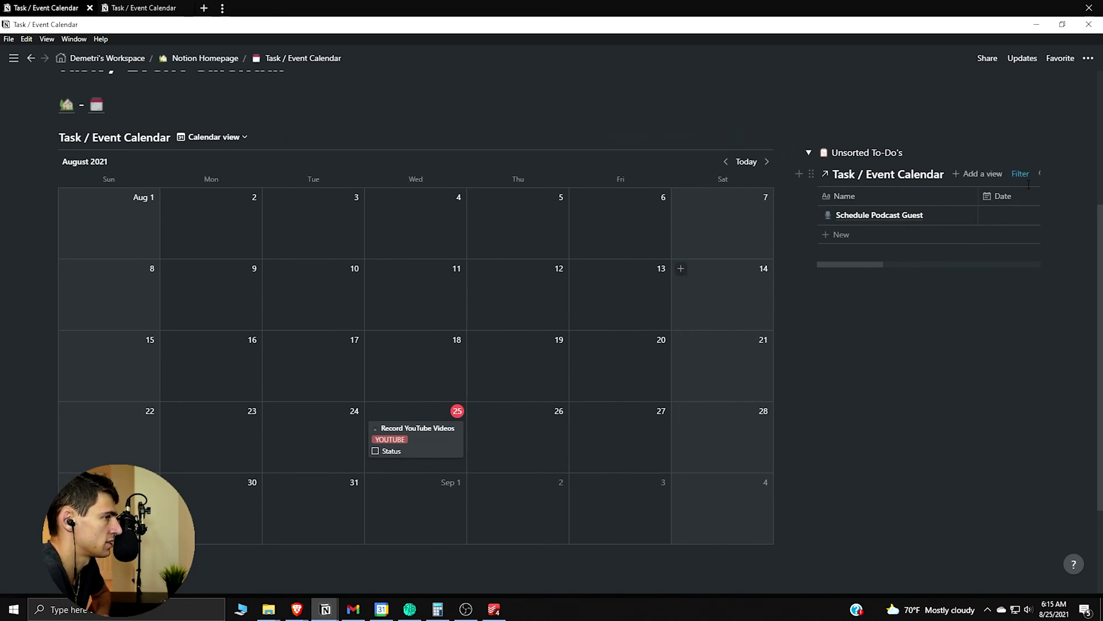
- Add a List view to the linked database in Unsorted To-Do's and check its list of views
click(978, 173)
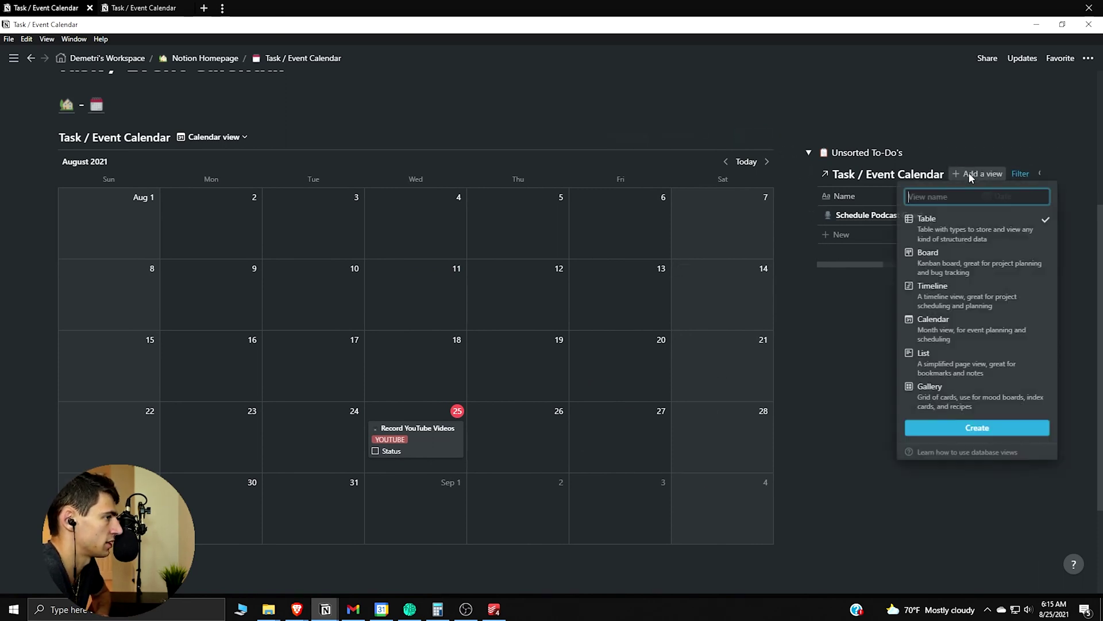
click(943, 357)
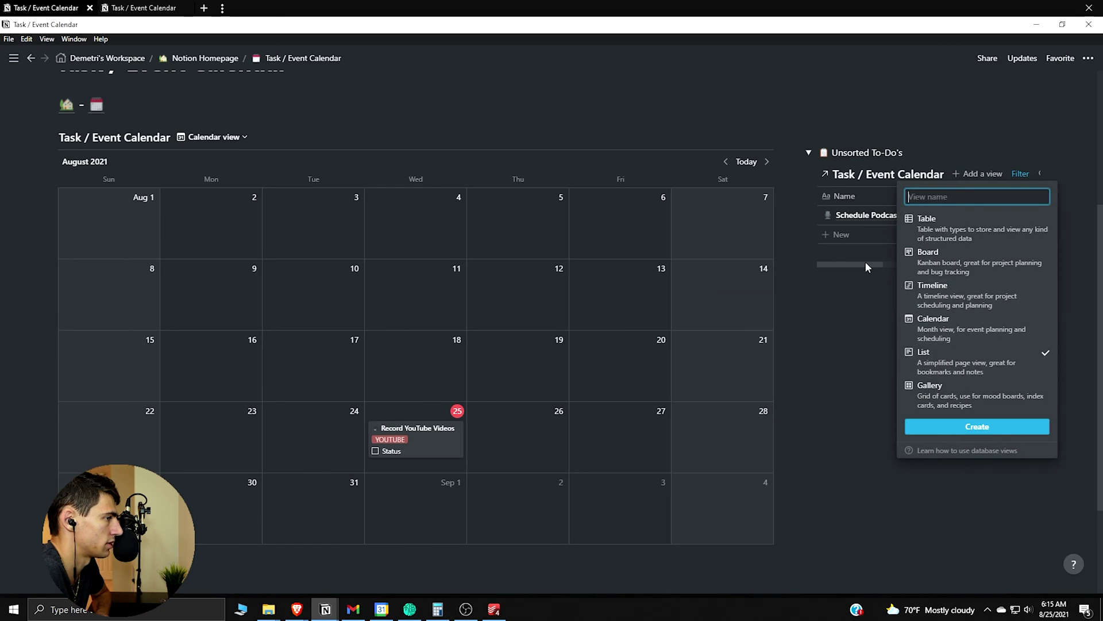
click(977, 426)
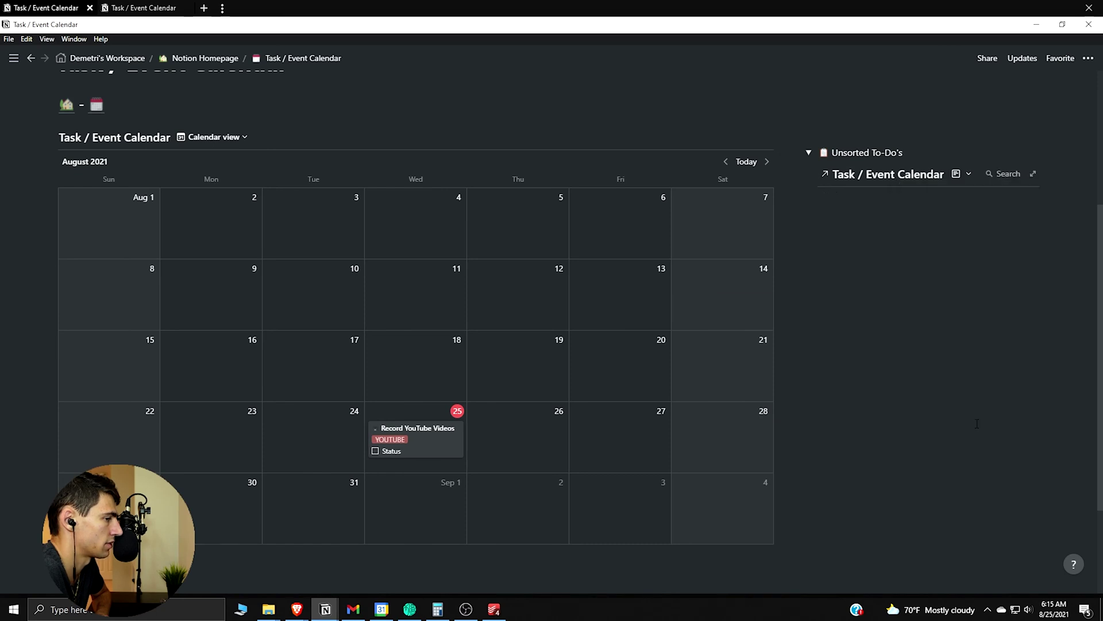
click(969, 176)
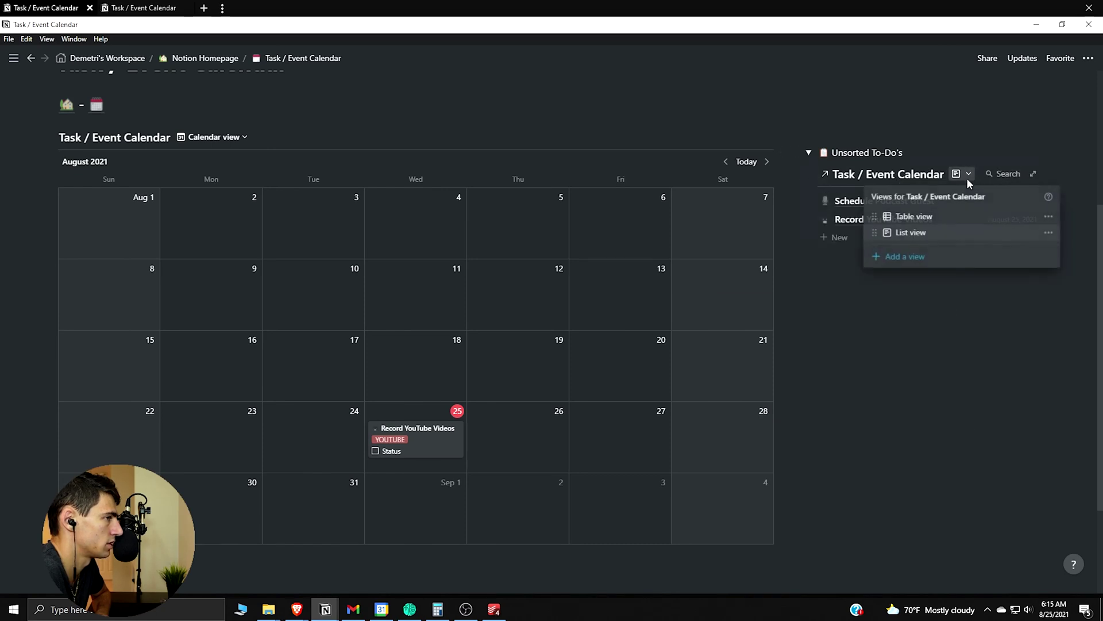
click(1048, 218)
click(1048, 217)
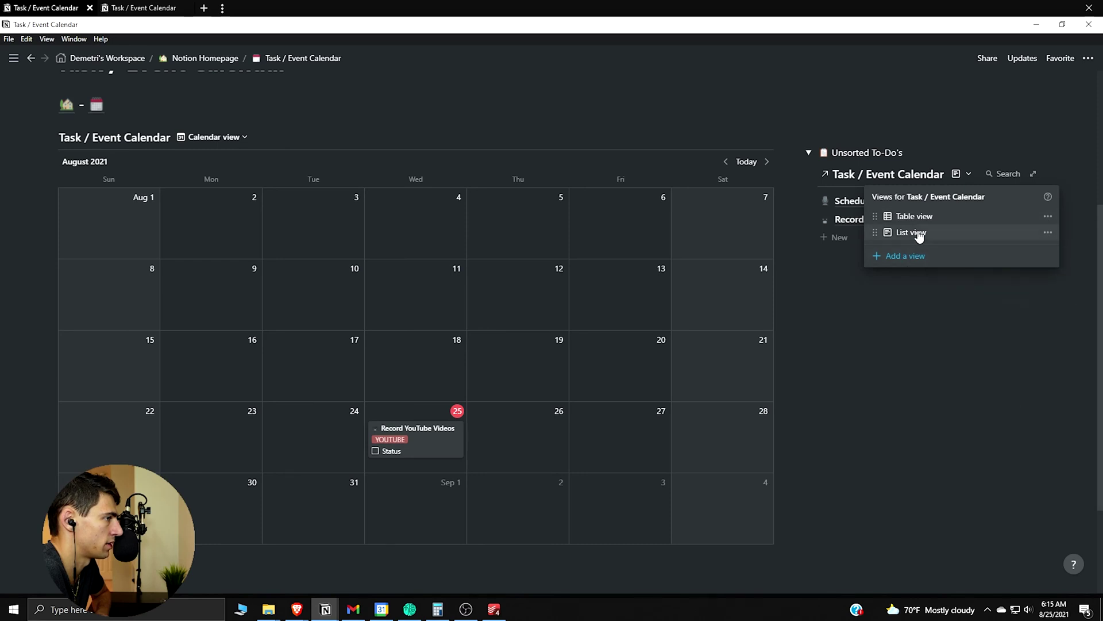
click(870, 354)
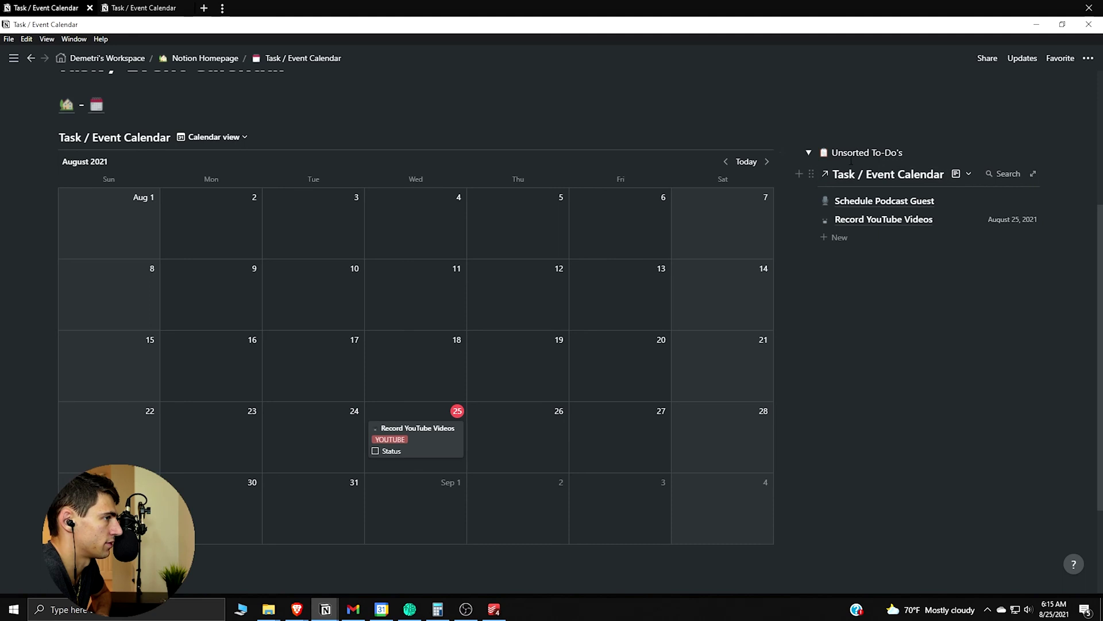
- Move the linked database out of Unsorted To-Do's to full width below the calendar, and set its List view to show Tags and hide Date
drag(812, 173, 576, 458)
click(993, 467)
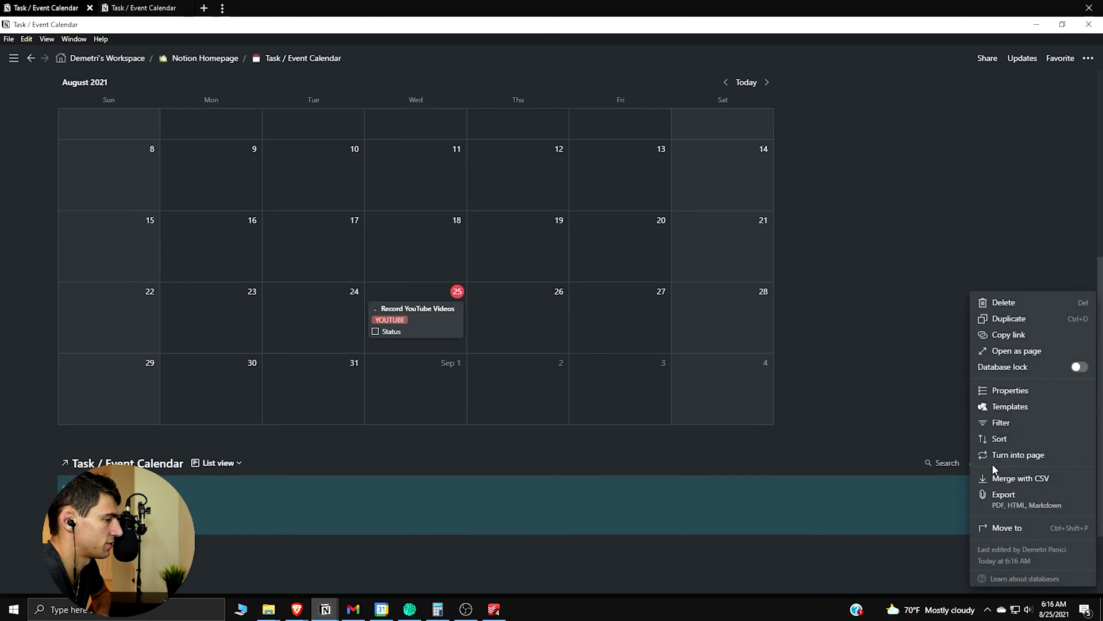
click(1008, 423)
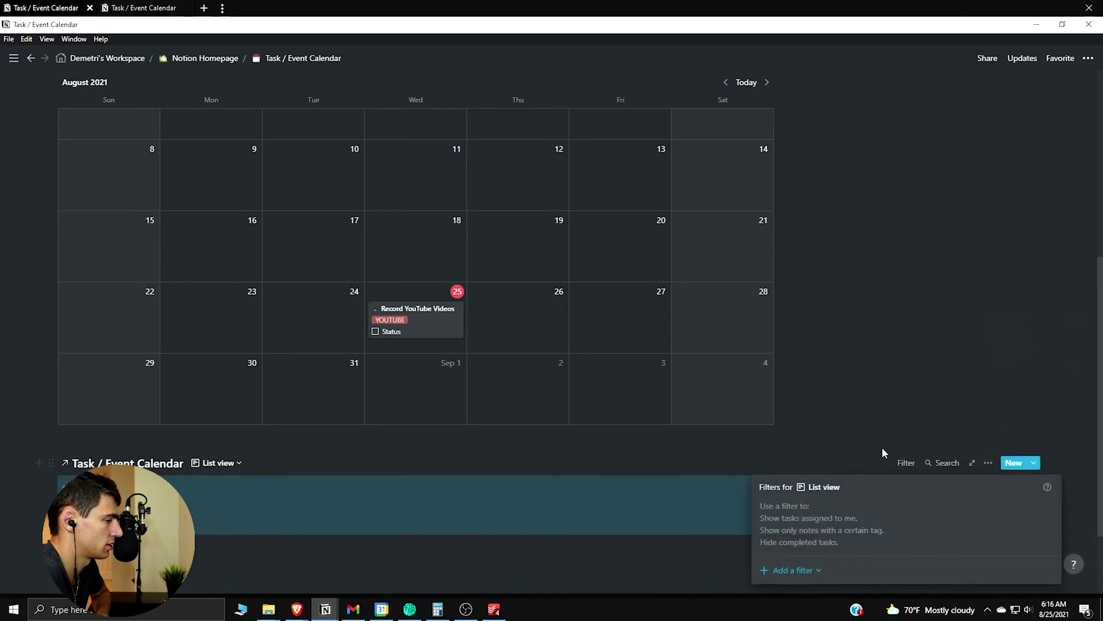
click(1012, 473)
click(990, 467)
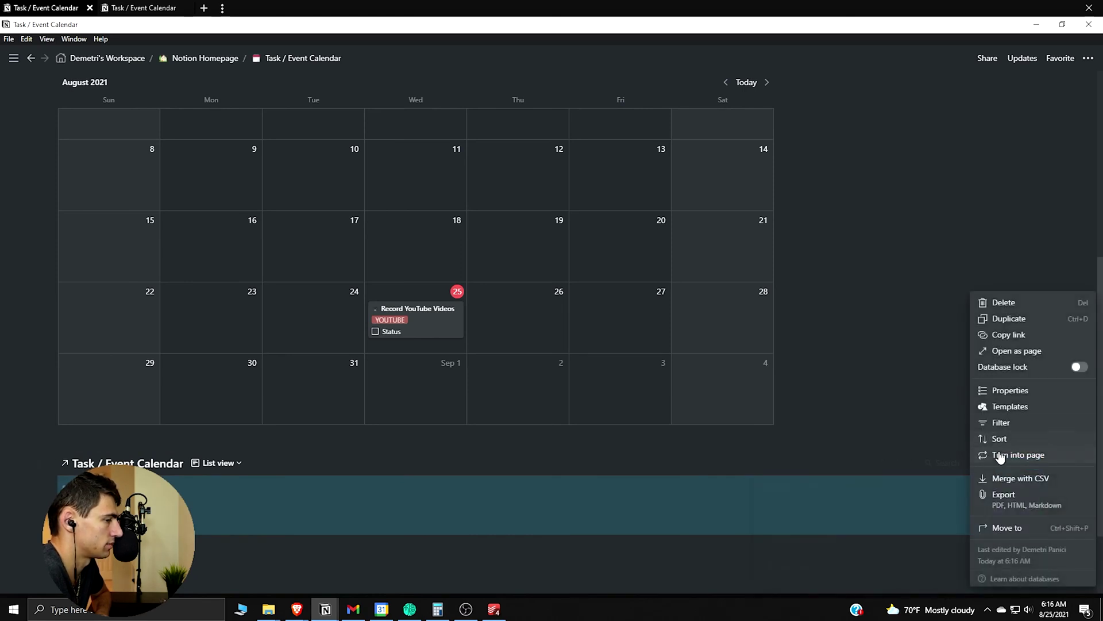
click(1007, 390)
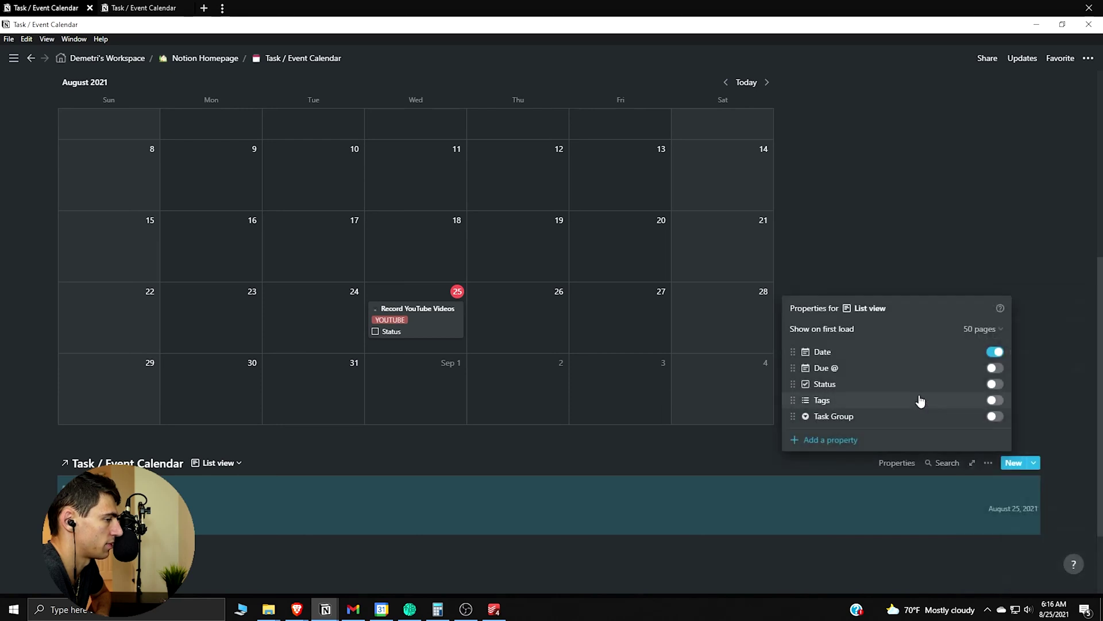
click(995, 402)
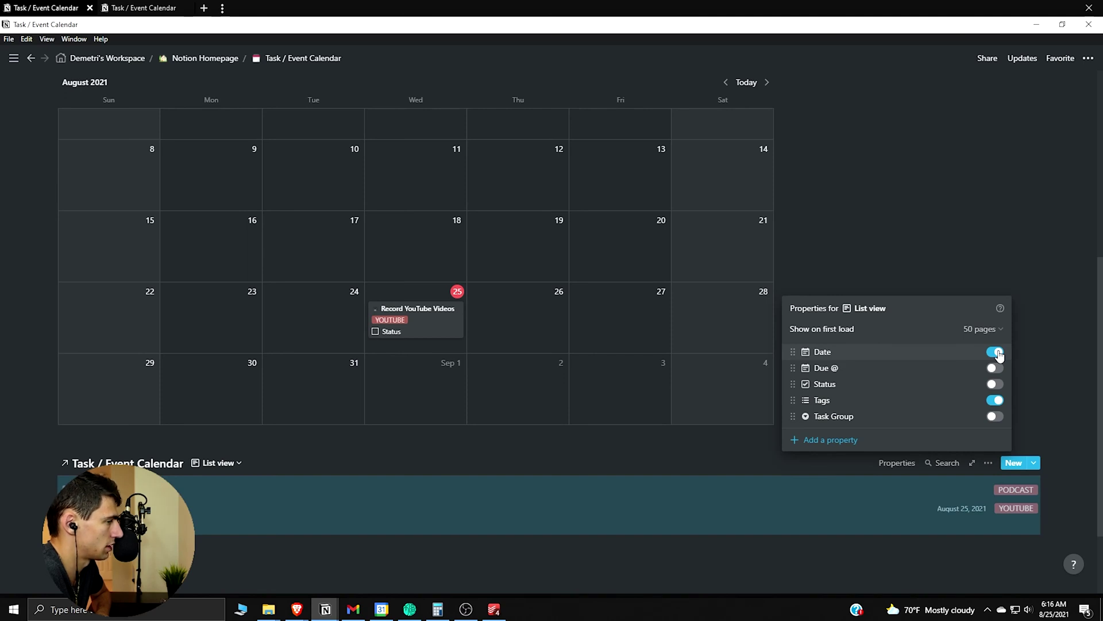
click(989, 463)
- Filter the linked database's List view to tasks whose Date is empty
click(989, 463)
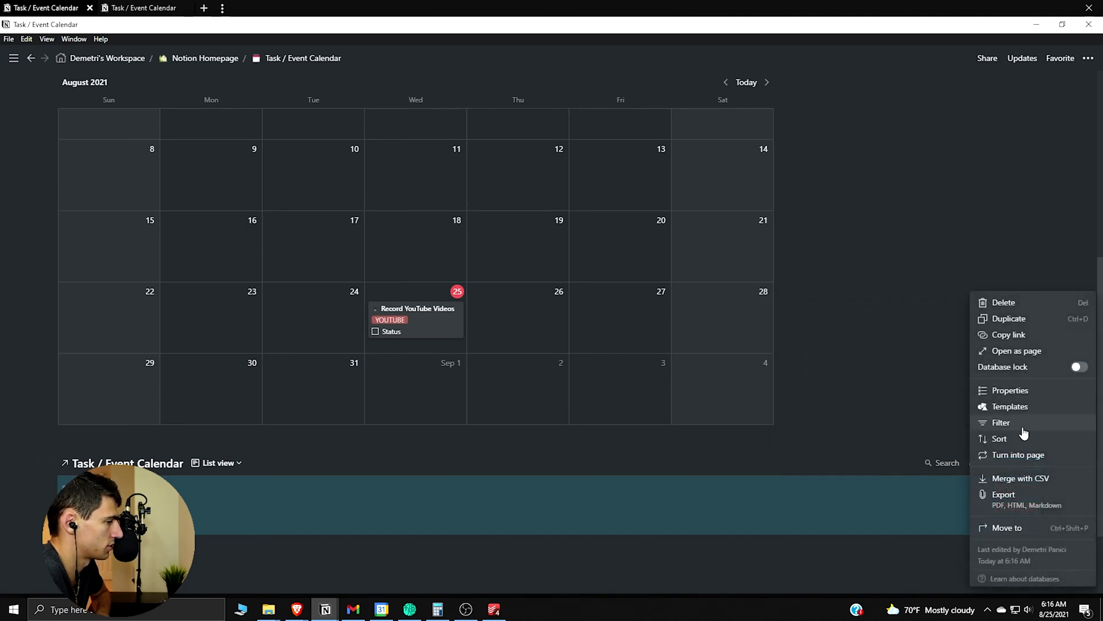
click(1024, 432)
click(1018, 472)
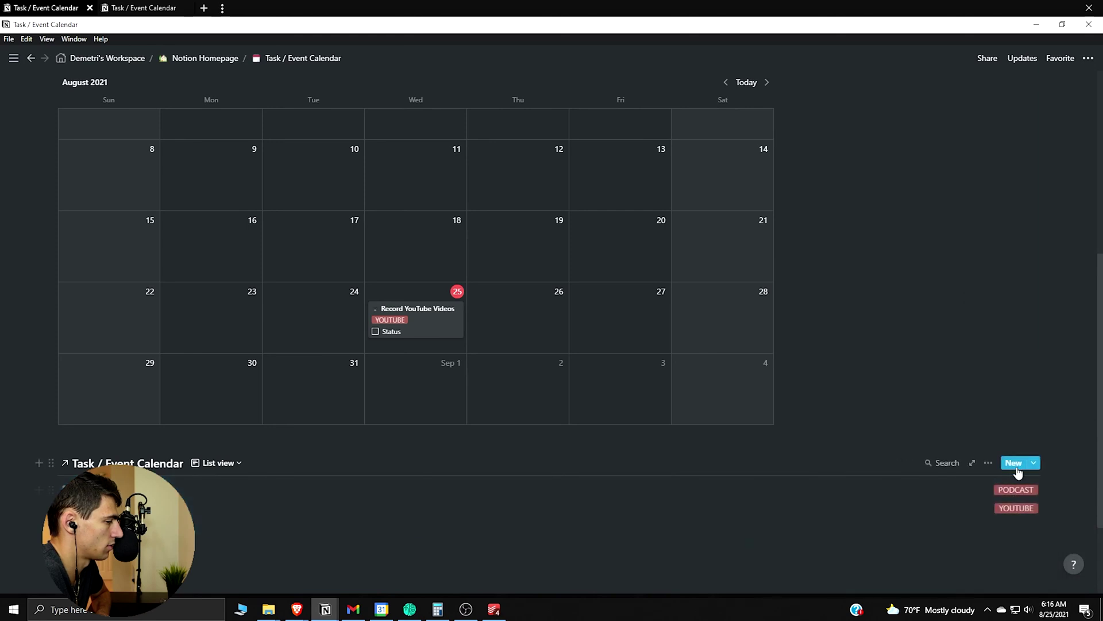
click(994, 469)
click(1003, 423)
click(786, 571)
click(792, 524)
click(827, 510)
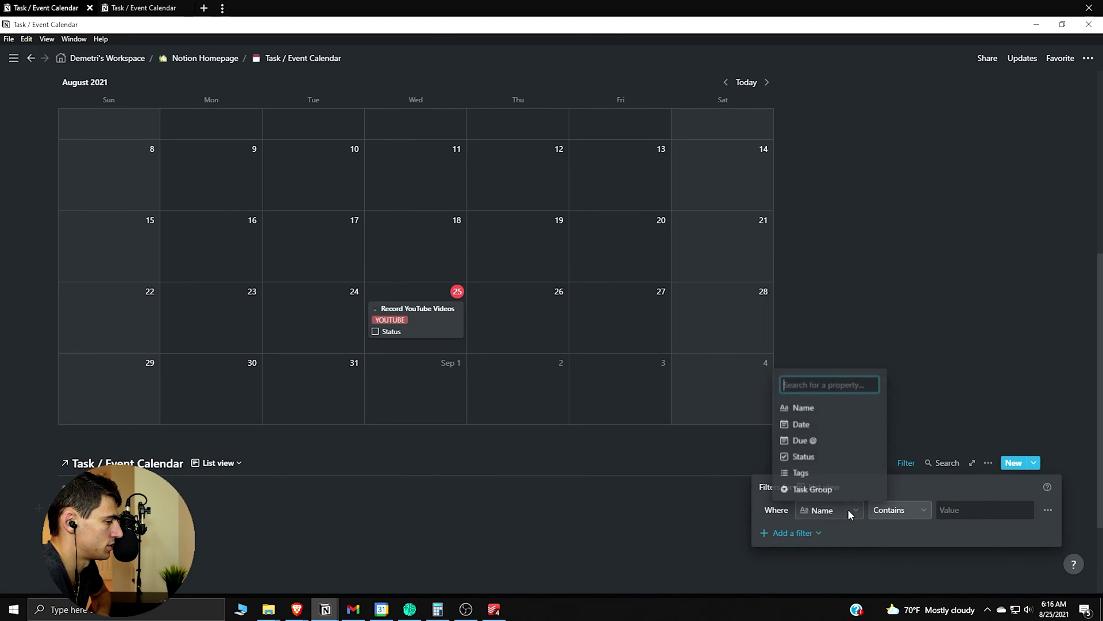
click(840, 430)
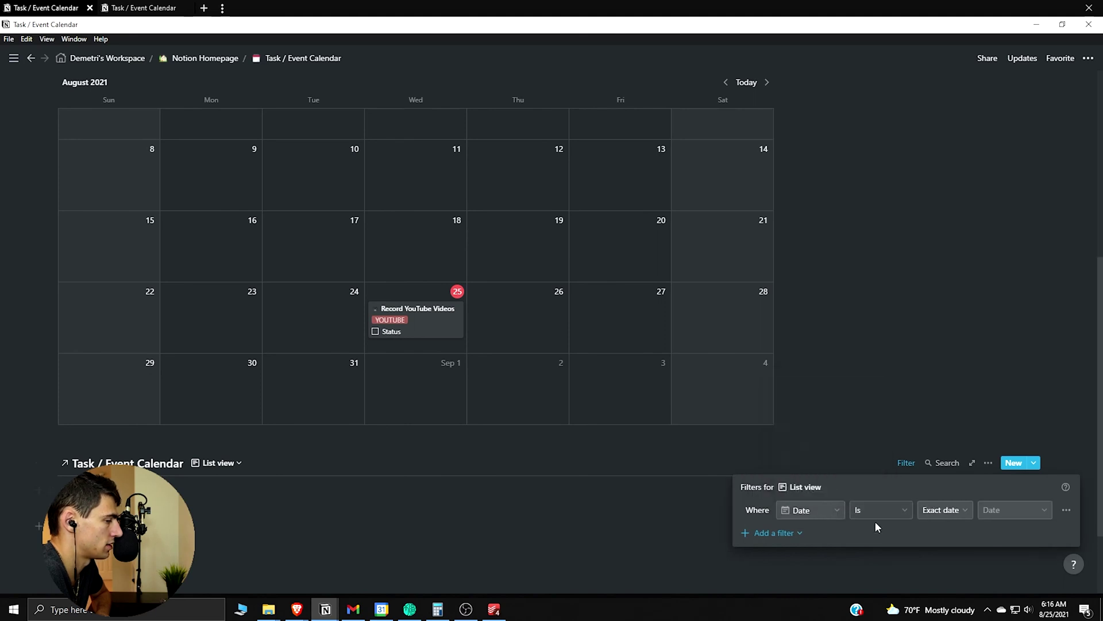
click(877, 513)
click(872, 481)
click(27, 462)
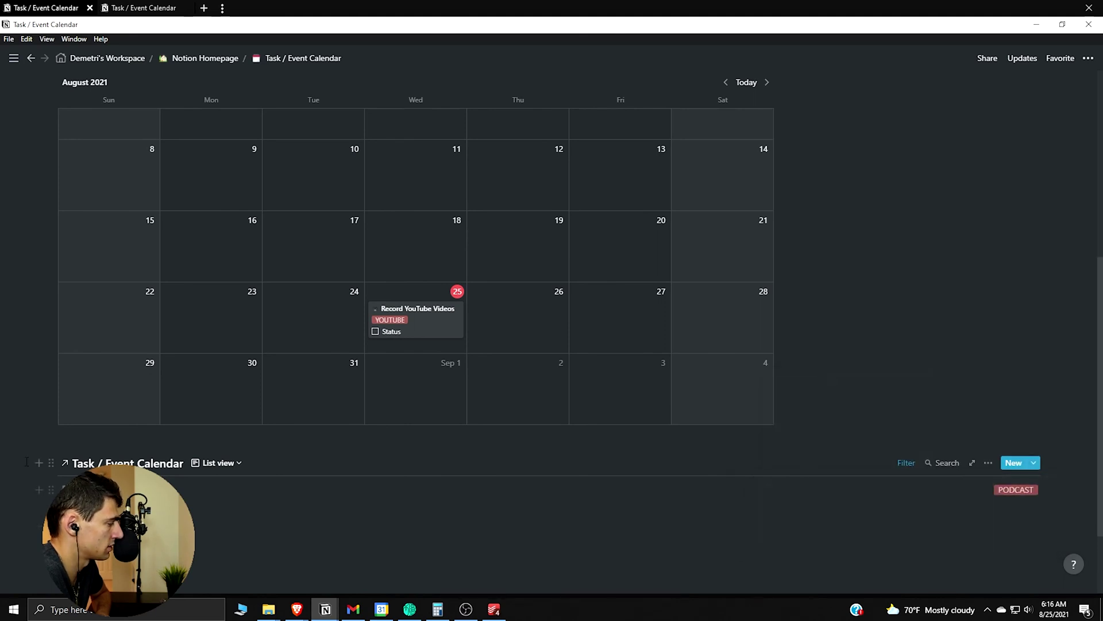
- Move the filtered linked database back inside the Unsorted To-Do's toggle beside the calendar
scroll(822, 271, up, 5)
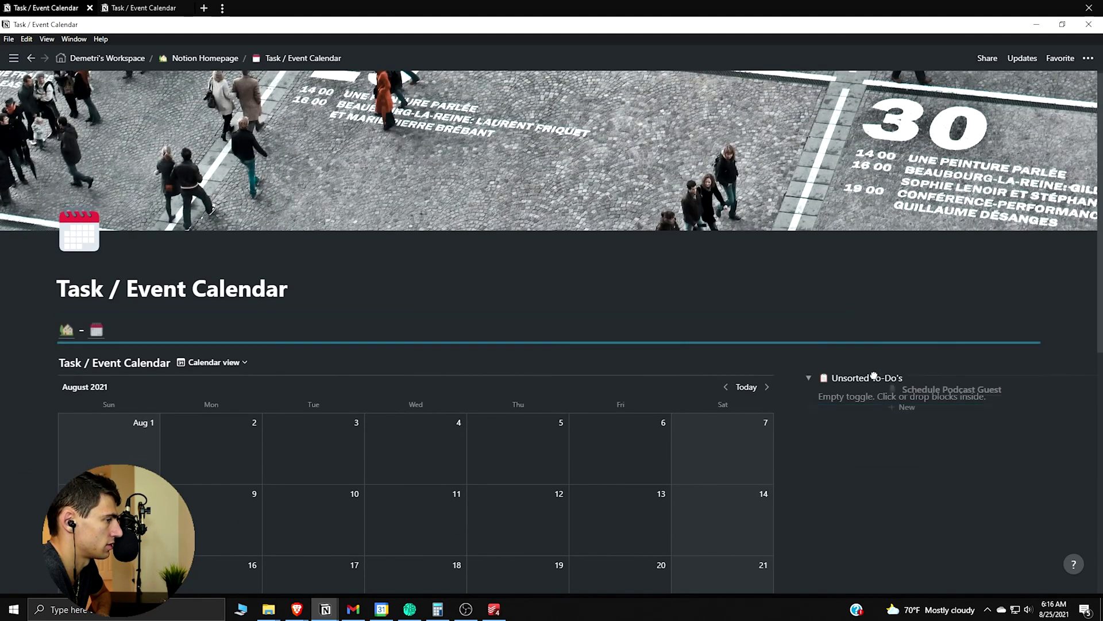
drag(846, 401, 847, 401)
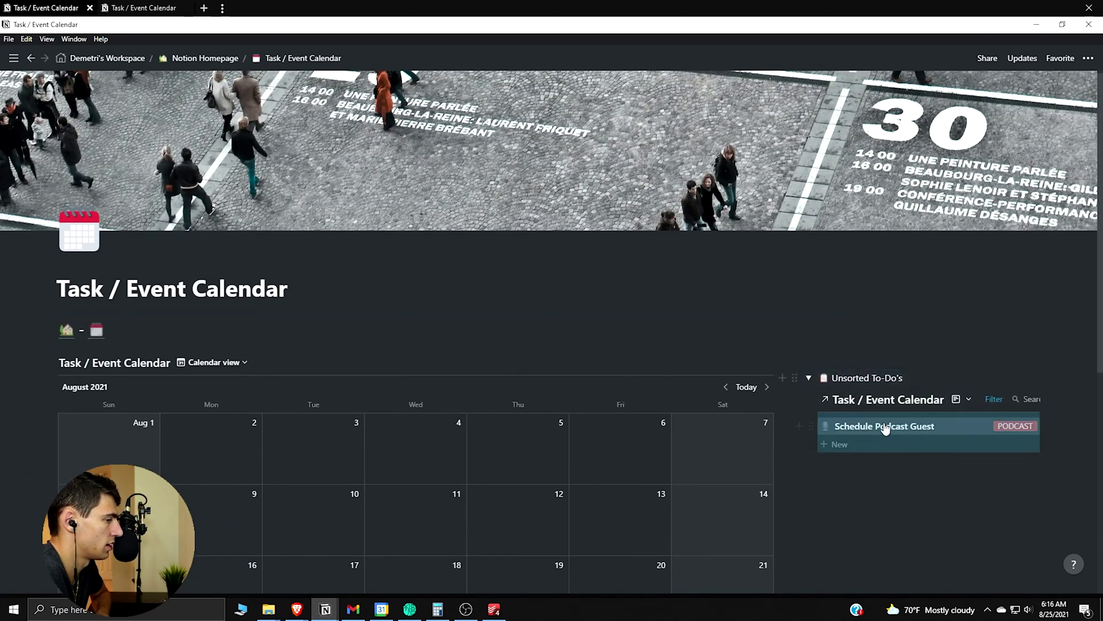
scroll(882, 519, down, 4)
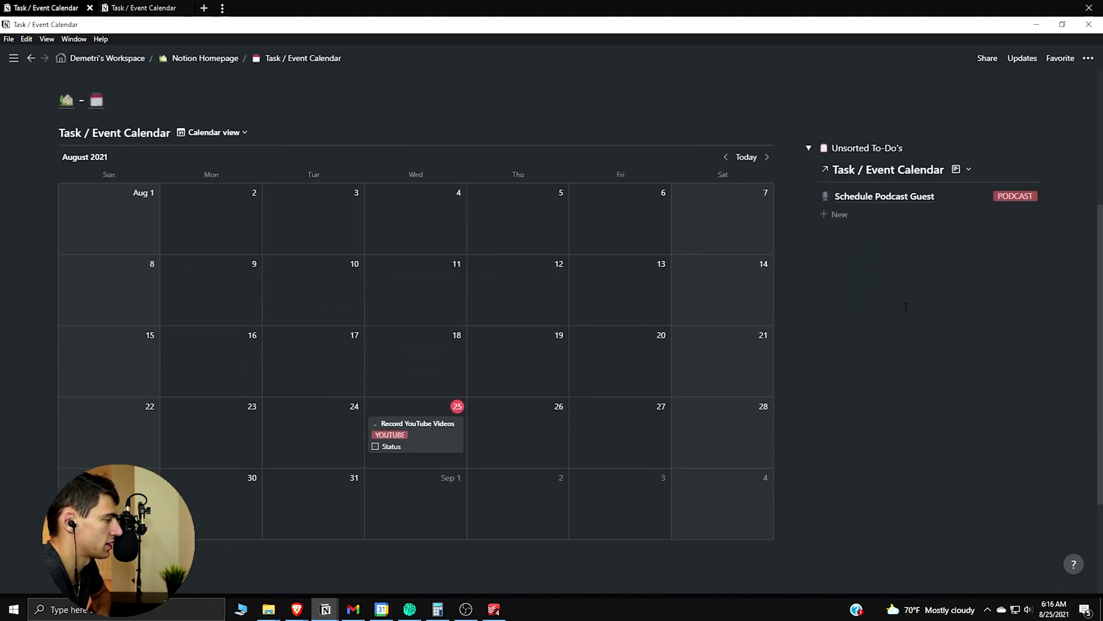
- Try moving Schedule Podcast Guest from Unsorted To-Do's onto August 26 in the calendar, and undo the move
drag(931, 208, 498, 430)
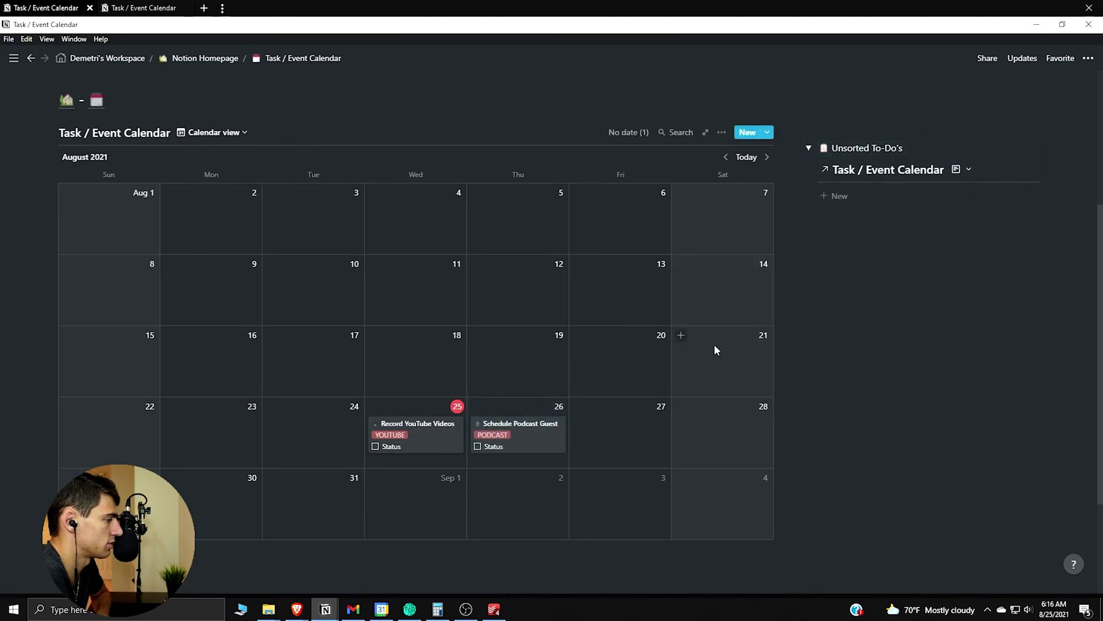
key(ctrl+z)
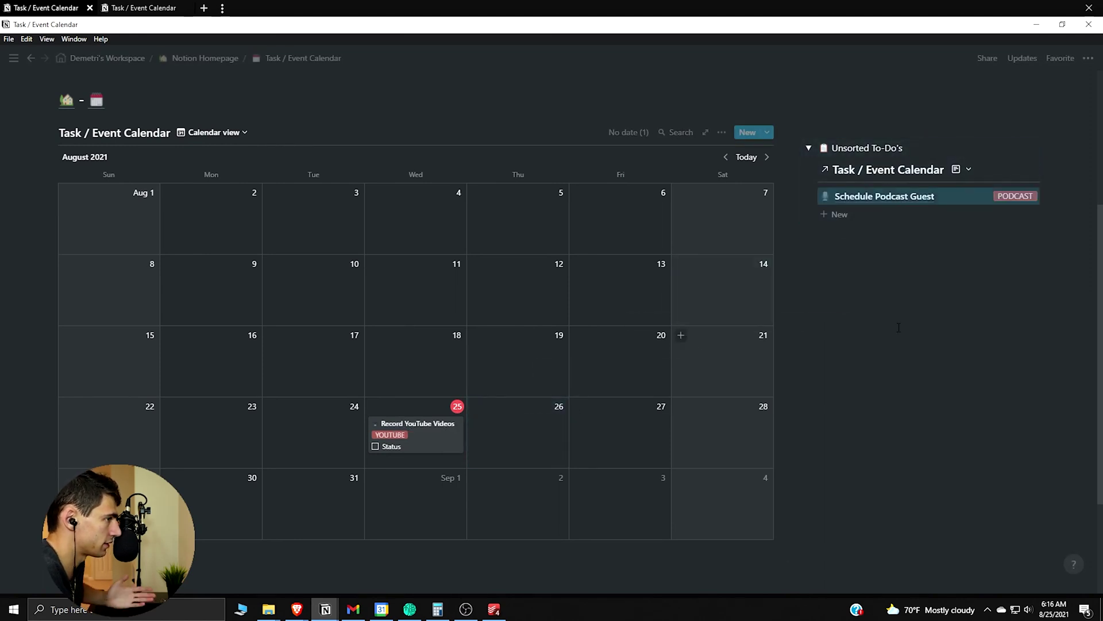
scroll(890, 342, down, 2)
scroll(758, 365, up, 2)
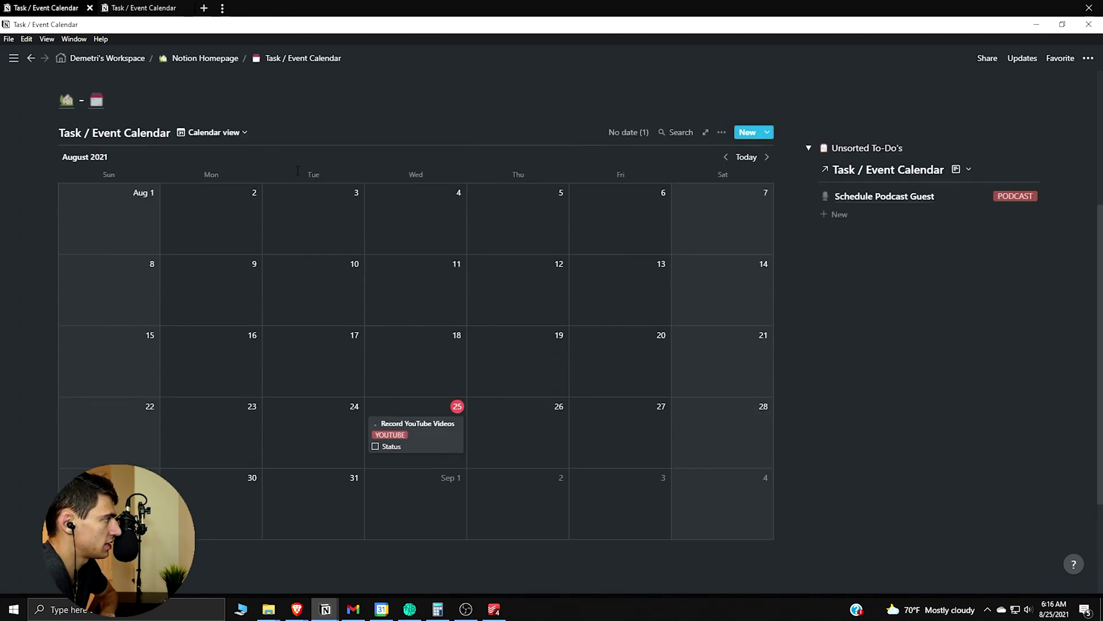
- Switch the main database to the All Tasks view, hide its Task Group column and undo the hiding
click(230, 133)
click(192, 207)
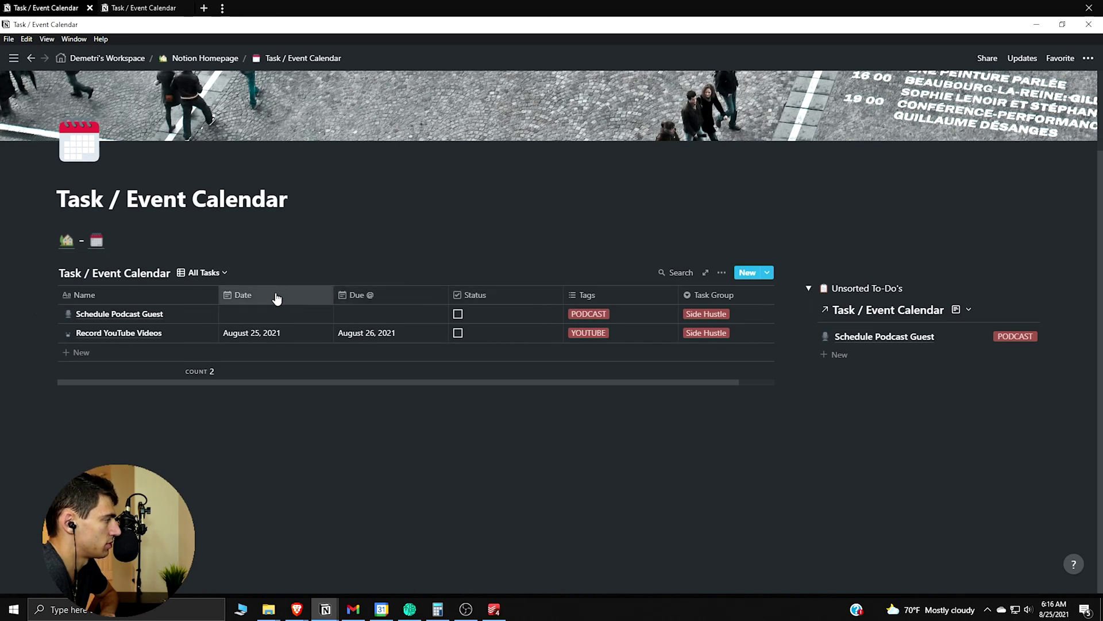
click(699, 294)
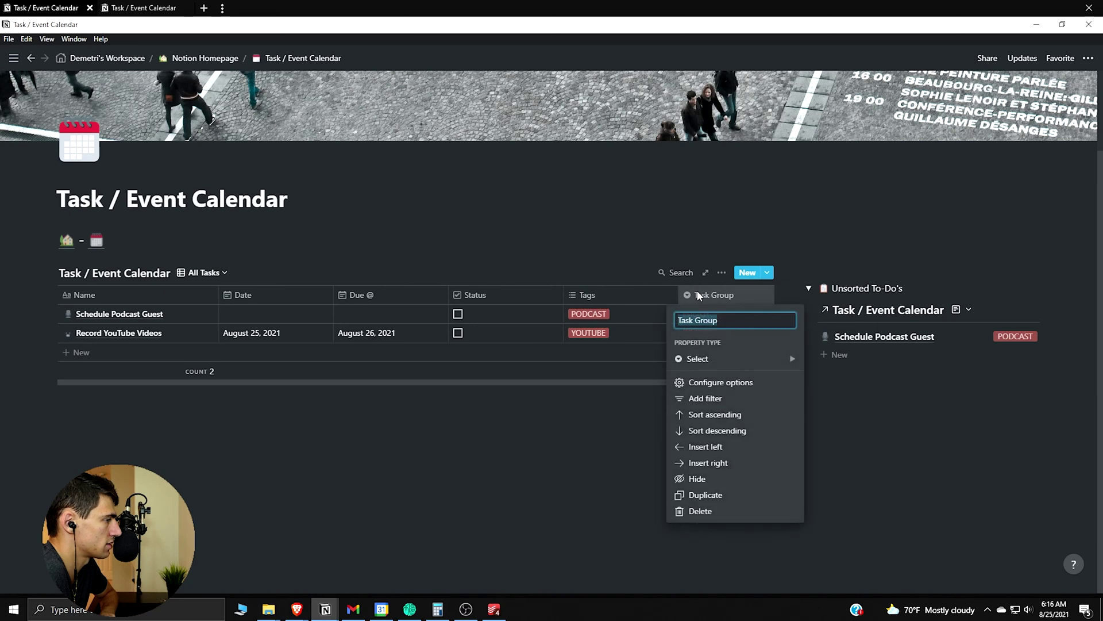
click(700, 479)
key(ctrl+z)
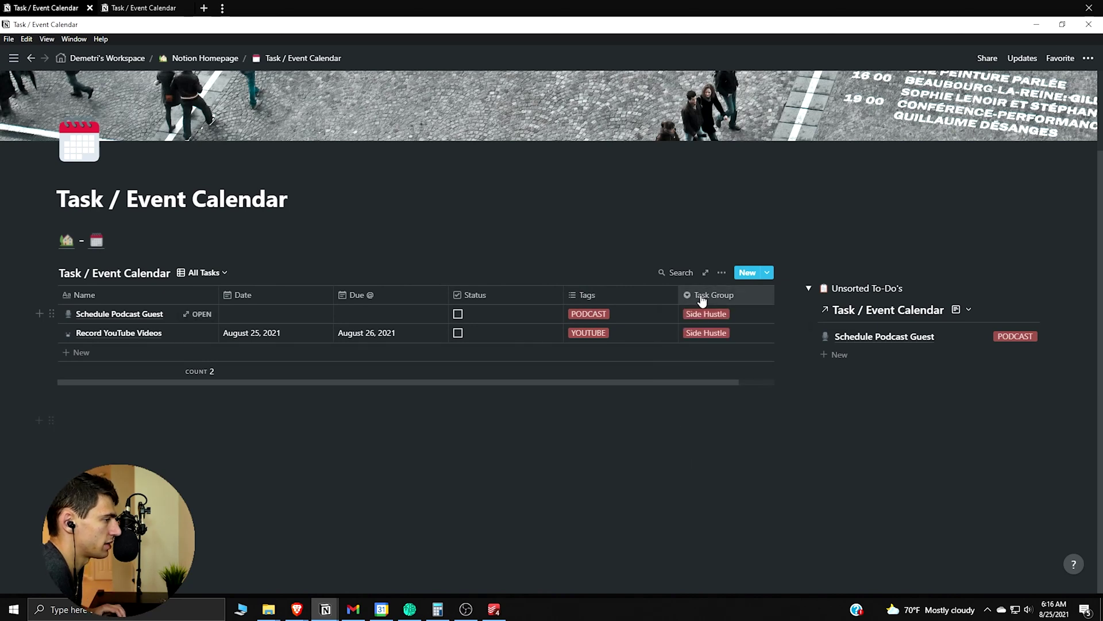
- Check the property visibility settings and the first-load page options of the All Tasks view
click(719, 273)
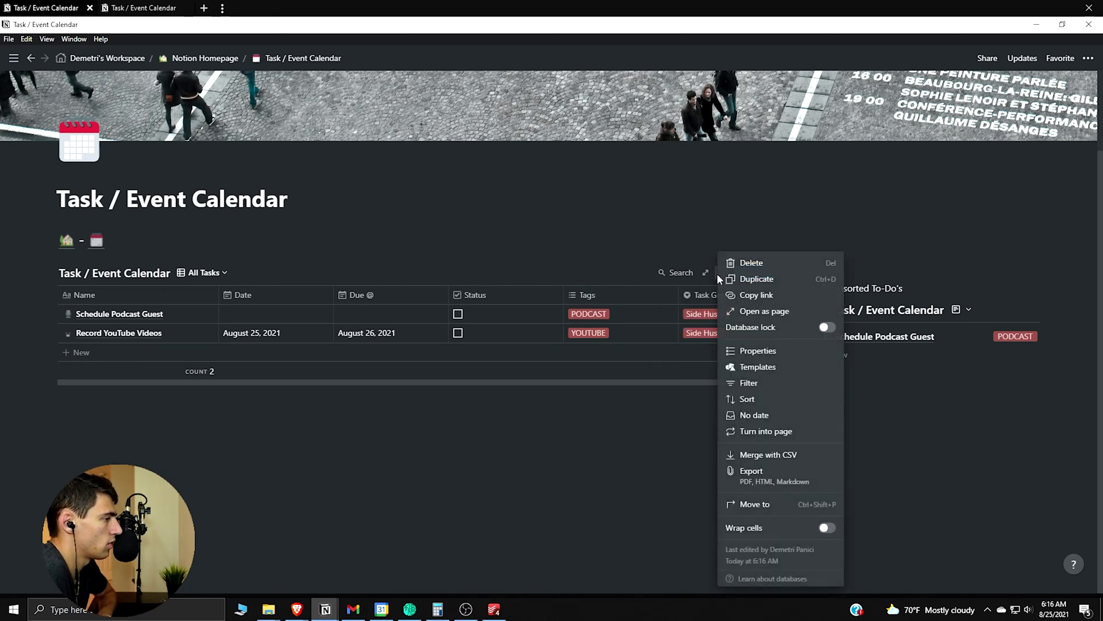
click(745, 352)
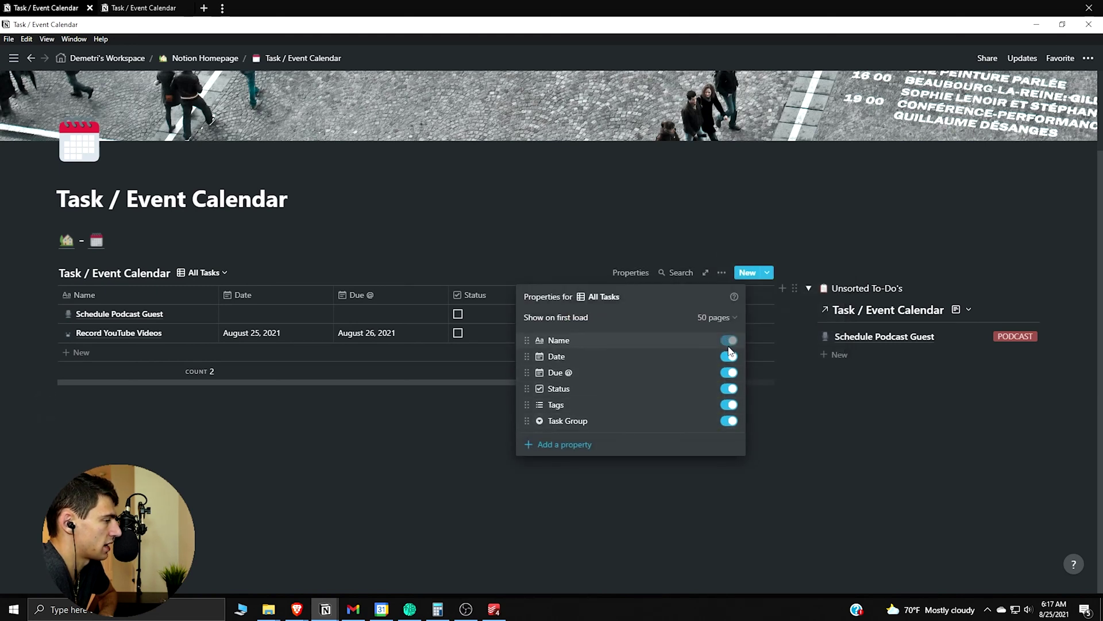
click(722, 318)
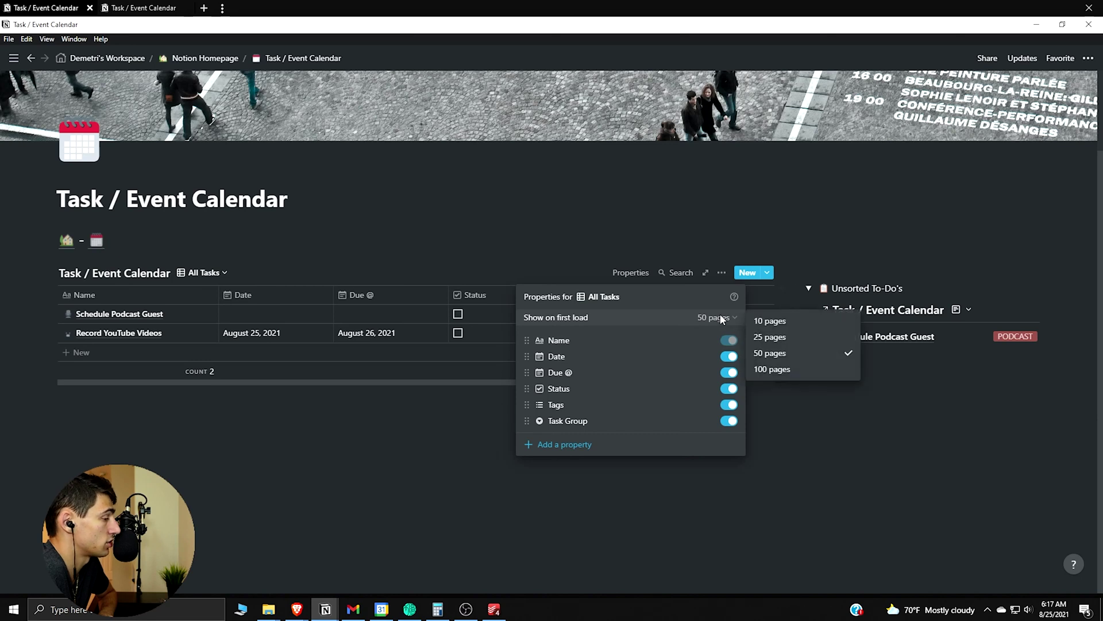
click(427, 499)
click(363, 454)
- Switch the main database back to the Calendar view
click(204, 272)
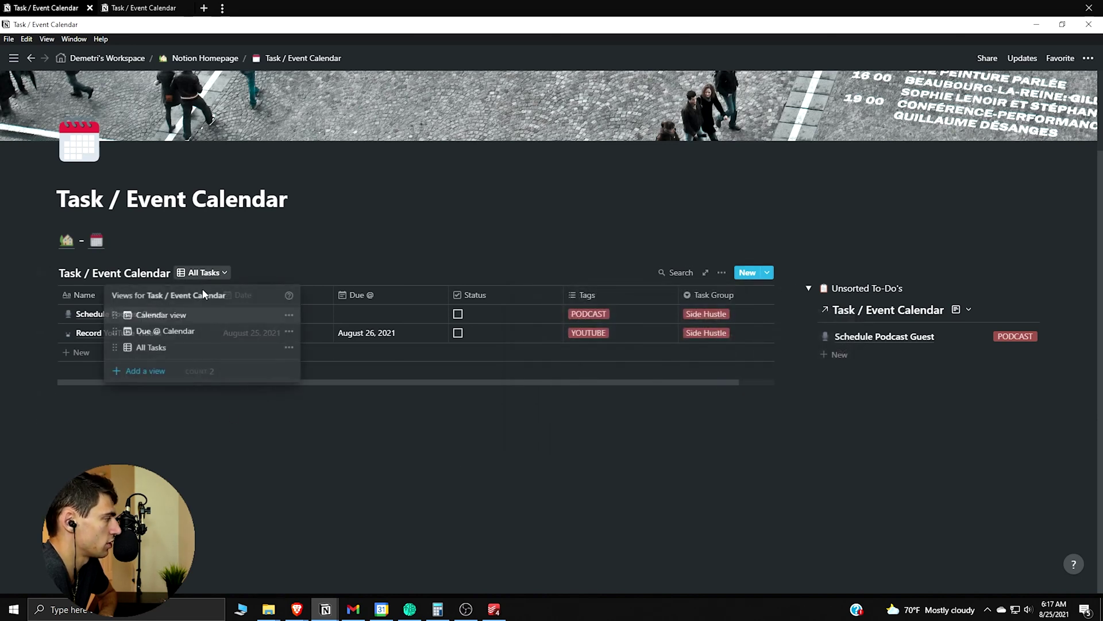
click(202, 316)
scroll(916, 516, down, 4)
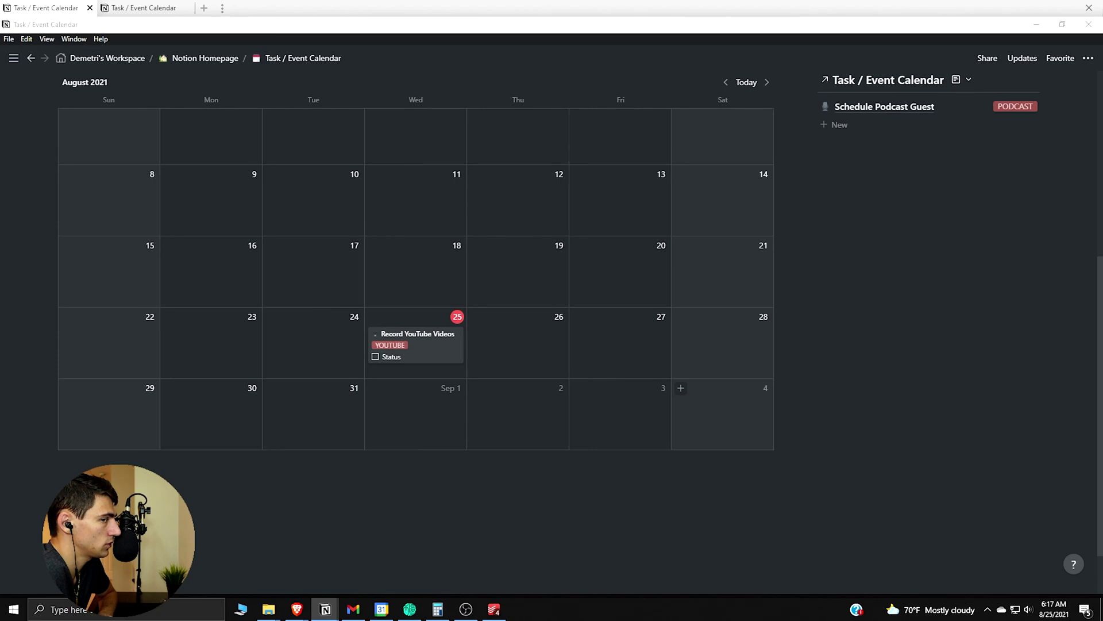
- Go to the Daily Planner page and review its Today's Tasks list, day schedule, and social media, training and journal sections
click(143, 8)
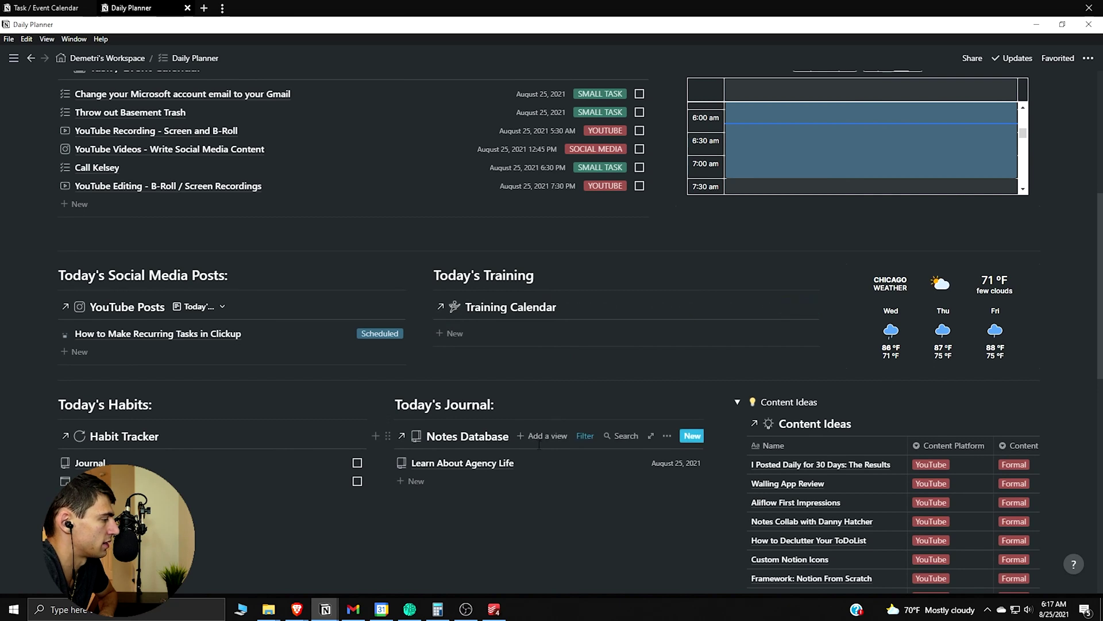
scroll(402, 426, up, 2)
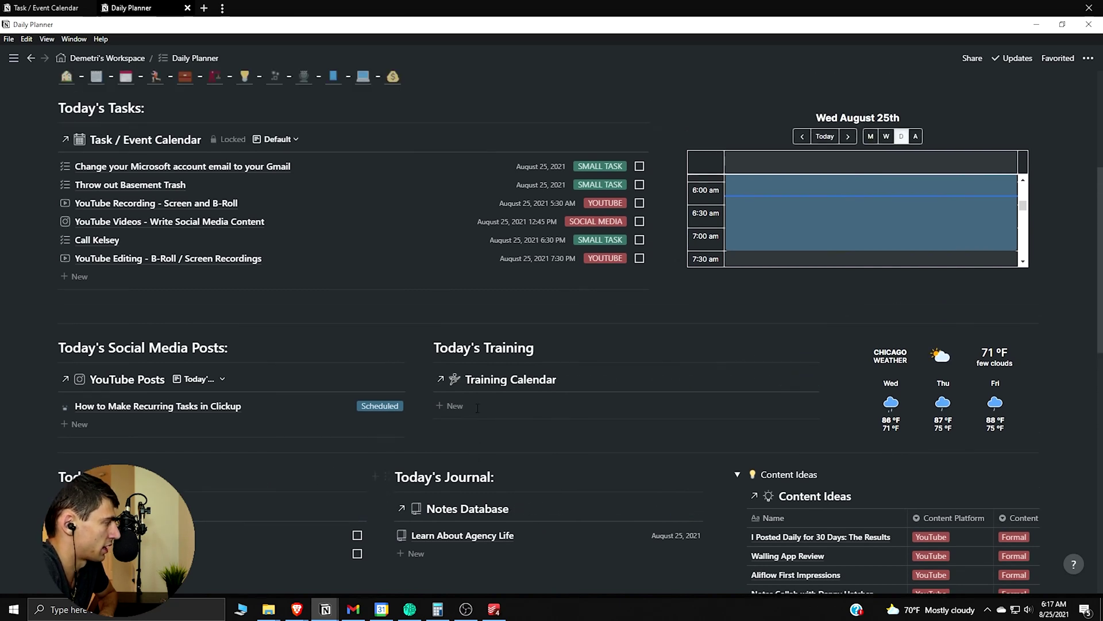
scroll(511, 431, up, 2)
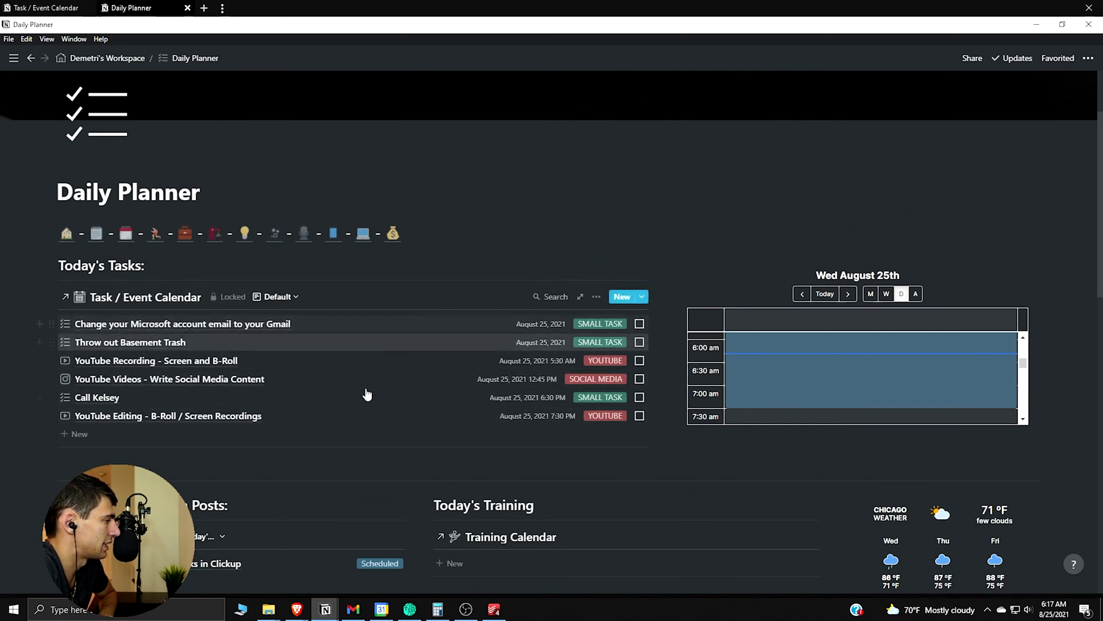
scroll(567, 503, down, 4)
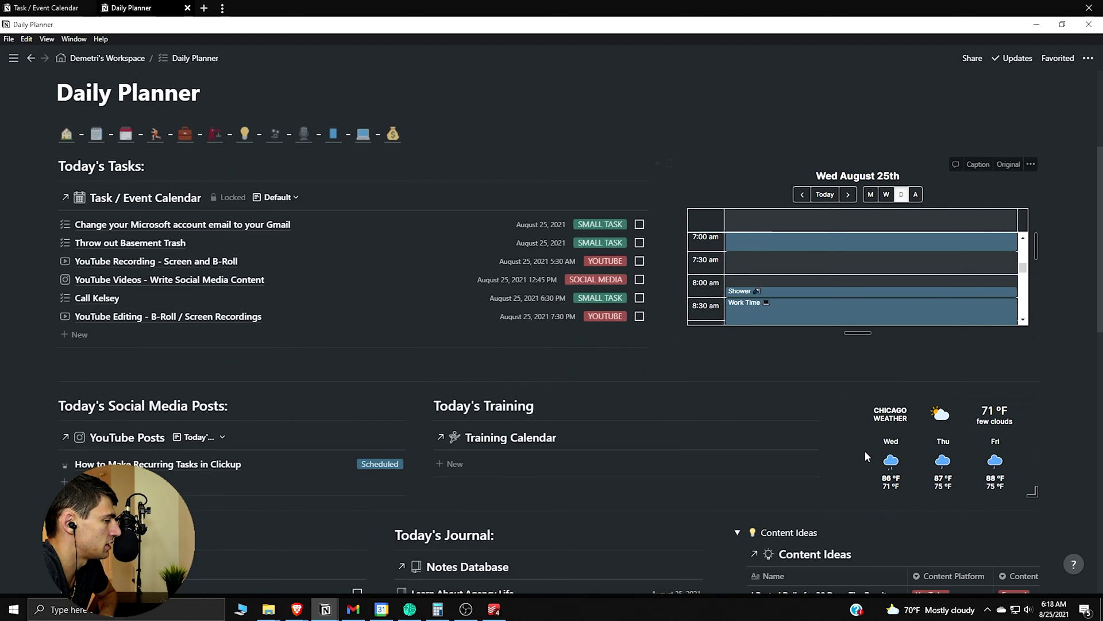
scroll(567, 503, up, 6)
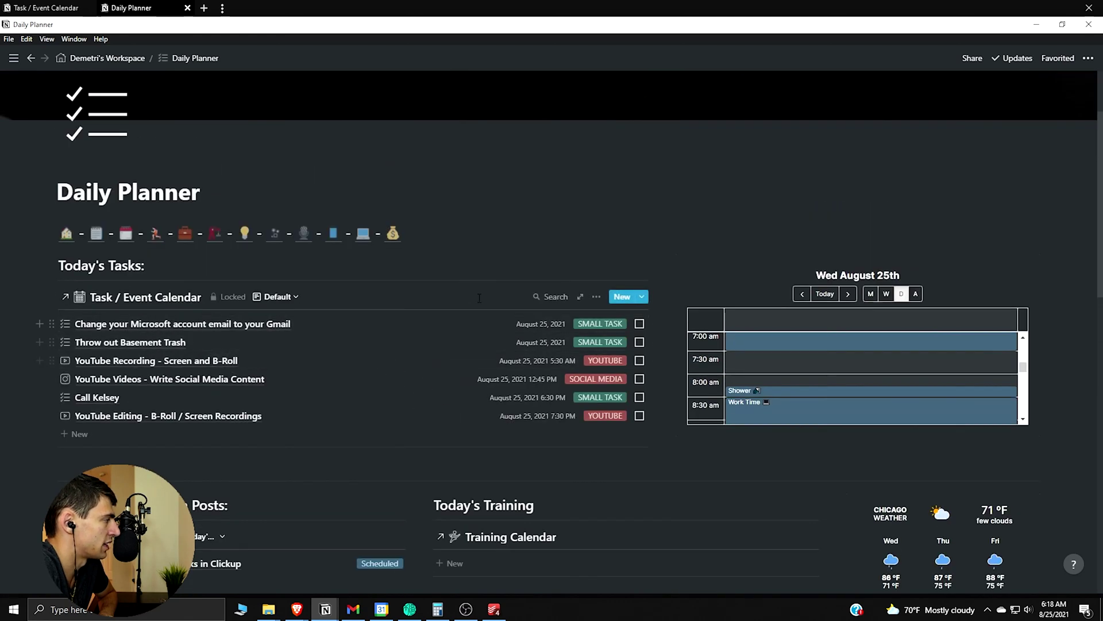